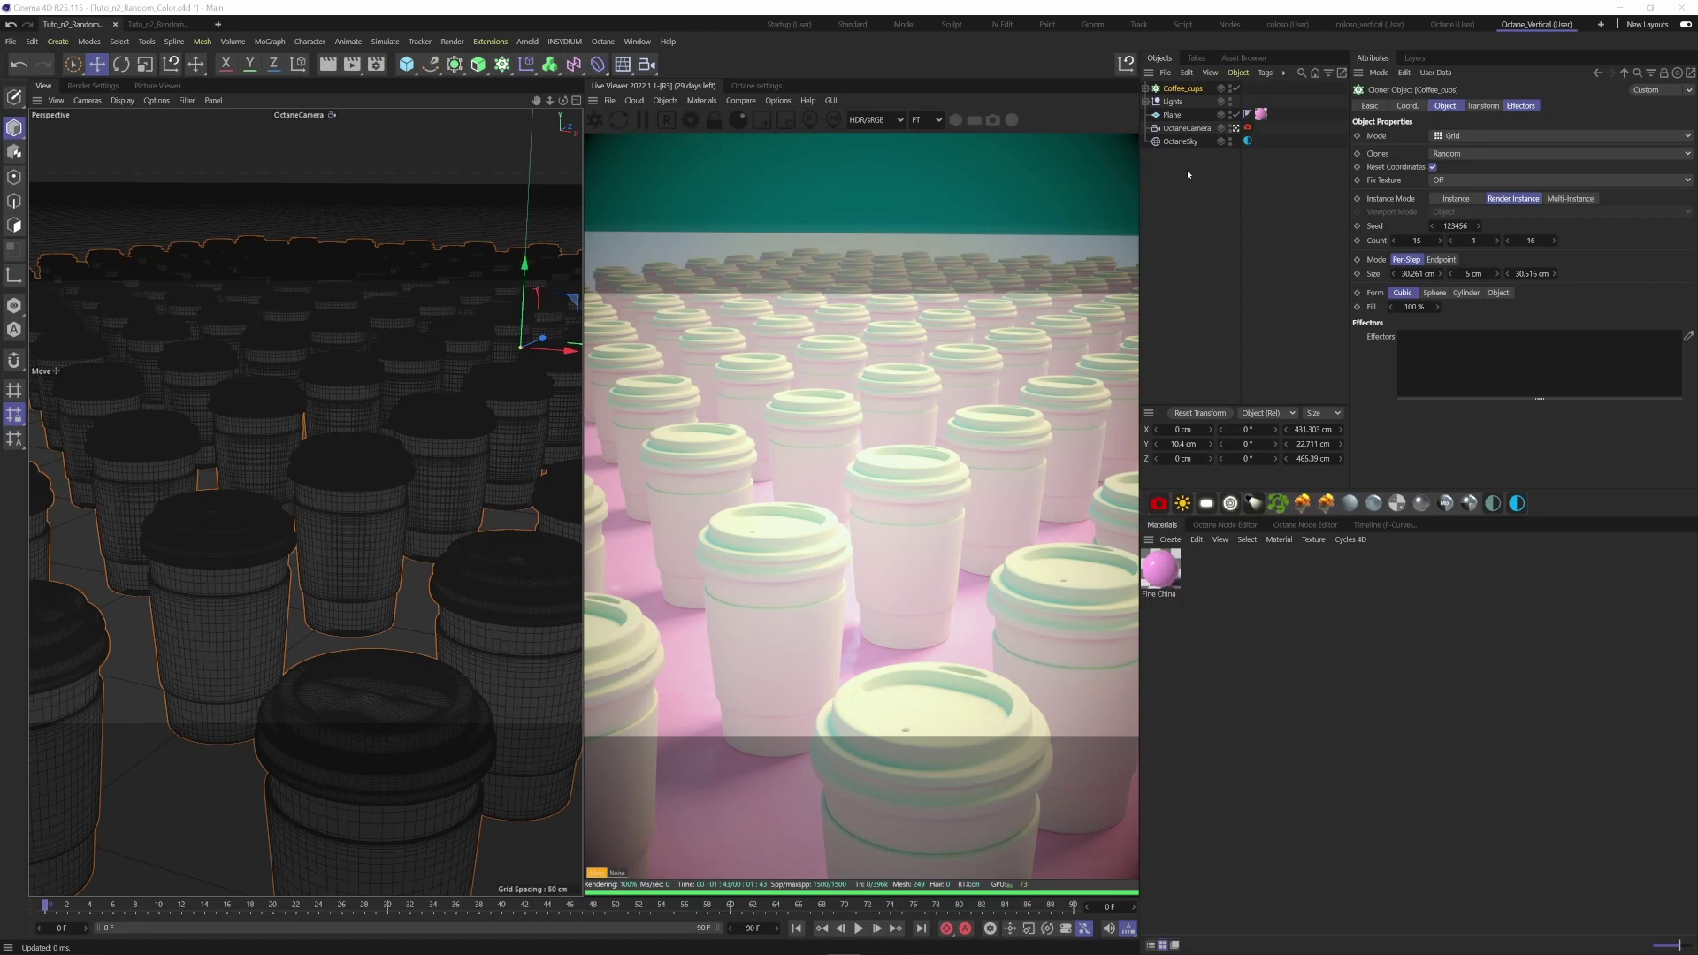
Create a new Octane Universal material and select it for editing.
click(1146, 88)
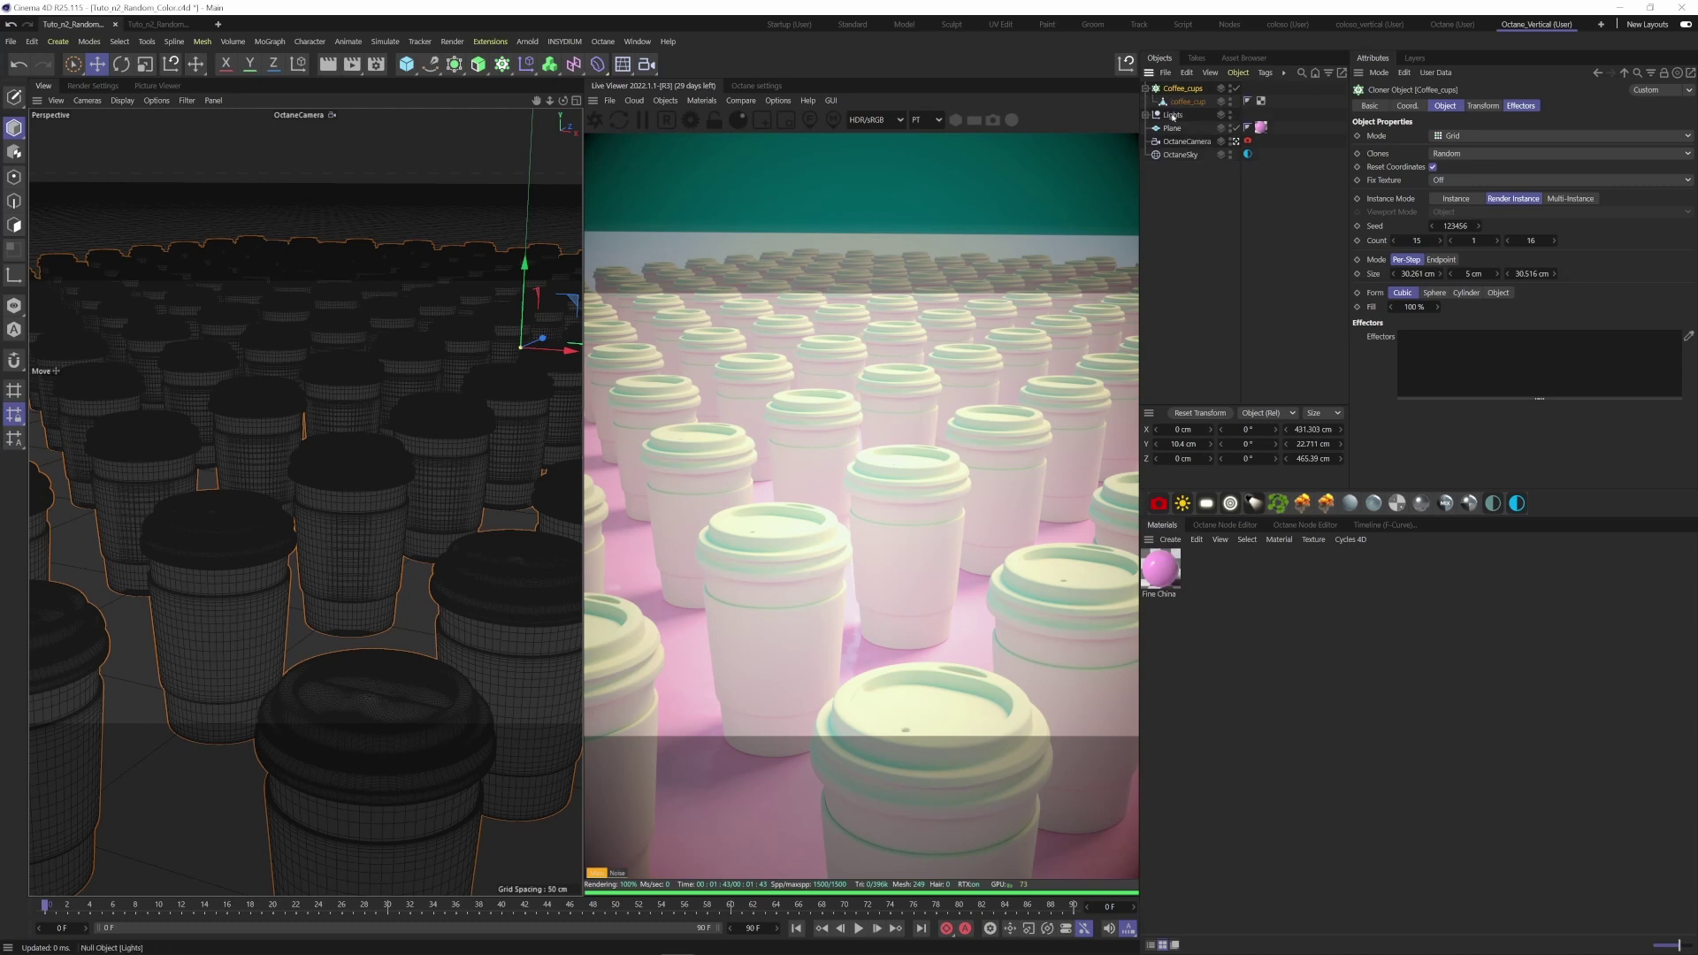
click(1468, 504)
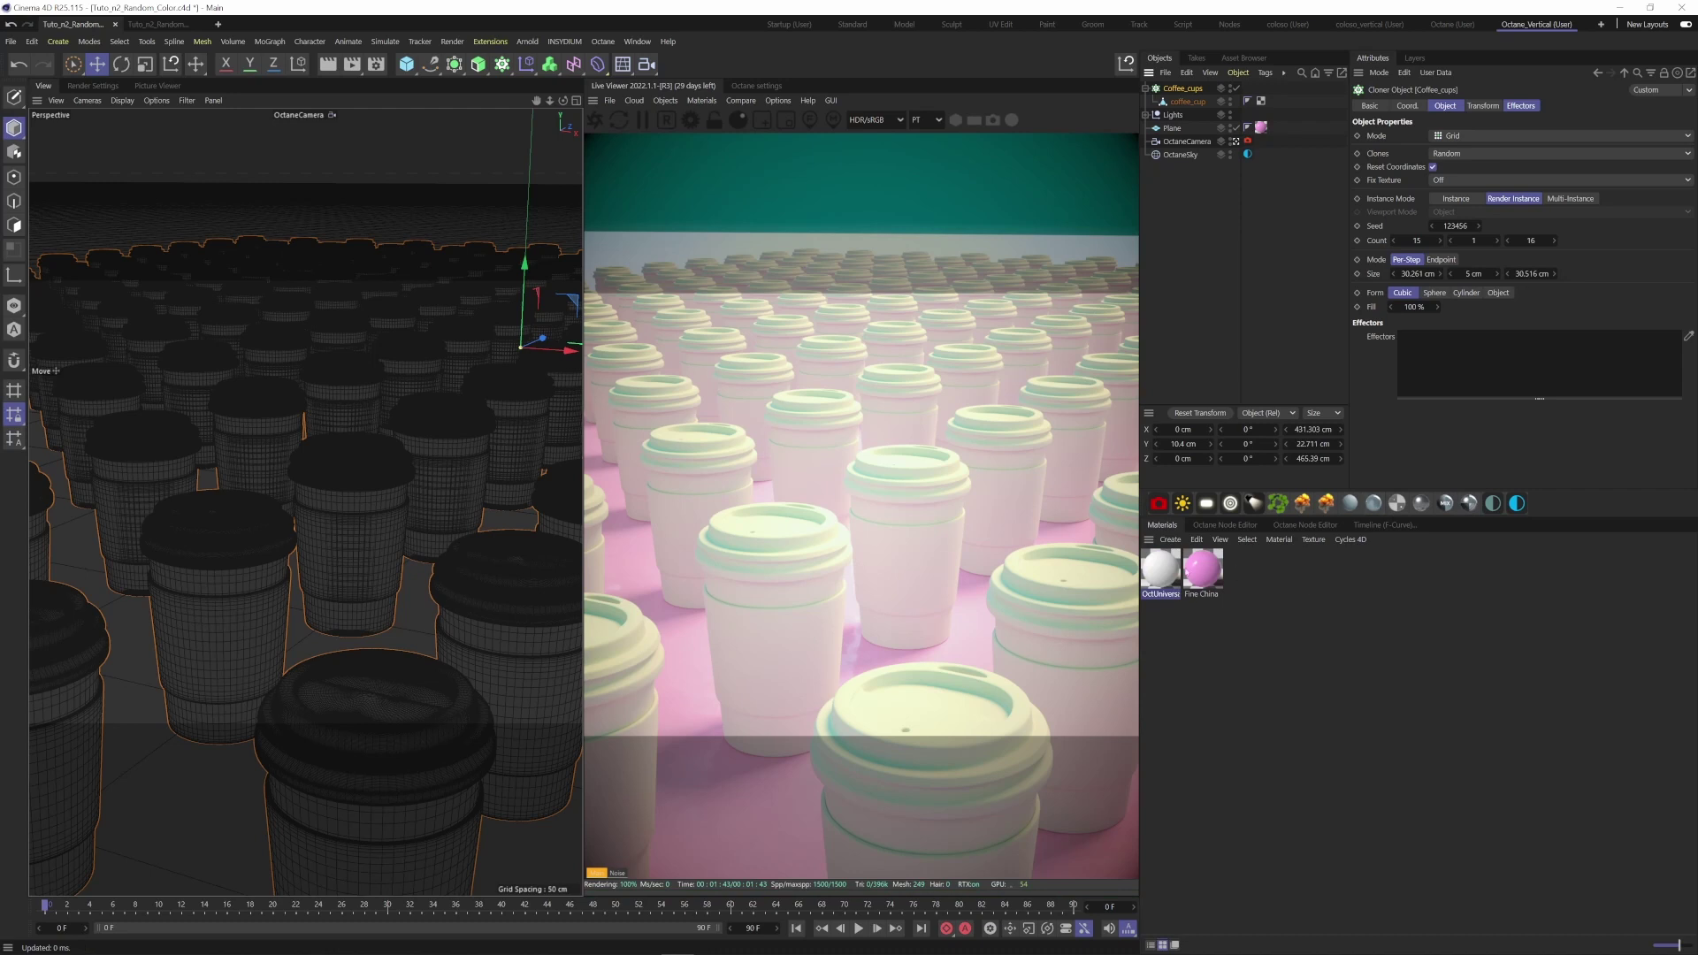
click(1160, 568)
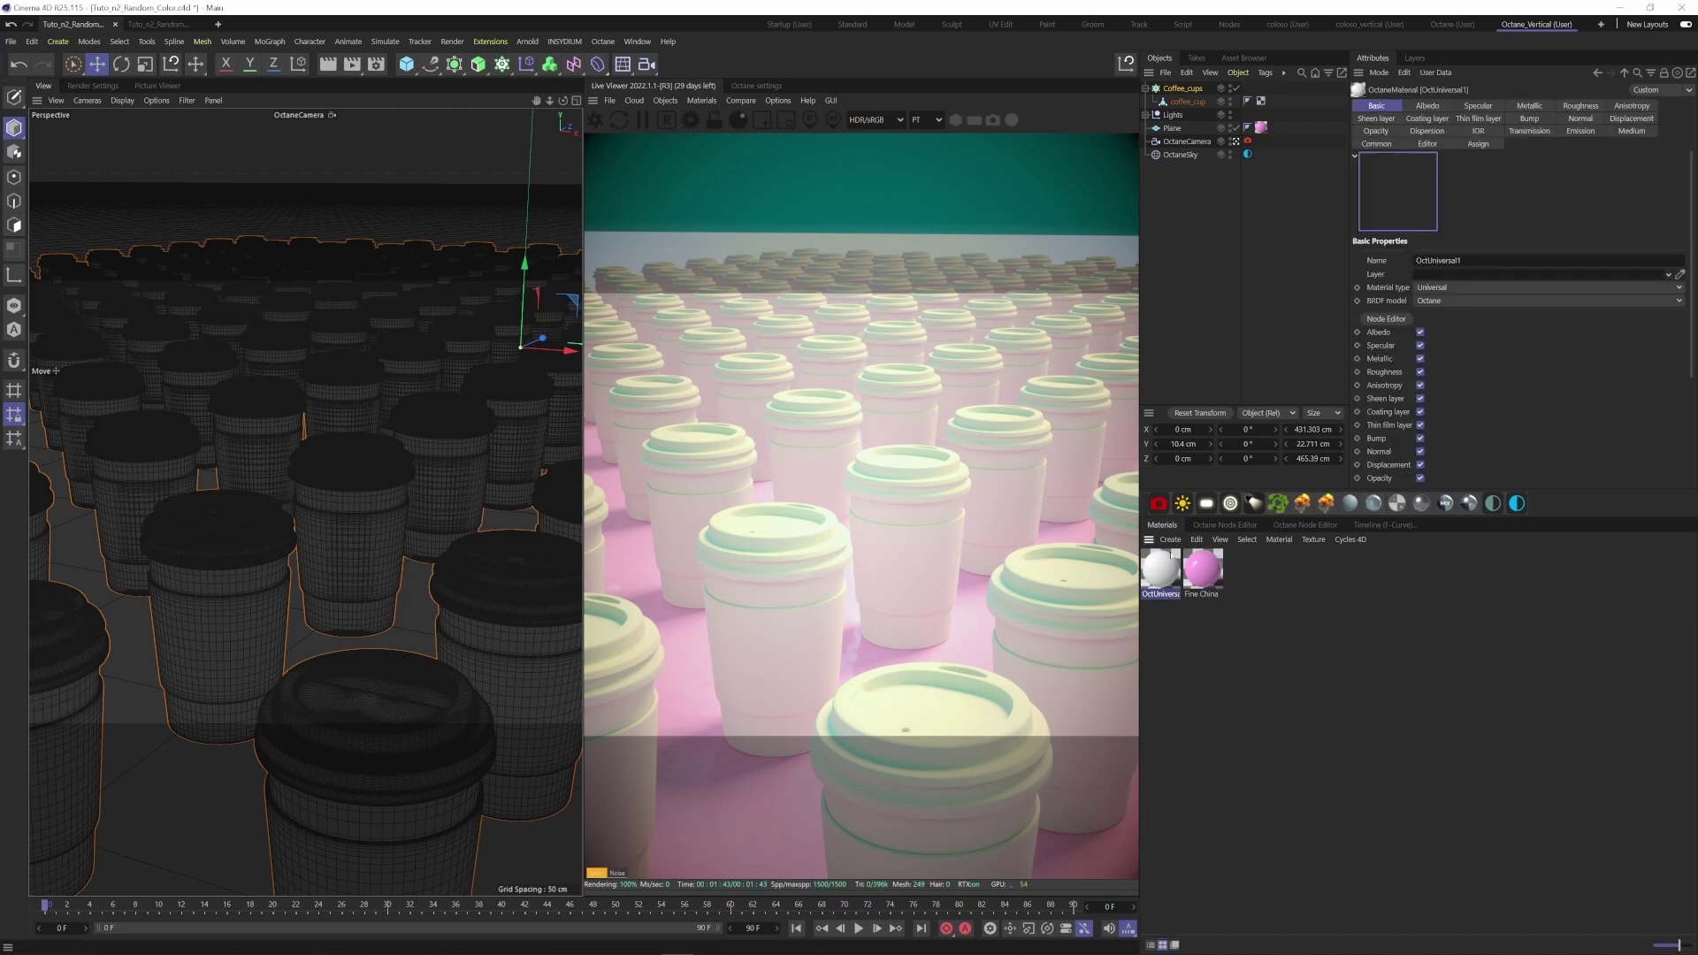
Load the new material's node graph and connect a Random Color node to its Albedo.
click(1234, 525)
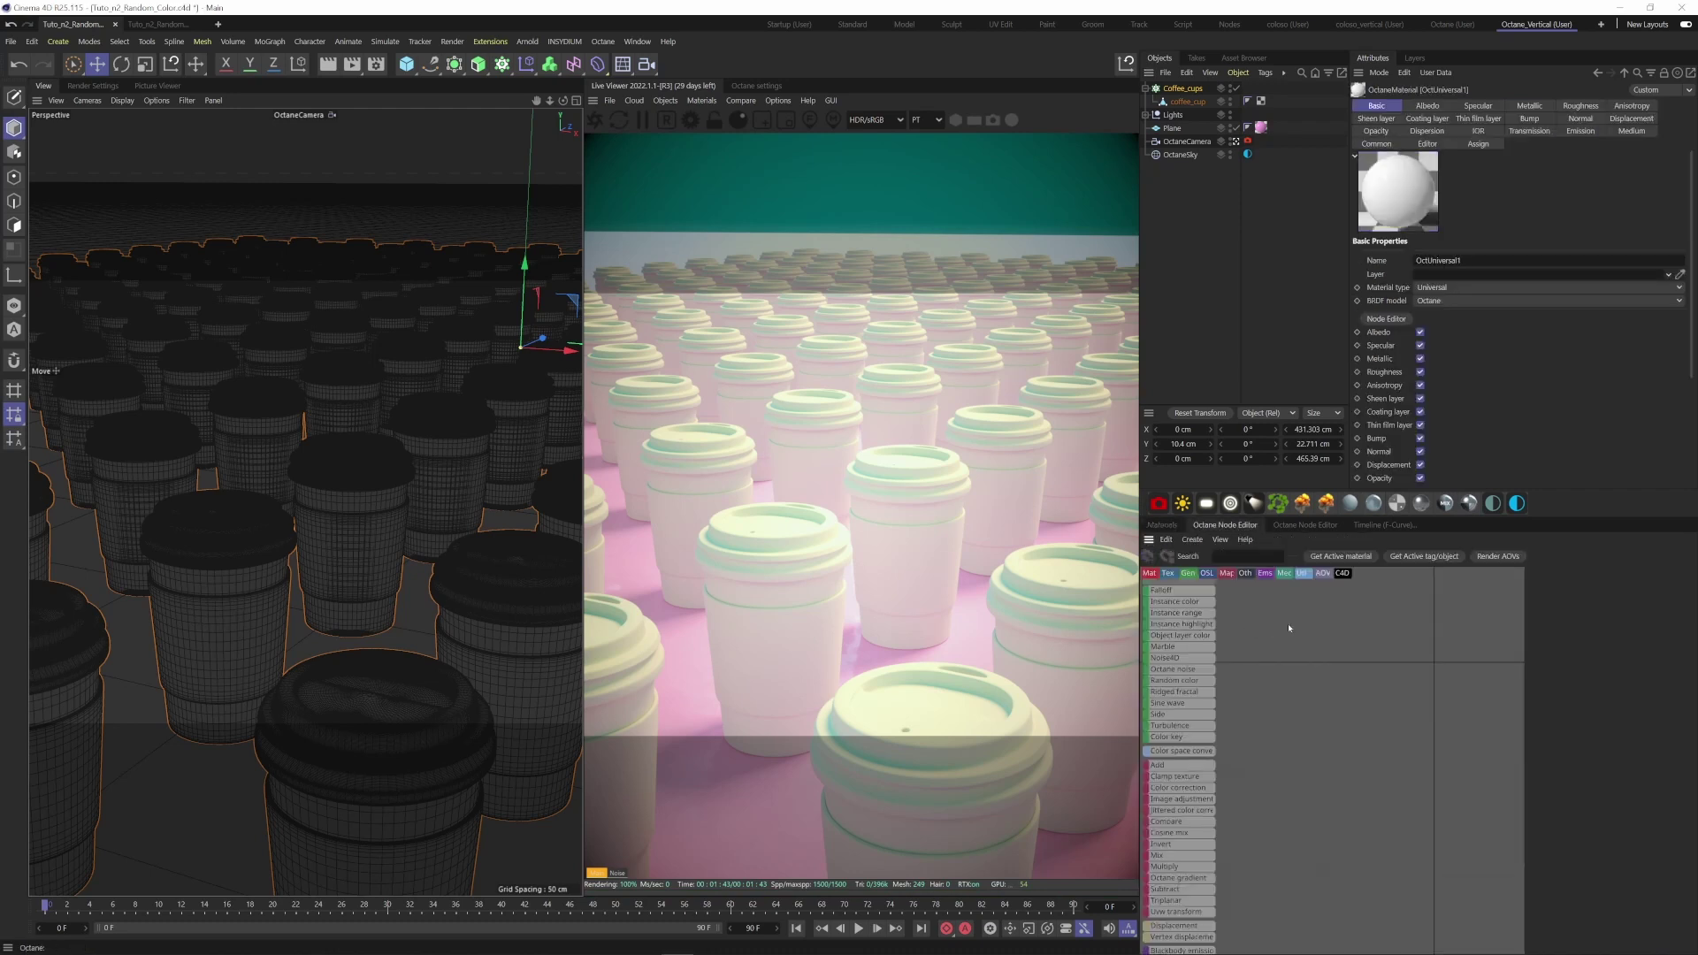
click(1353, 561)
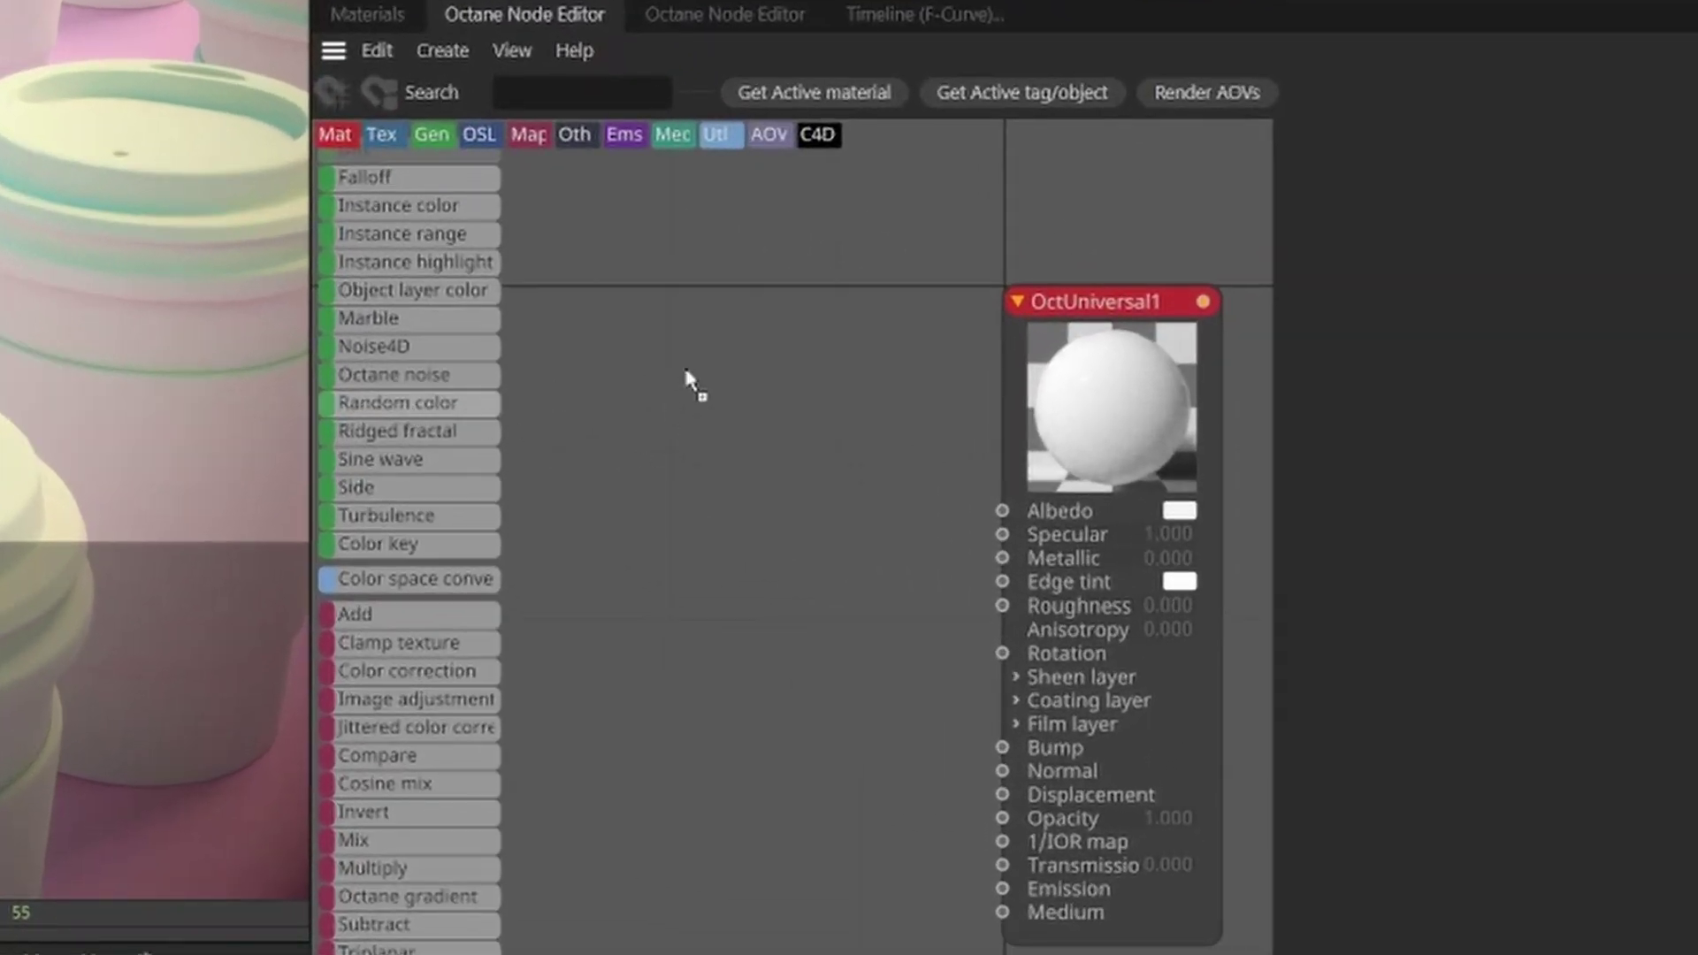
drag(688, 371, 1001, 511)
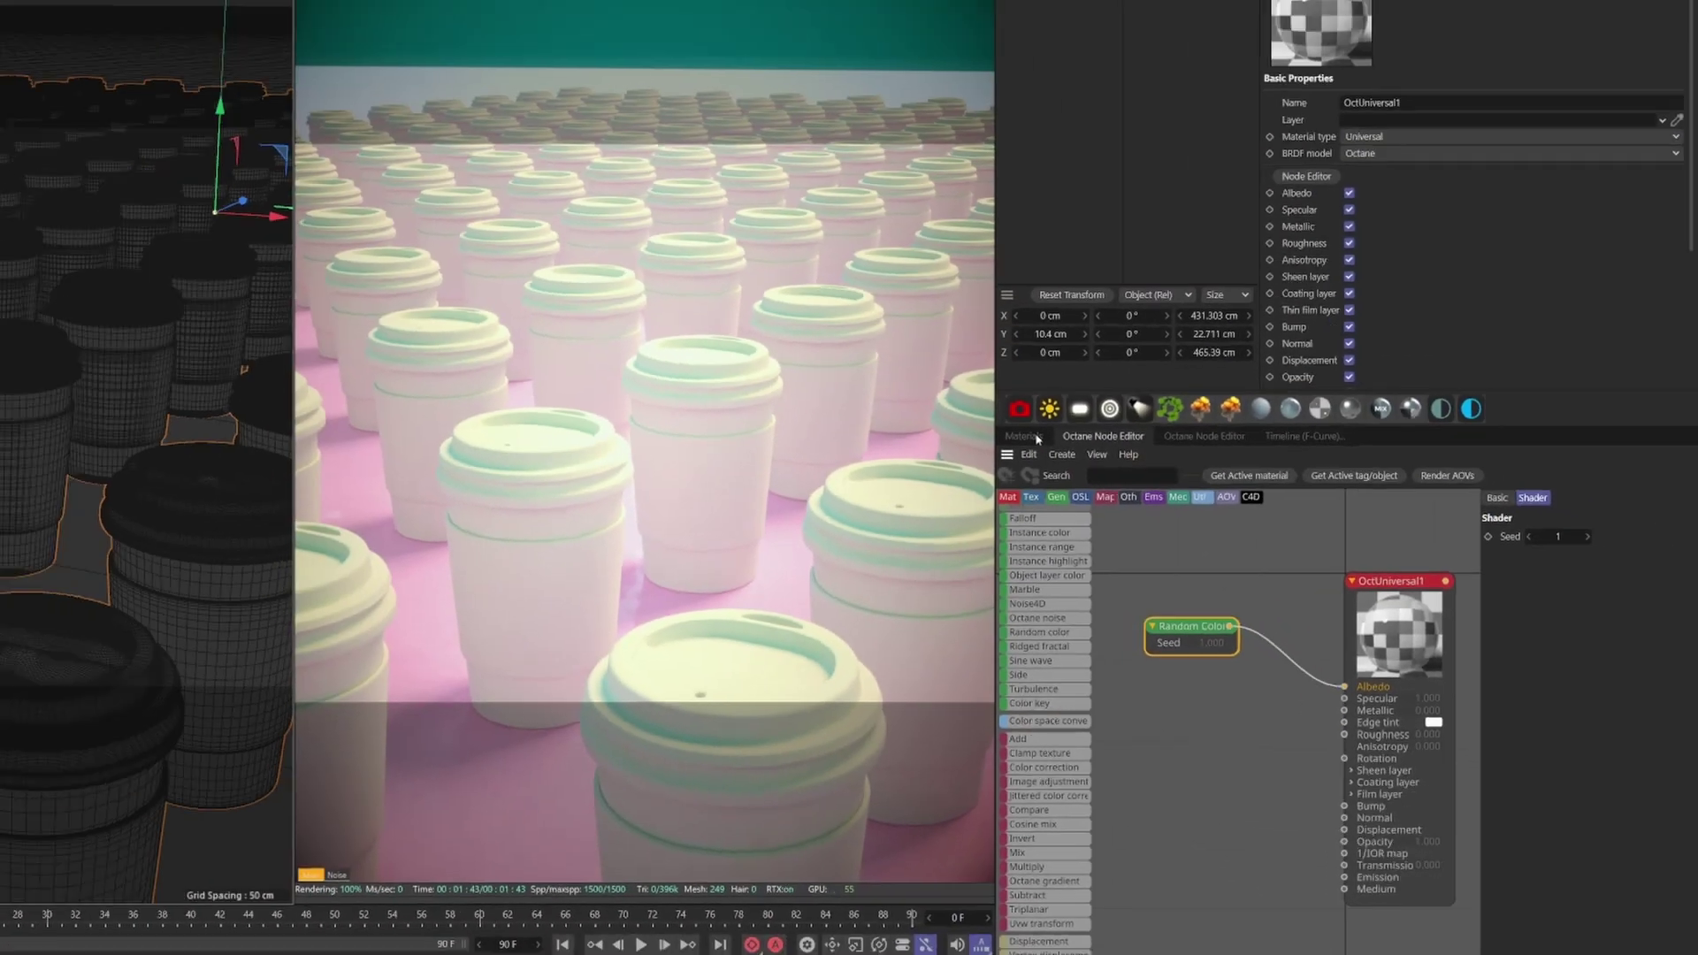
Apply the OctUniversal1 material to the coffee_cup object inside the Coffee_cups cloner.
click(389, 16)
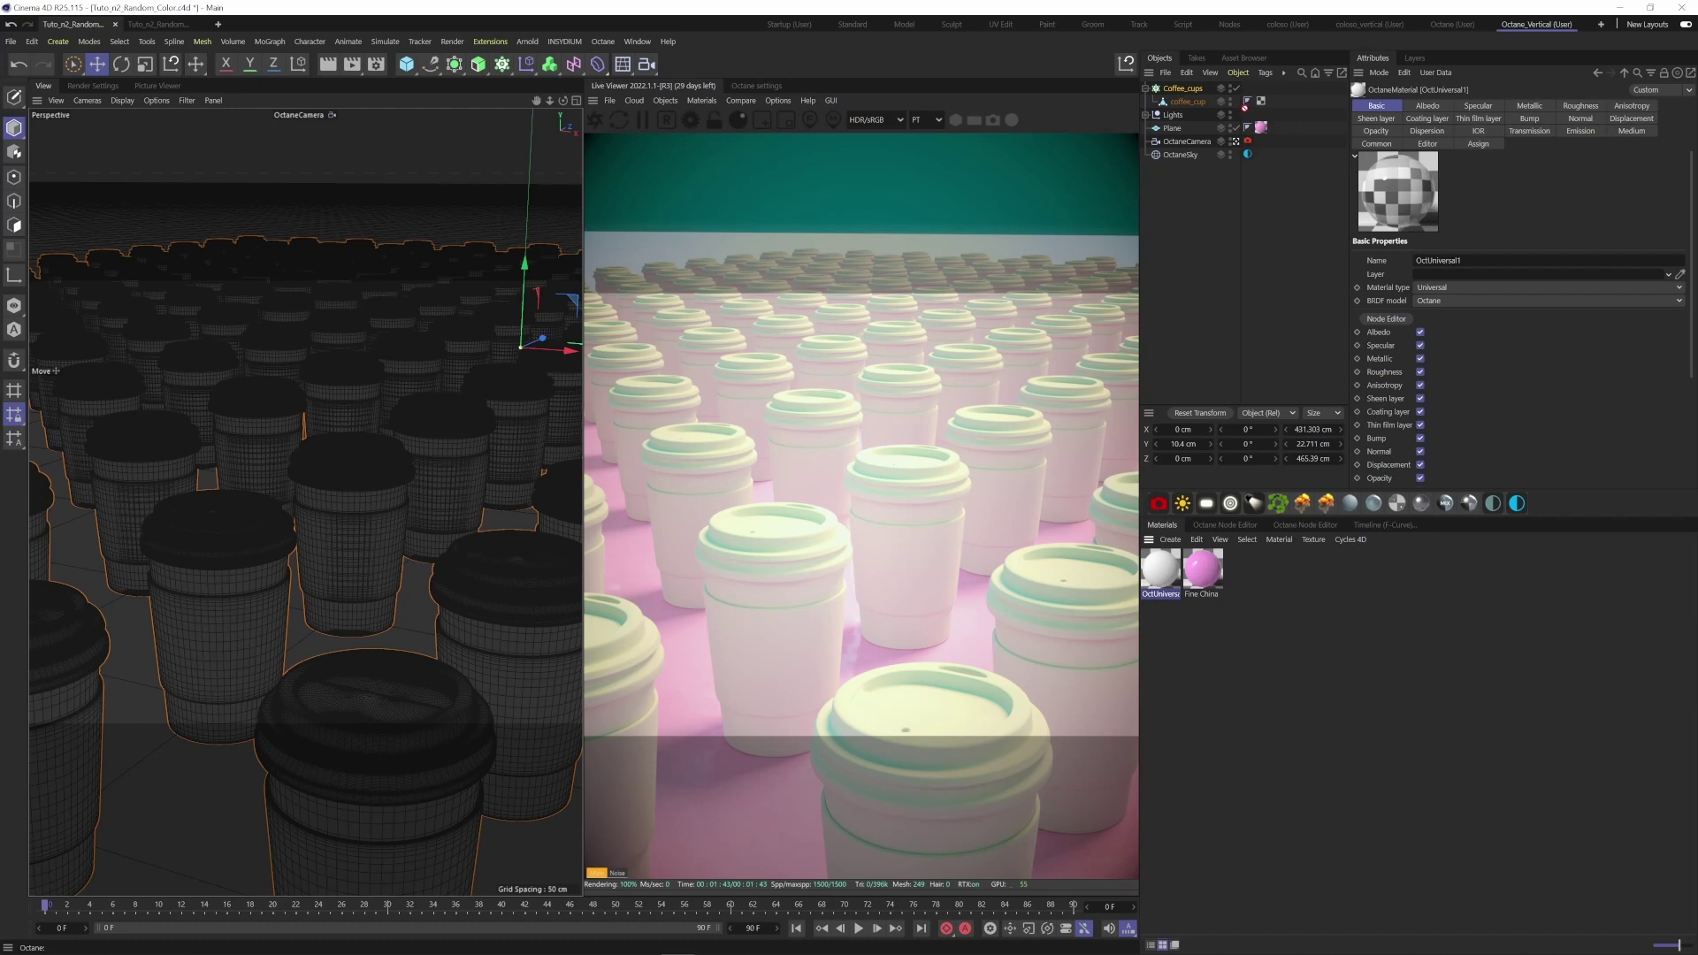
drag(1194, 107, 1190, 105)
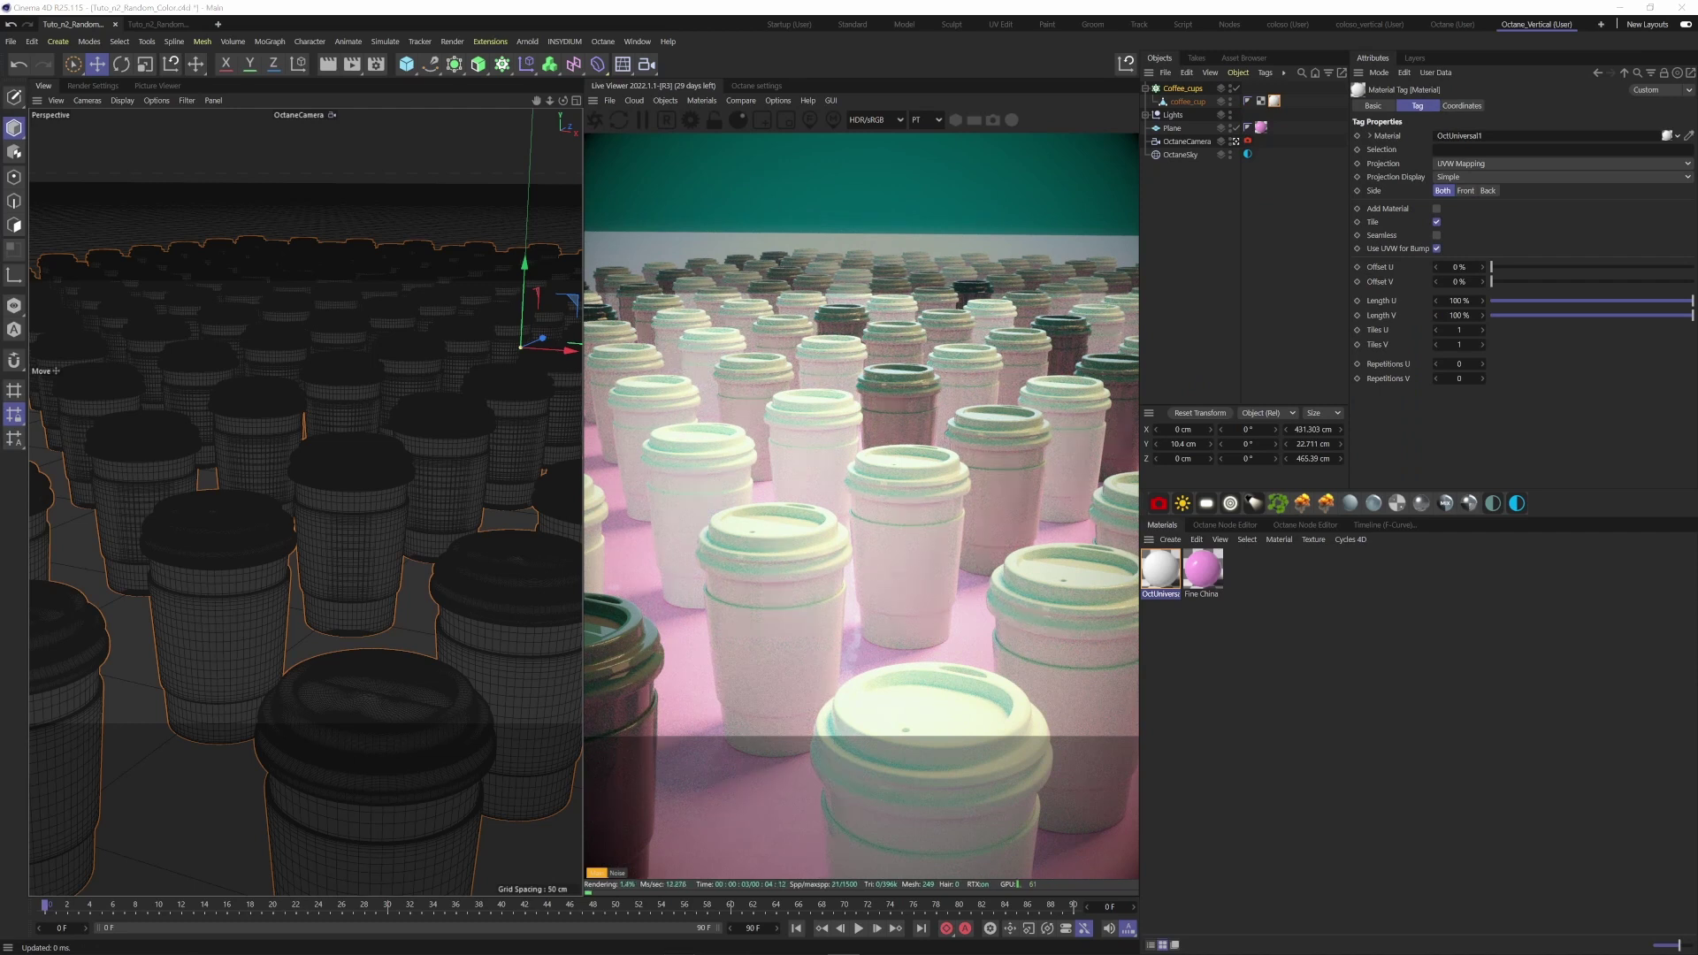
Insert a Gradient node between the Random Color node and the material's Albedo, moving Random Color aside to make room.
click(1225, 524)
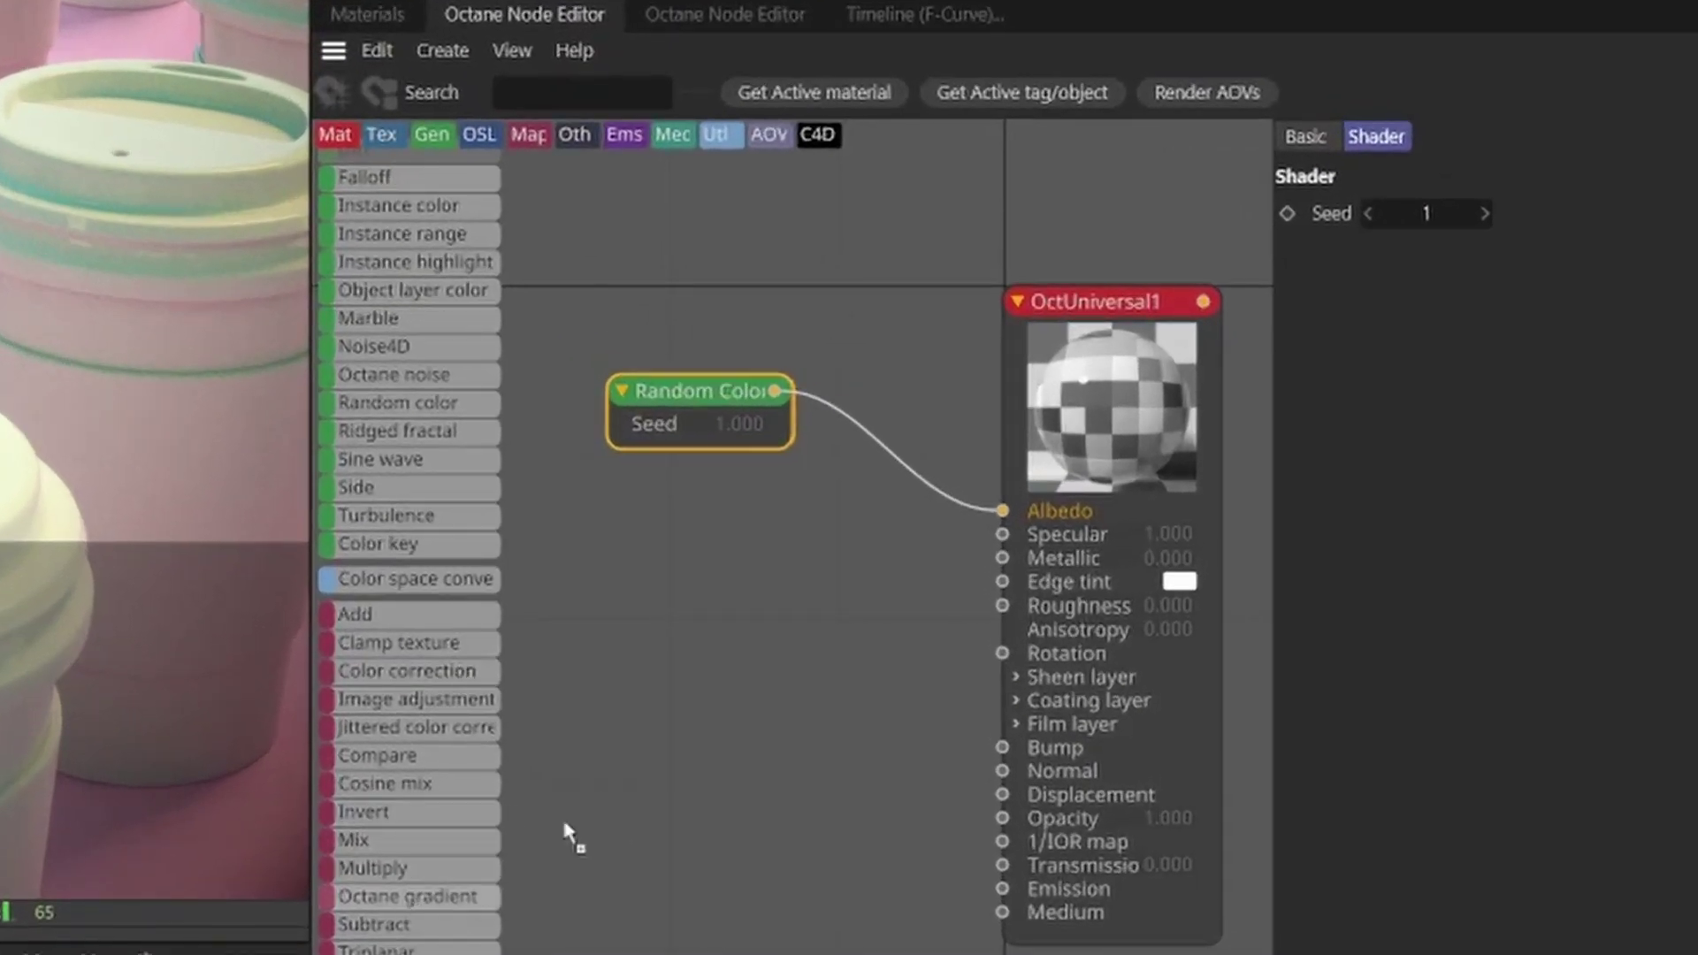
click(887, 449)
drag(672, 390, 597, 377)
Load the Scheme 7 preset into the Gradient node.
click(856, 453)
click(1455, 589)
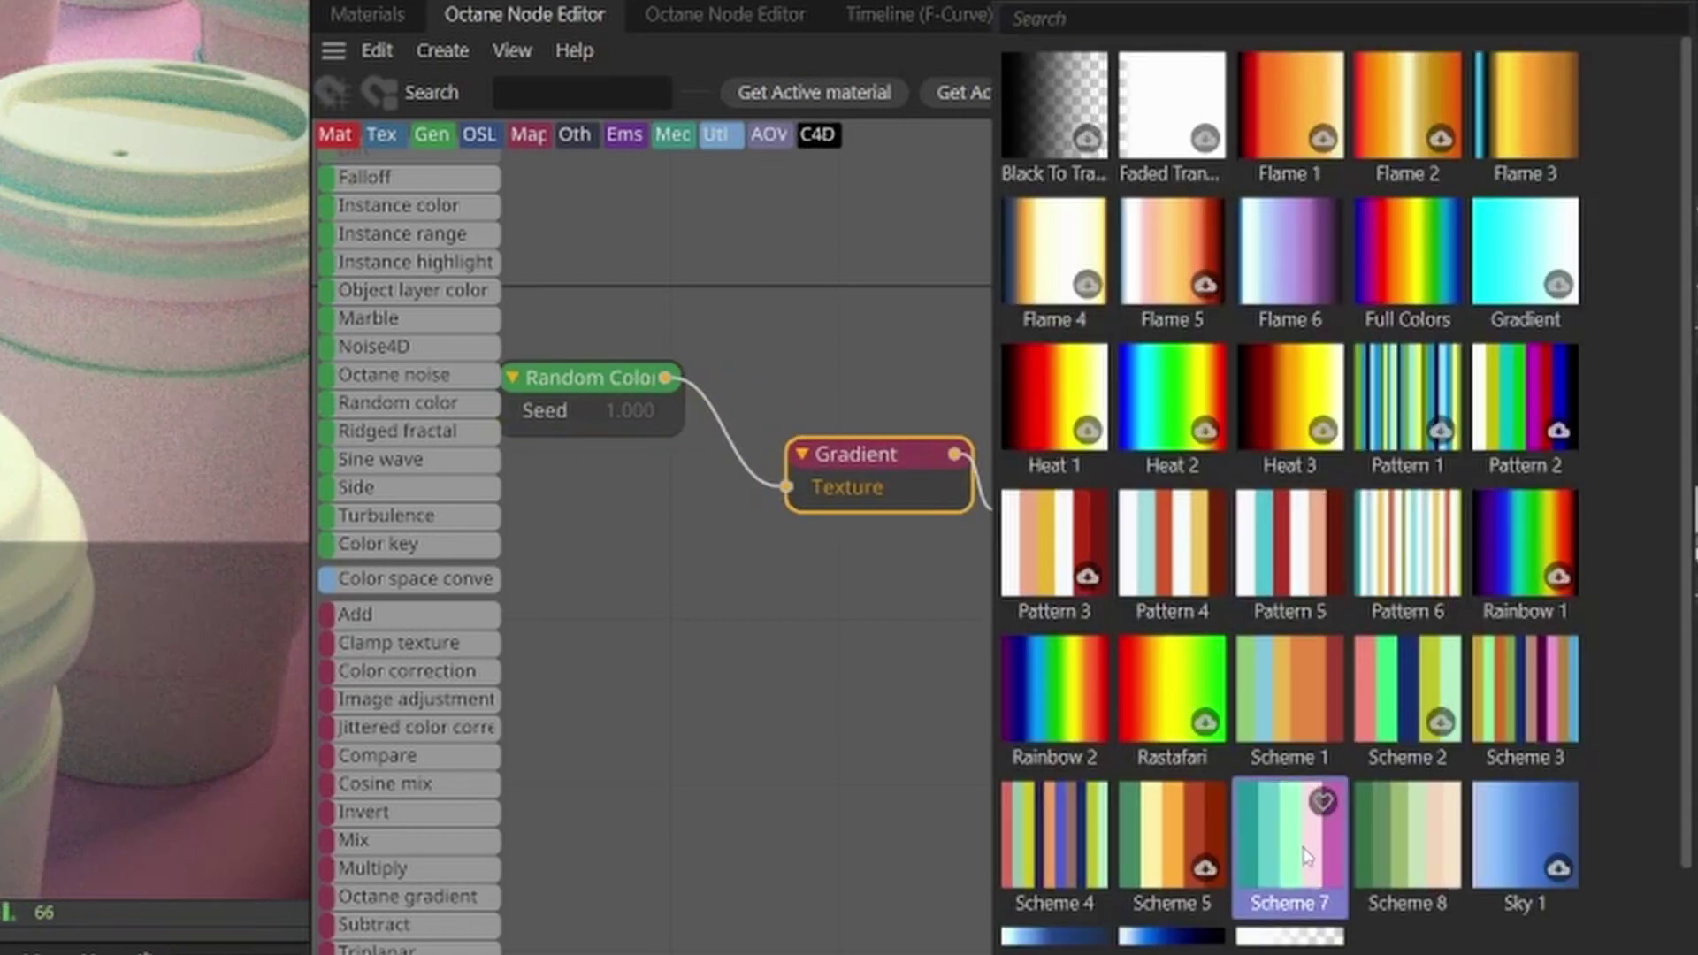
double_click(1300, 849)
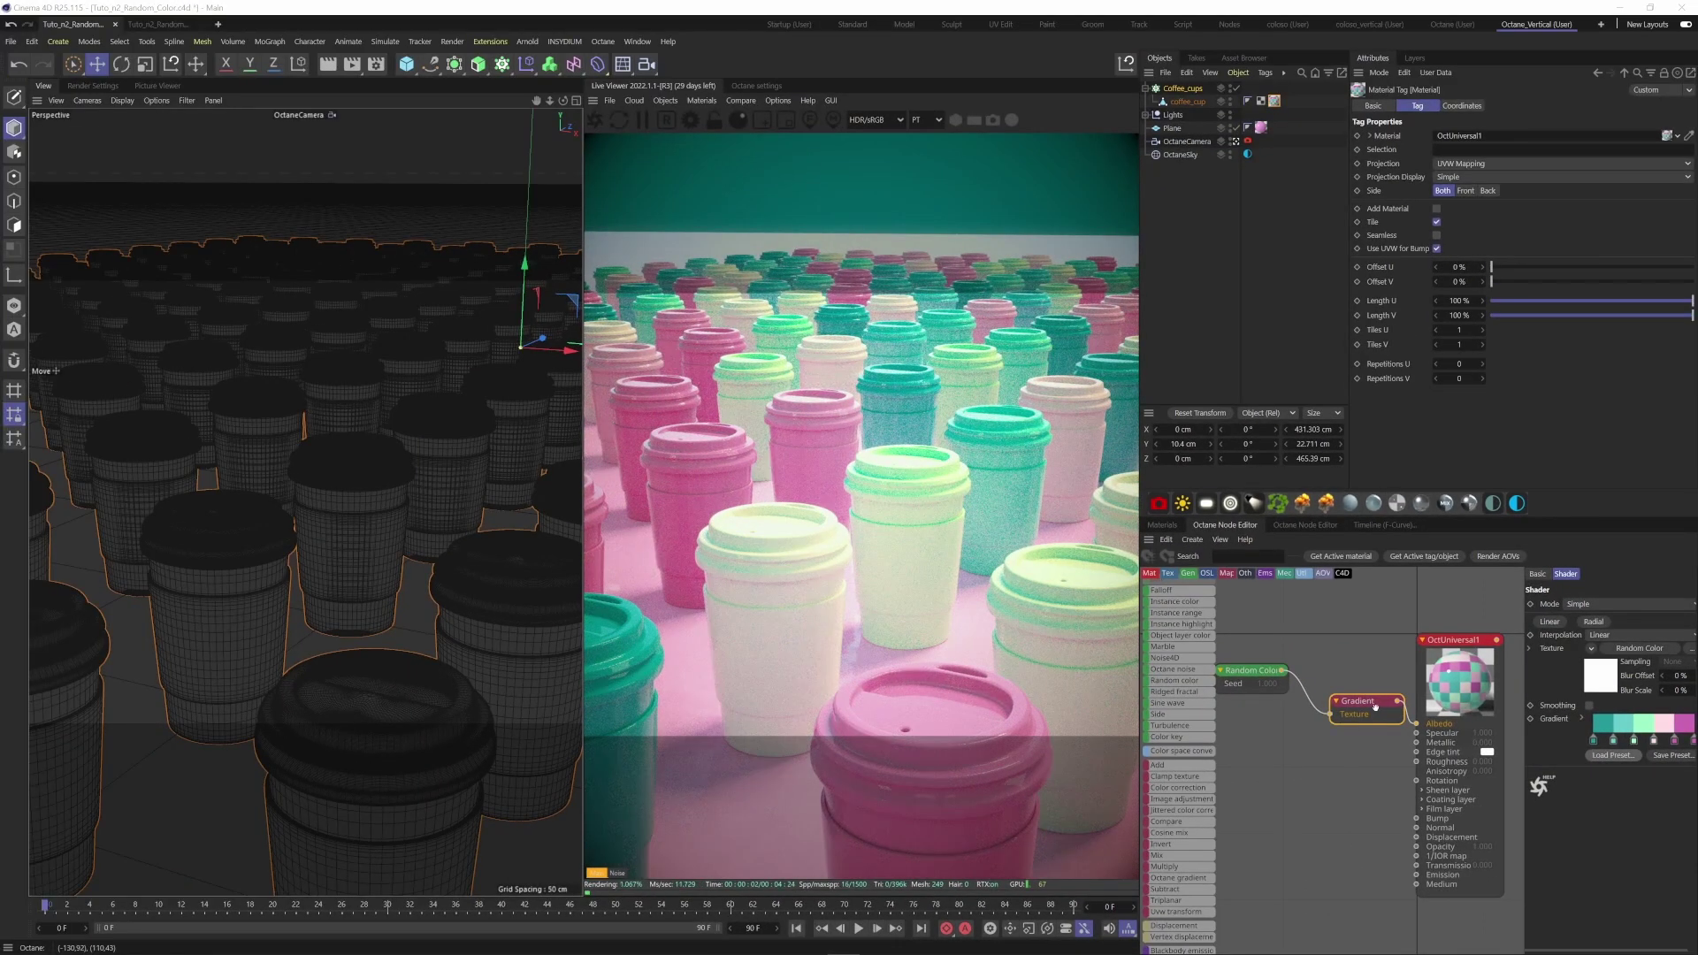
Reposition the material's nodes in the graph and widen the Gradient node's settings area.
scroll(1378, 706, down, 2)
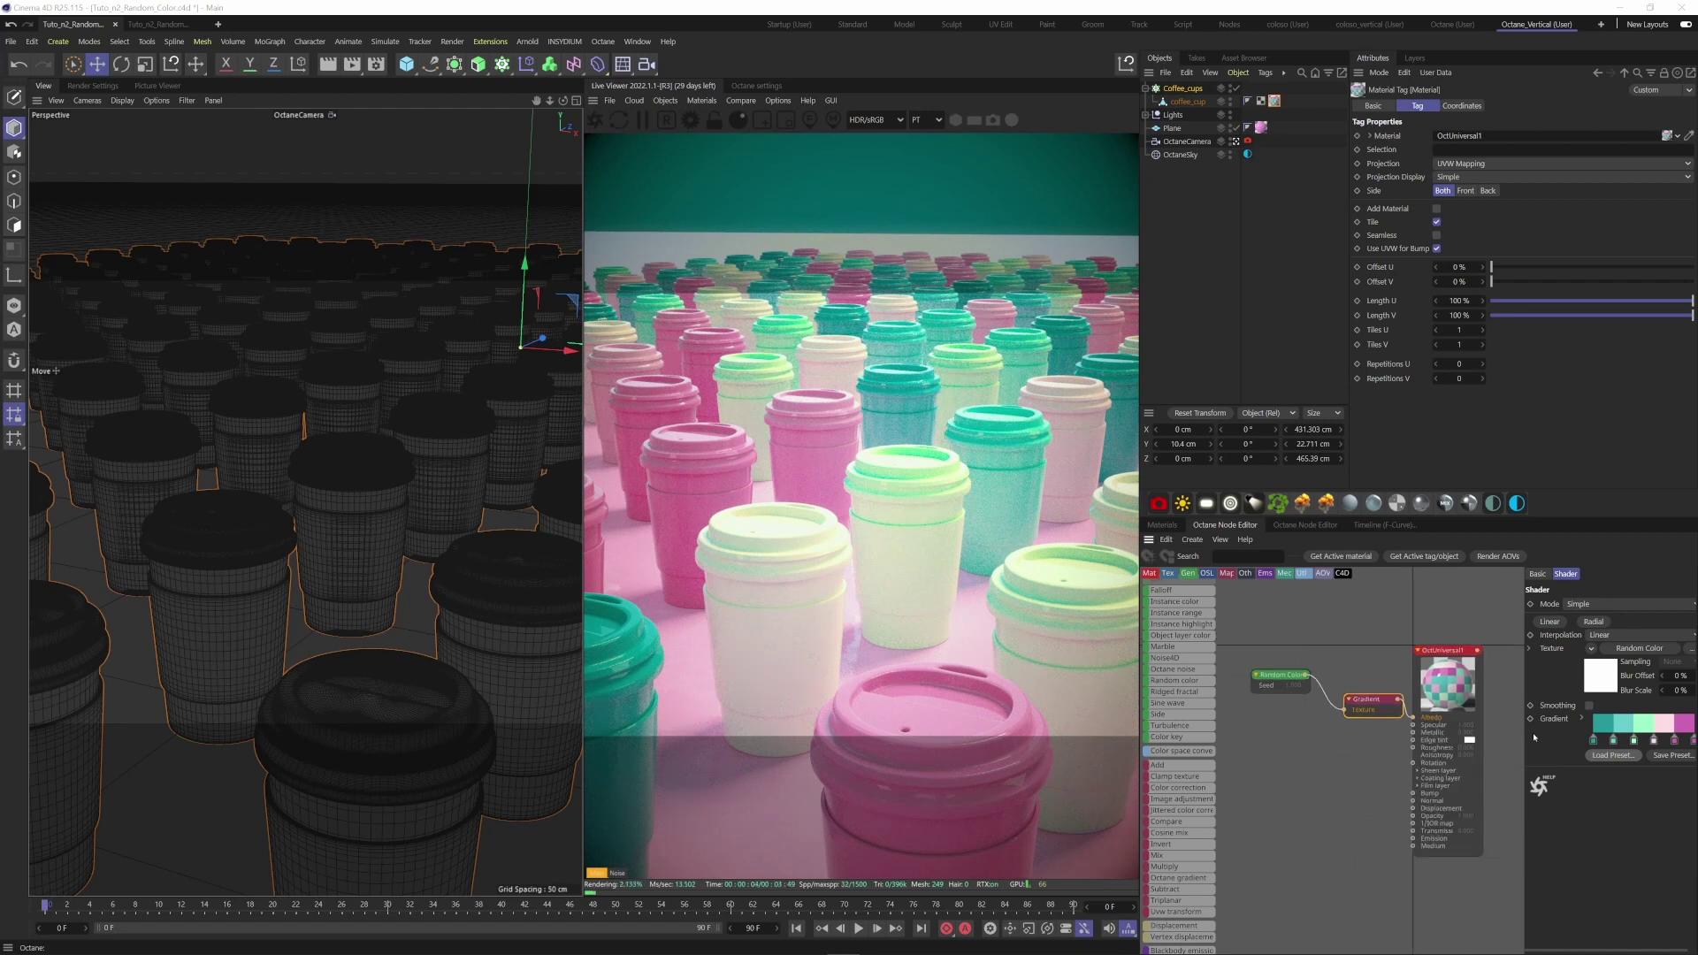
shift+click(1446, 704)
drag(1446, 704, 1398, 688)
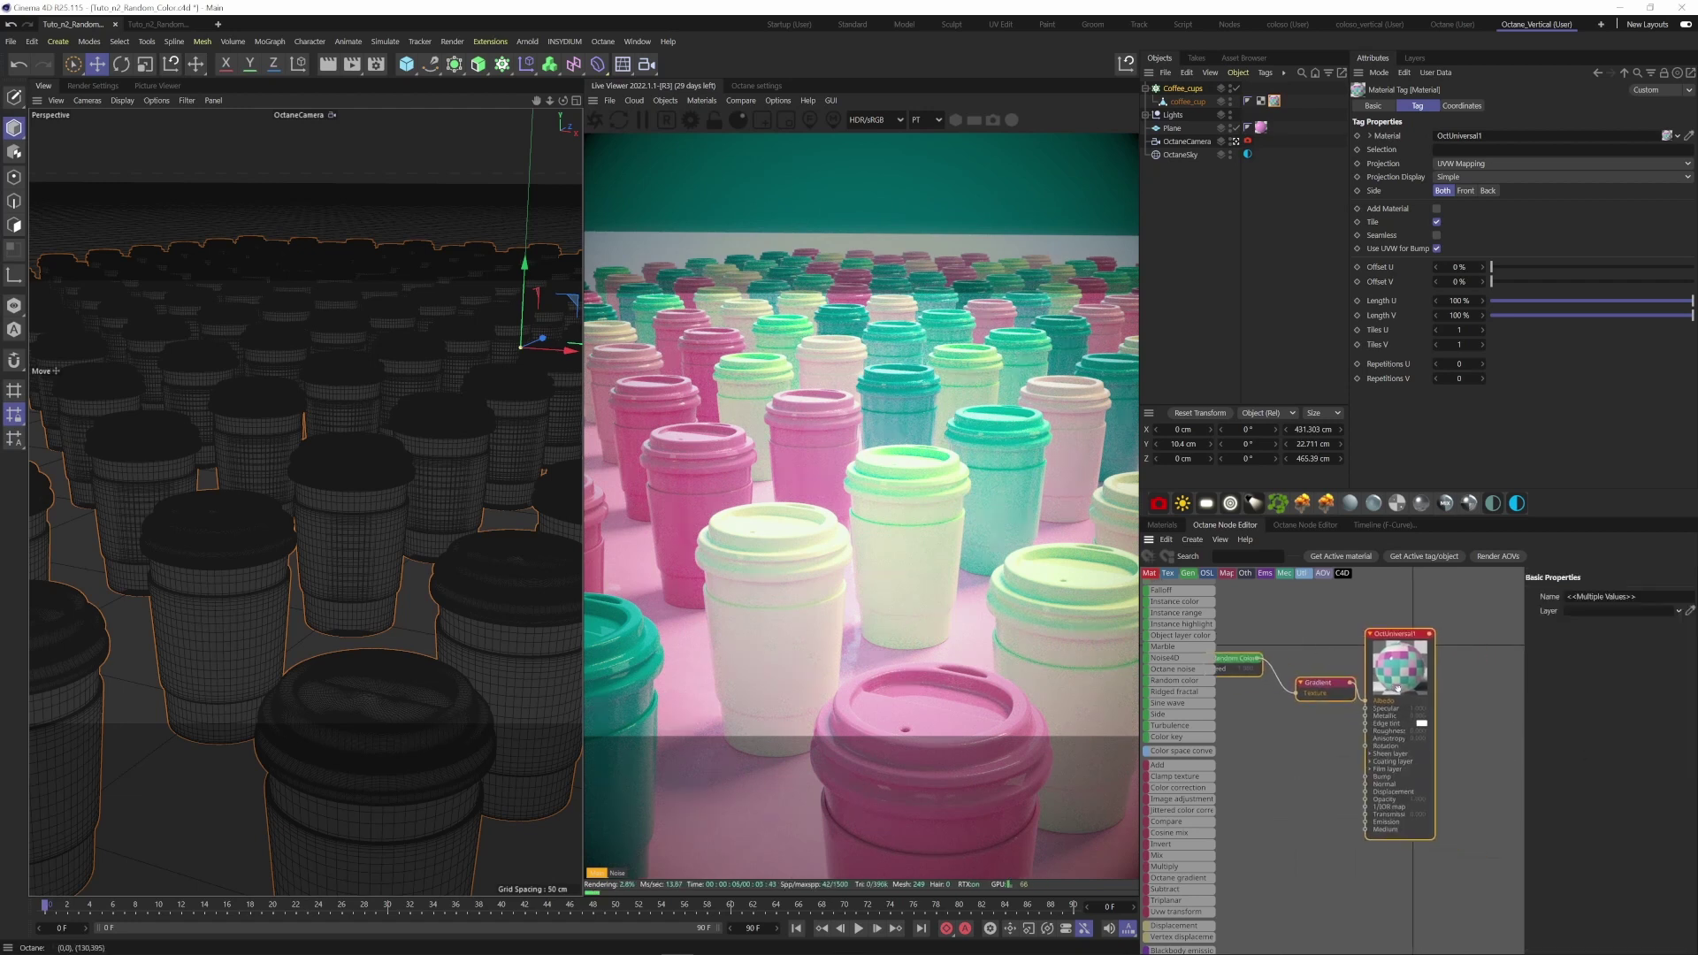
click(1323, 685)
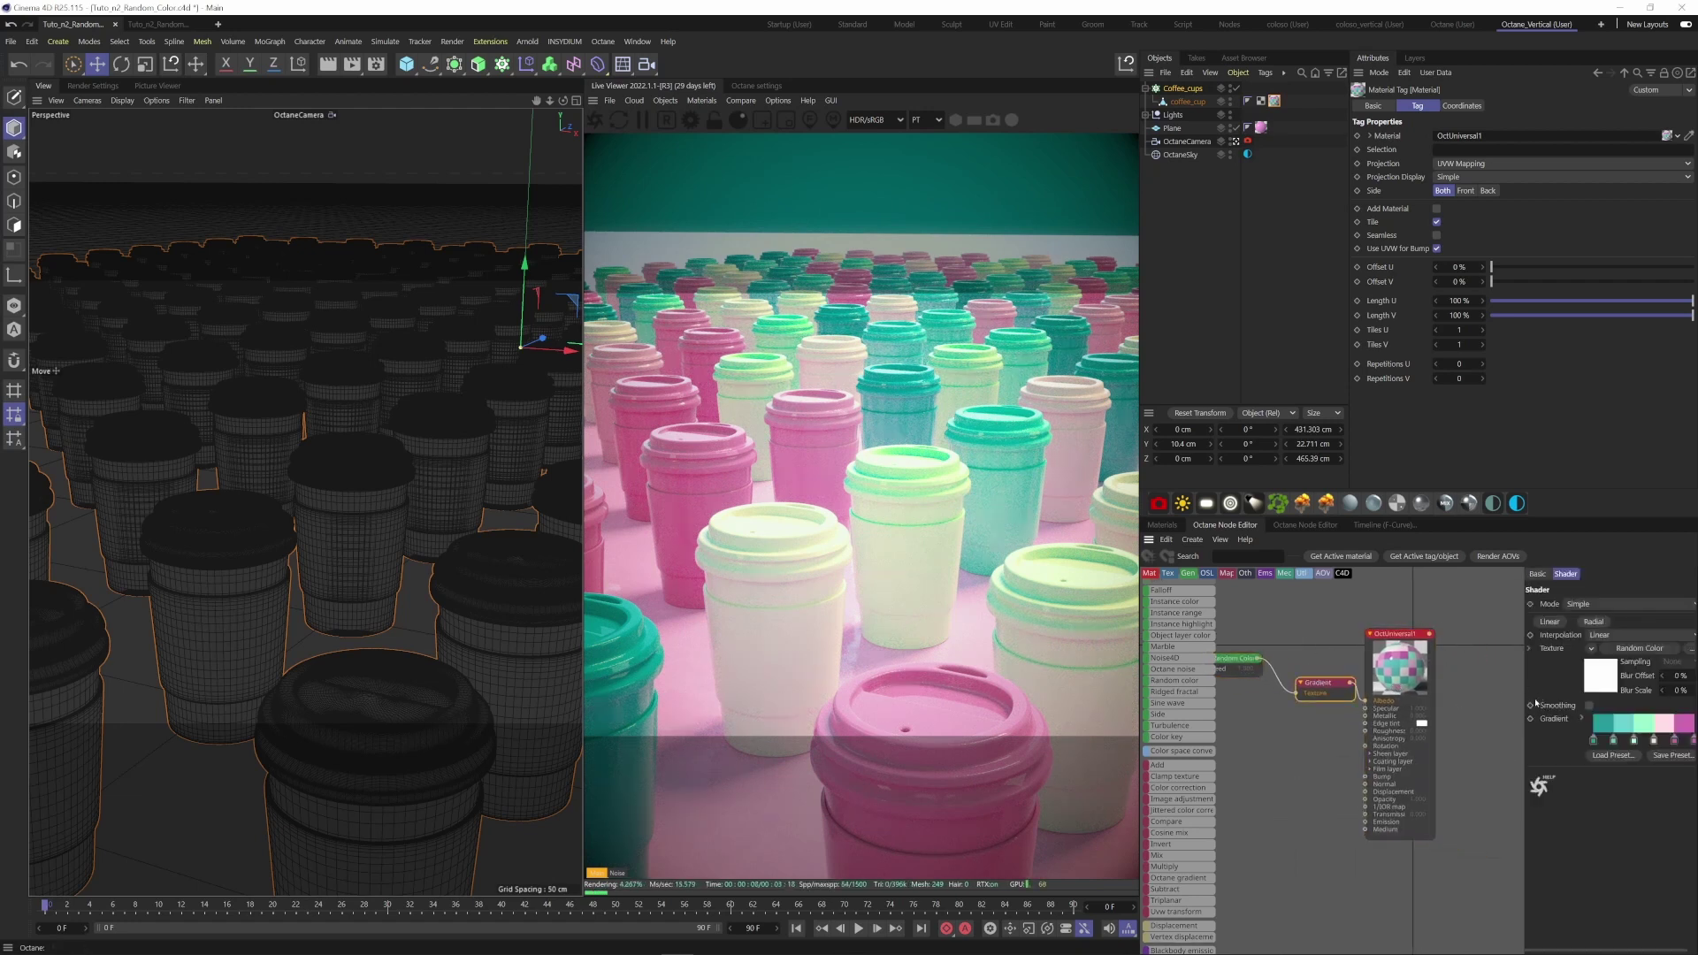
drag(1523, 688, 1451, 685)
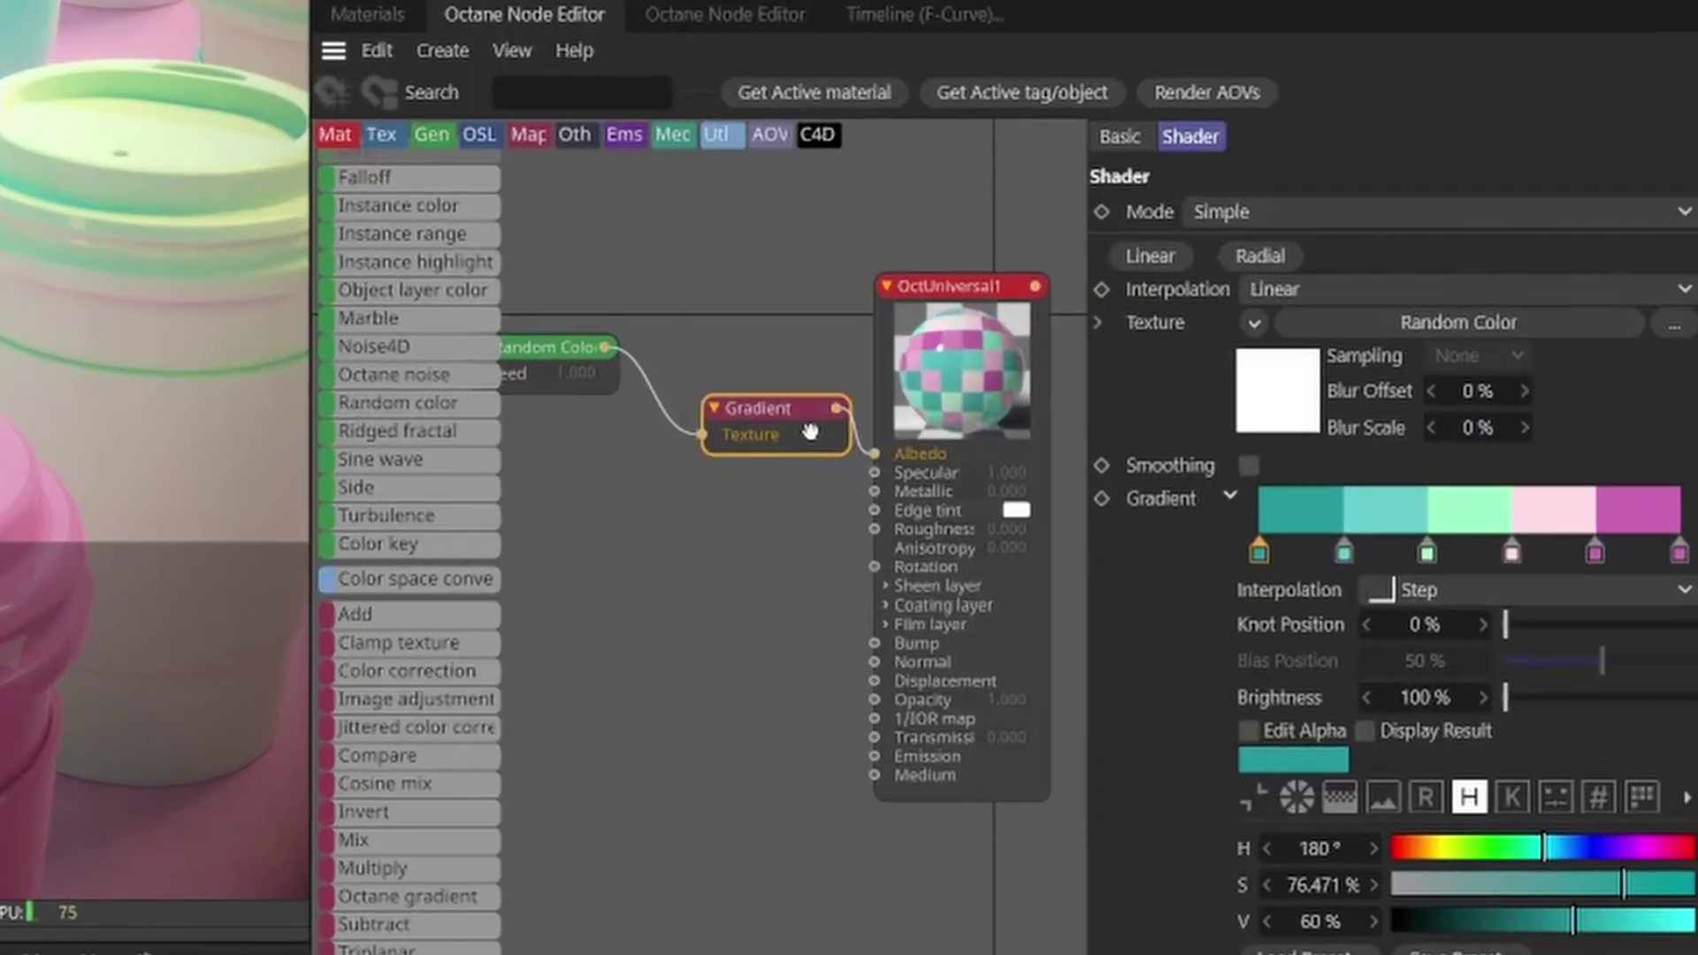
Replace the preset with a default black-to-white gradient and move its knots to about 35% and 56%.
key(Delete)
key(ctrl+z)
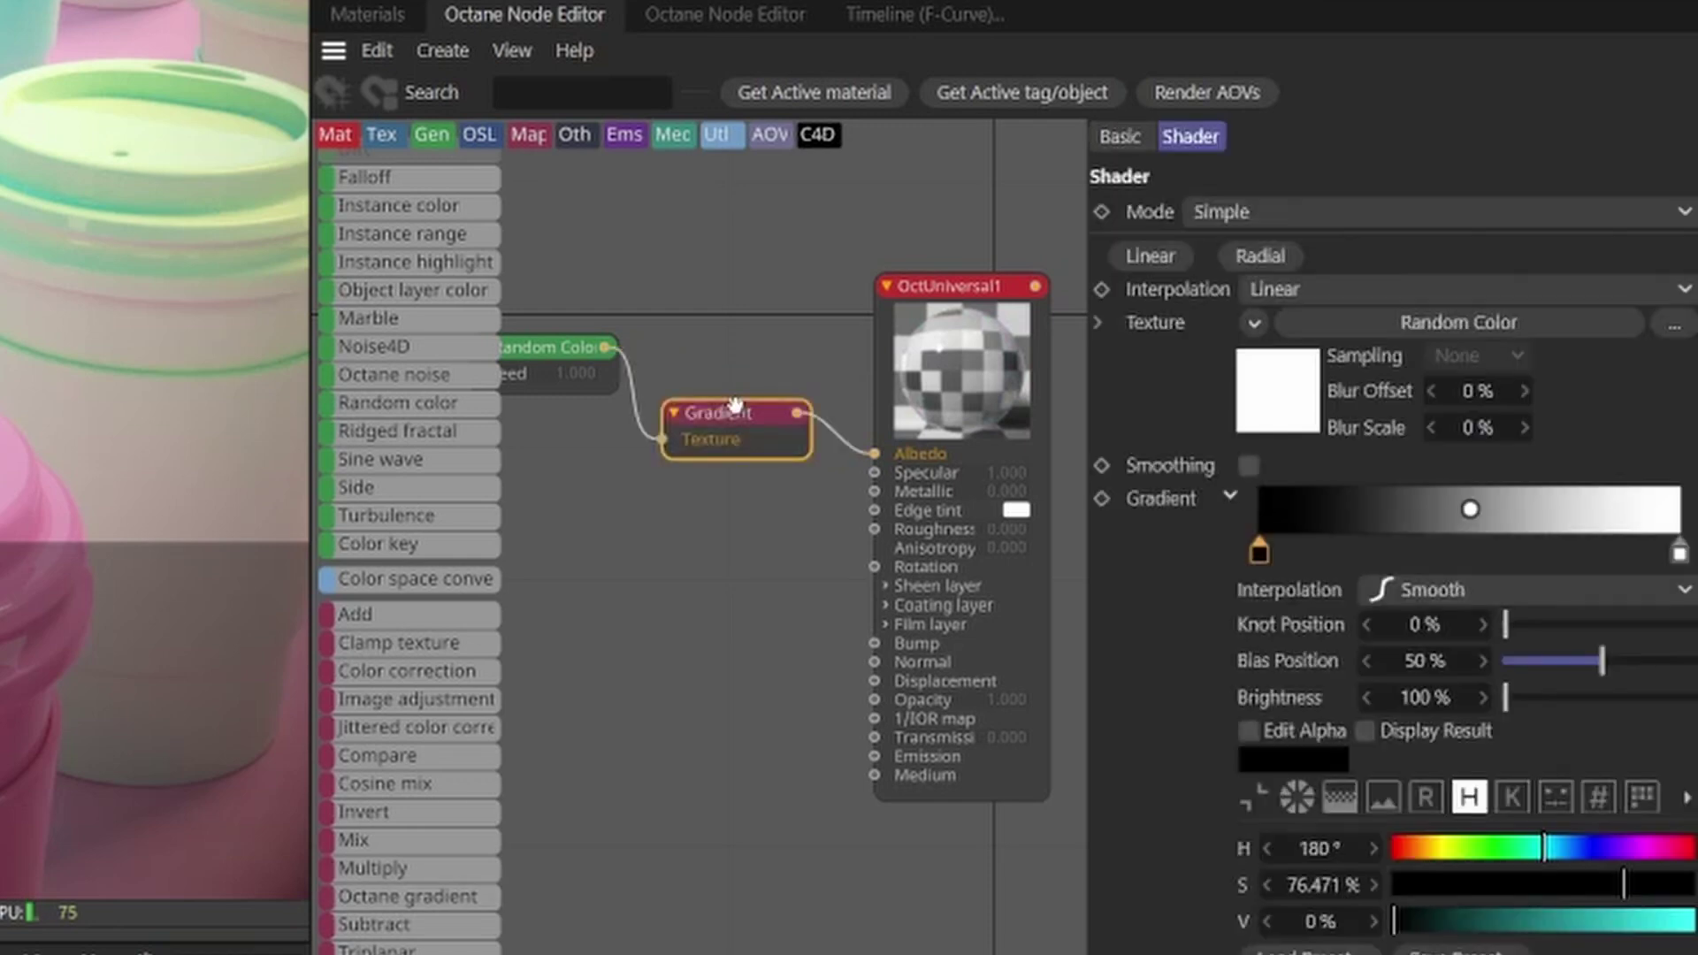
drag(1265, 556, 1431, 559)
drag(1679, 552, 1495, 553)
click(1405, 553)
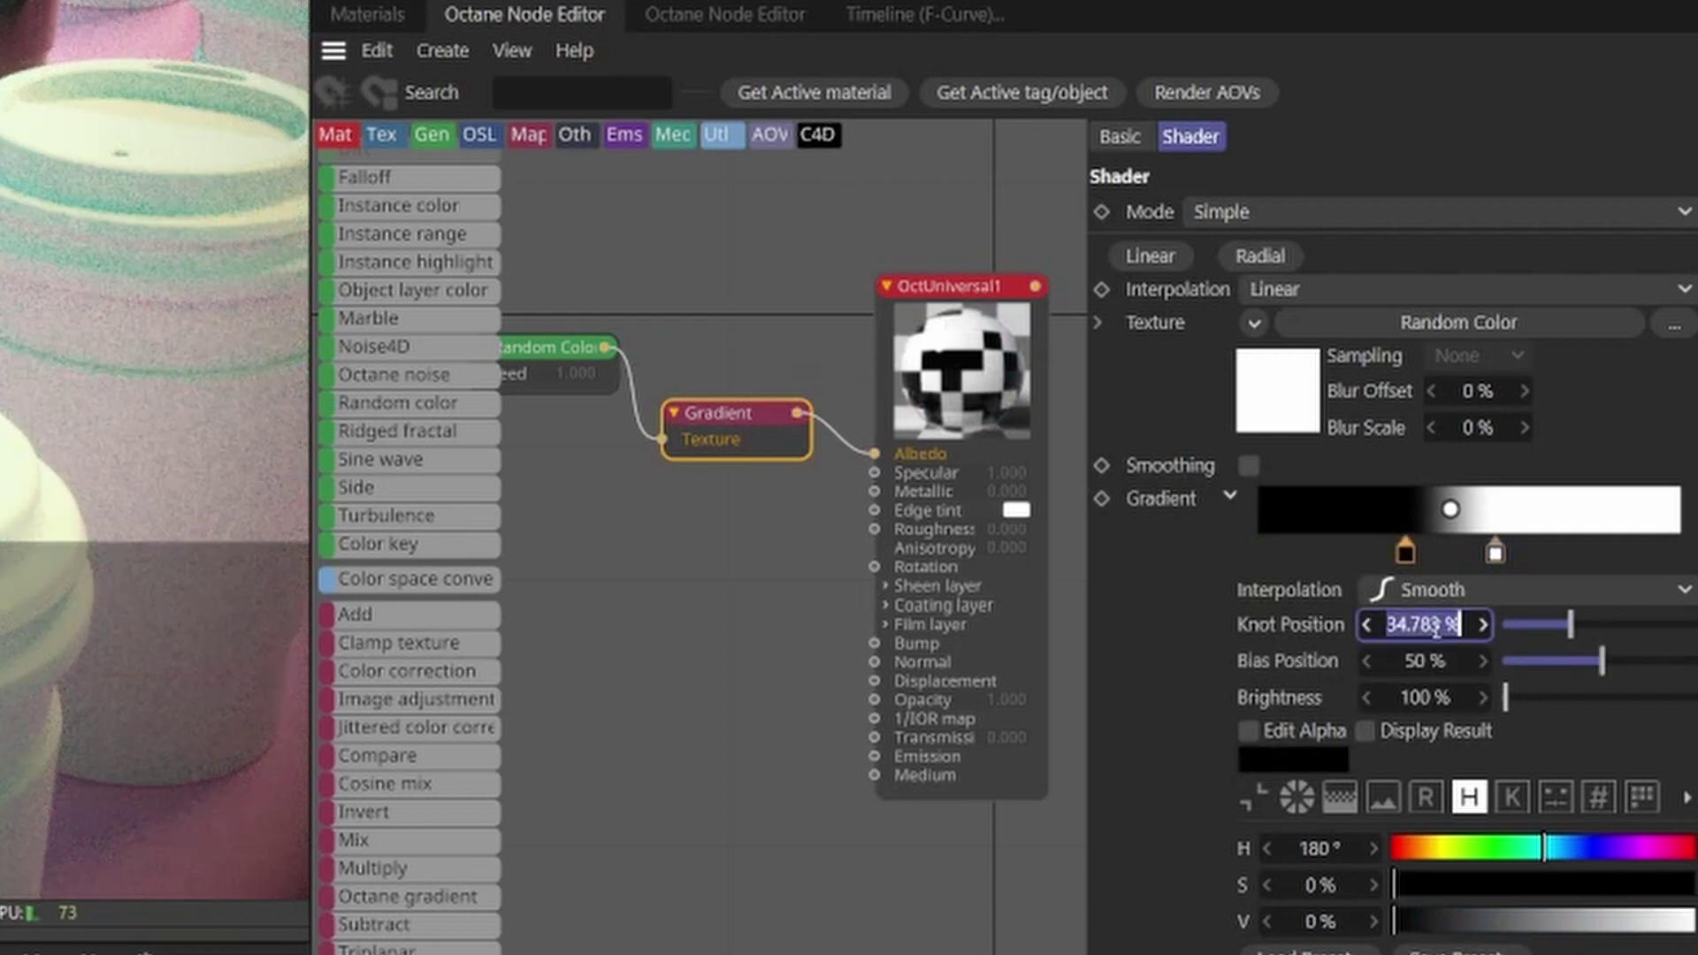
Colour the gradient's black knot orange with H 15°, S 65% and V 92%.
double_click(1405, 553)
drag(969, 622, 816, 624)
drag(986, 661, 1133, 661)
click(1276, 697)
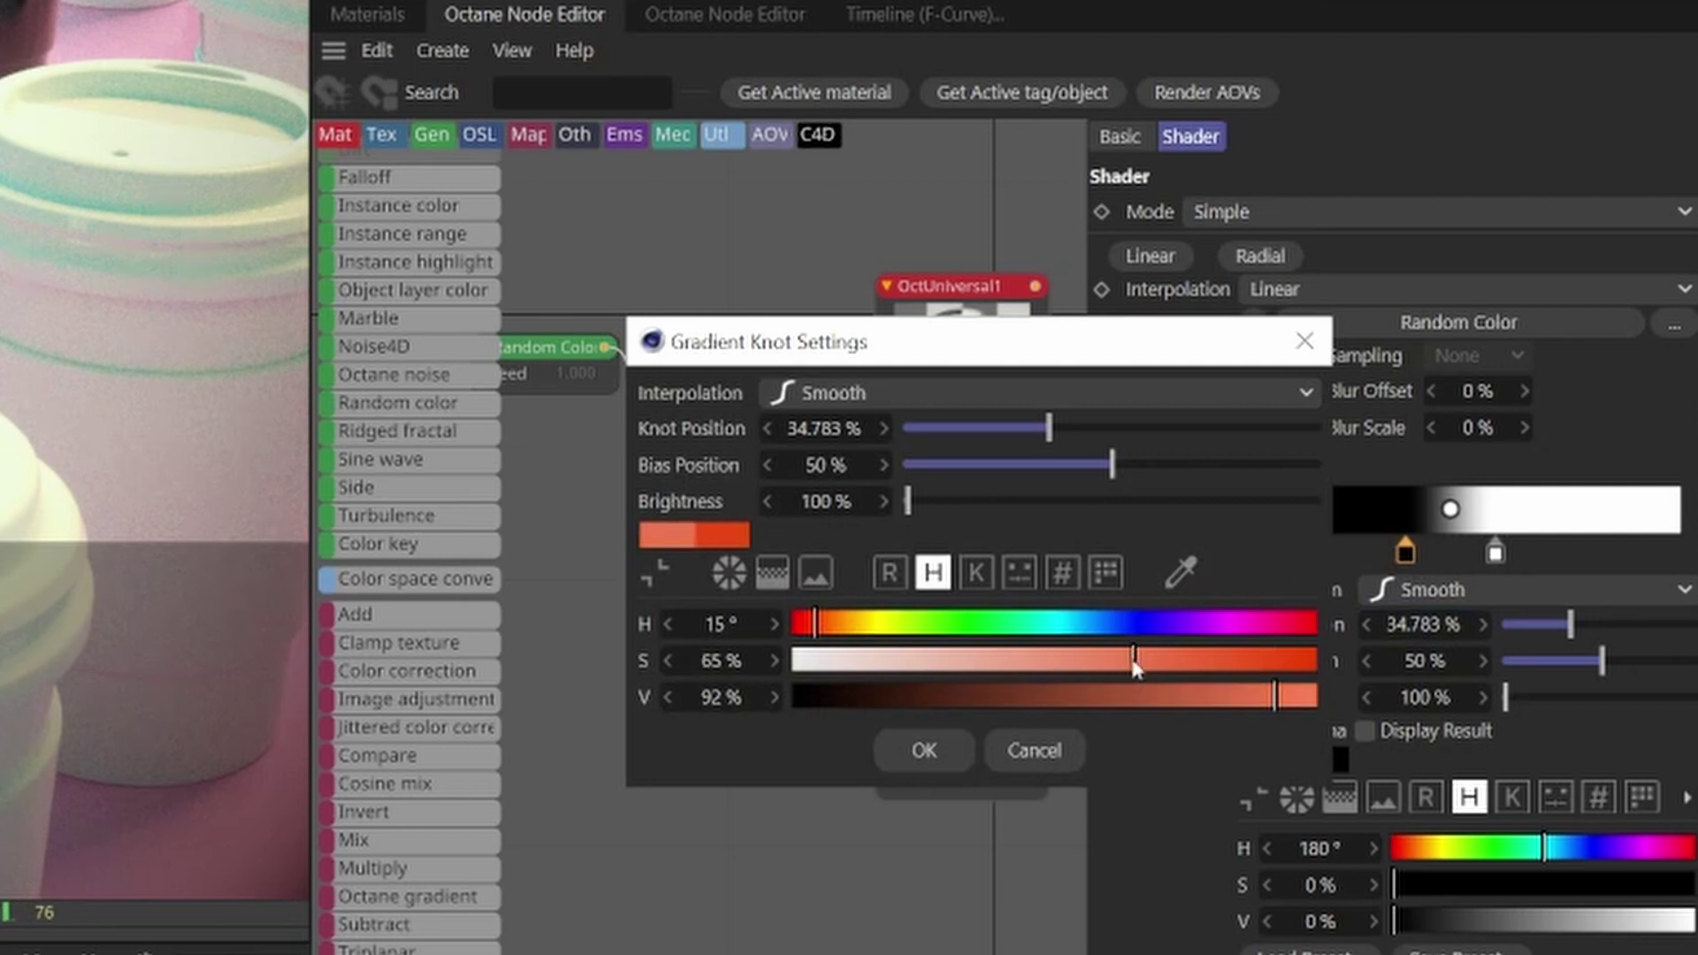
click(906, 761)
Colour the gradient's white knot blue with H 213°, S 64% and V 100%.
double_click(1495, 552)
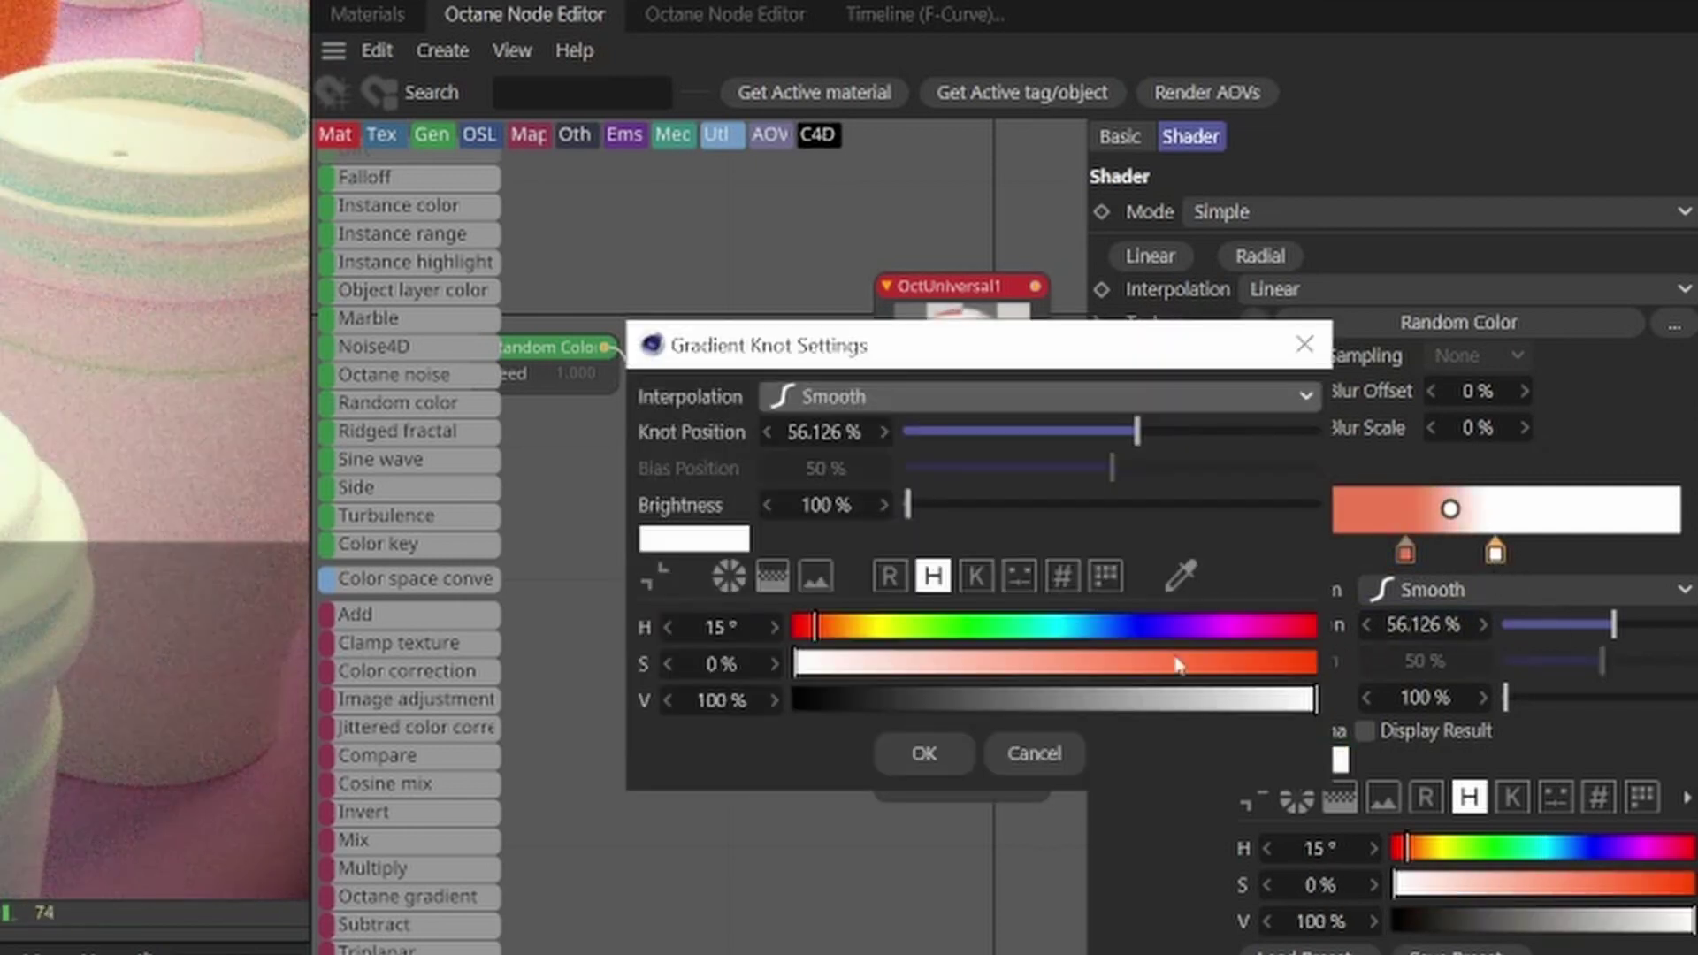
drag(1061, 626, 1103, 626)
mouse_move(1128, 663)
mouse_down()
mouse_move(1150, 708)
mouse_move(1129, 665)
mouse_up()
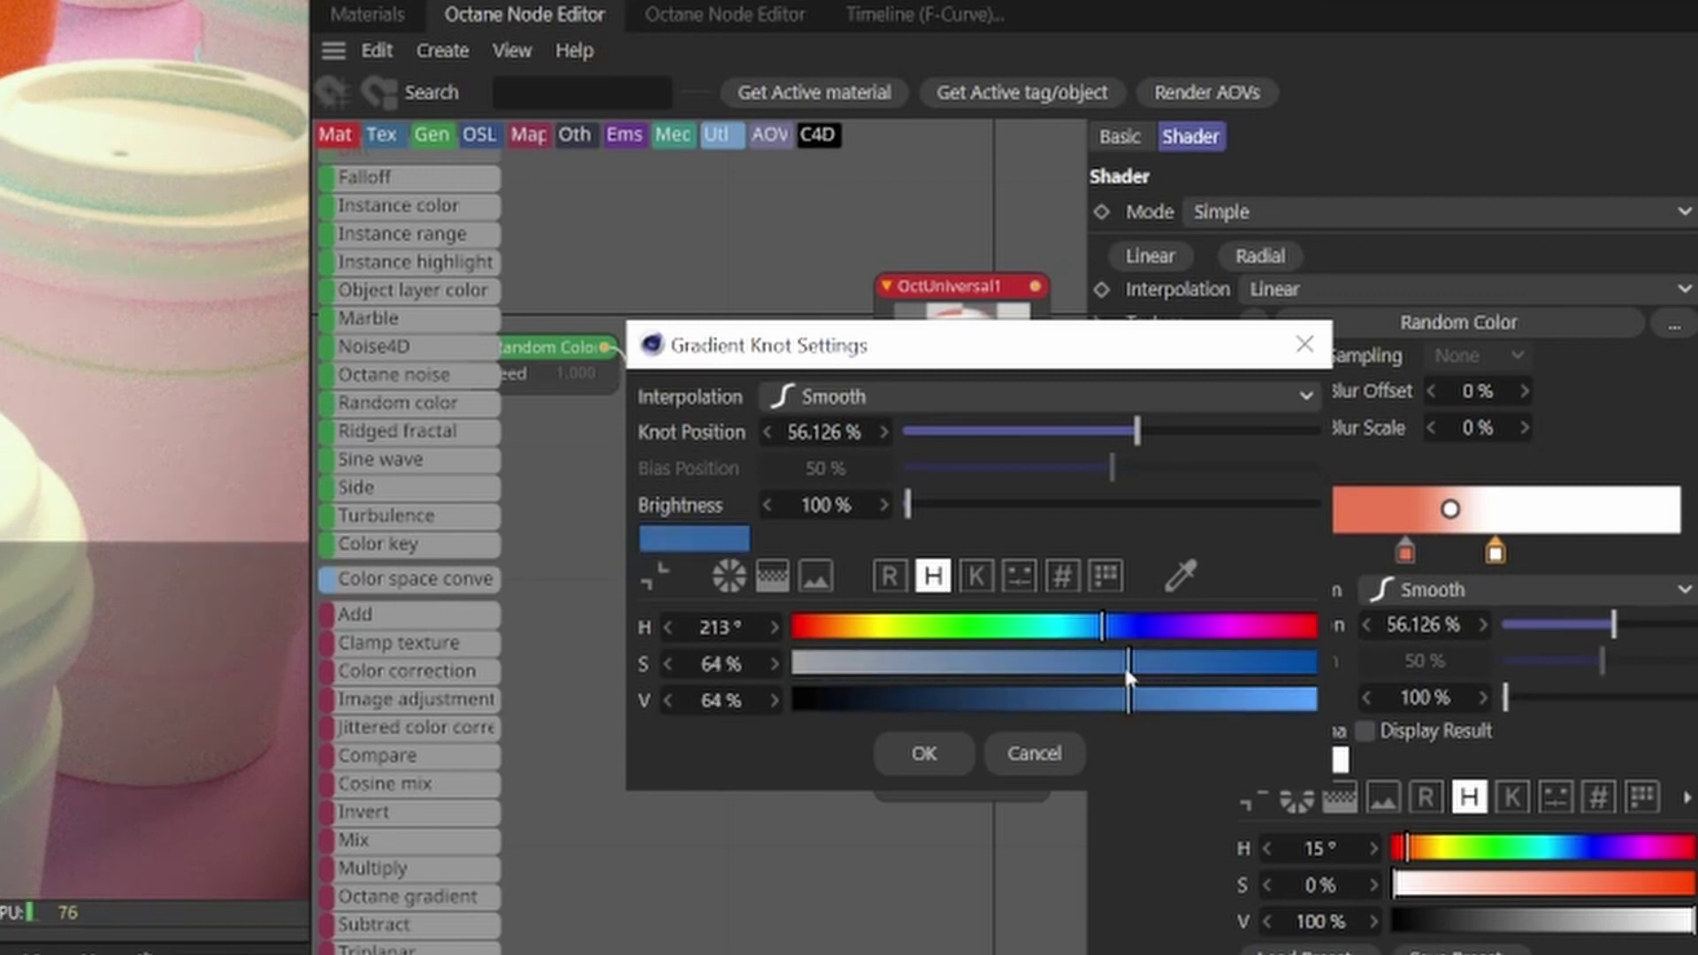
click(964, 753)
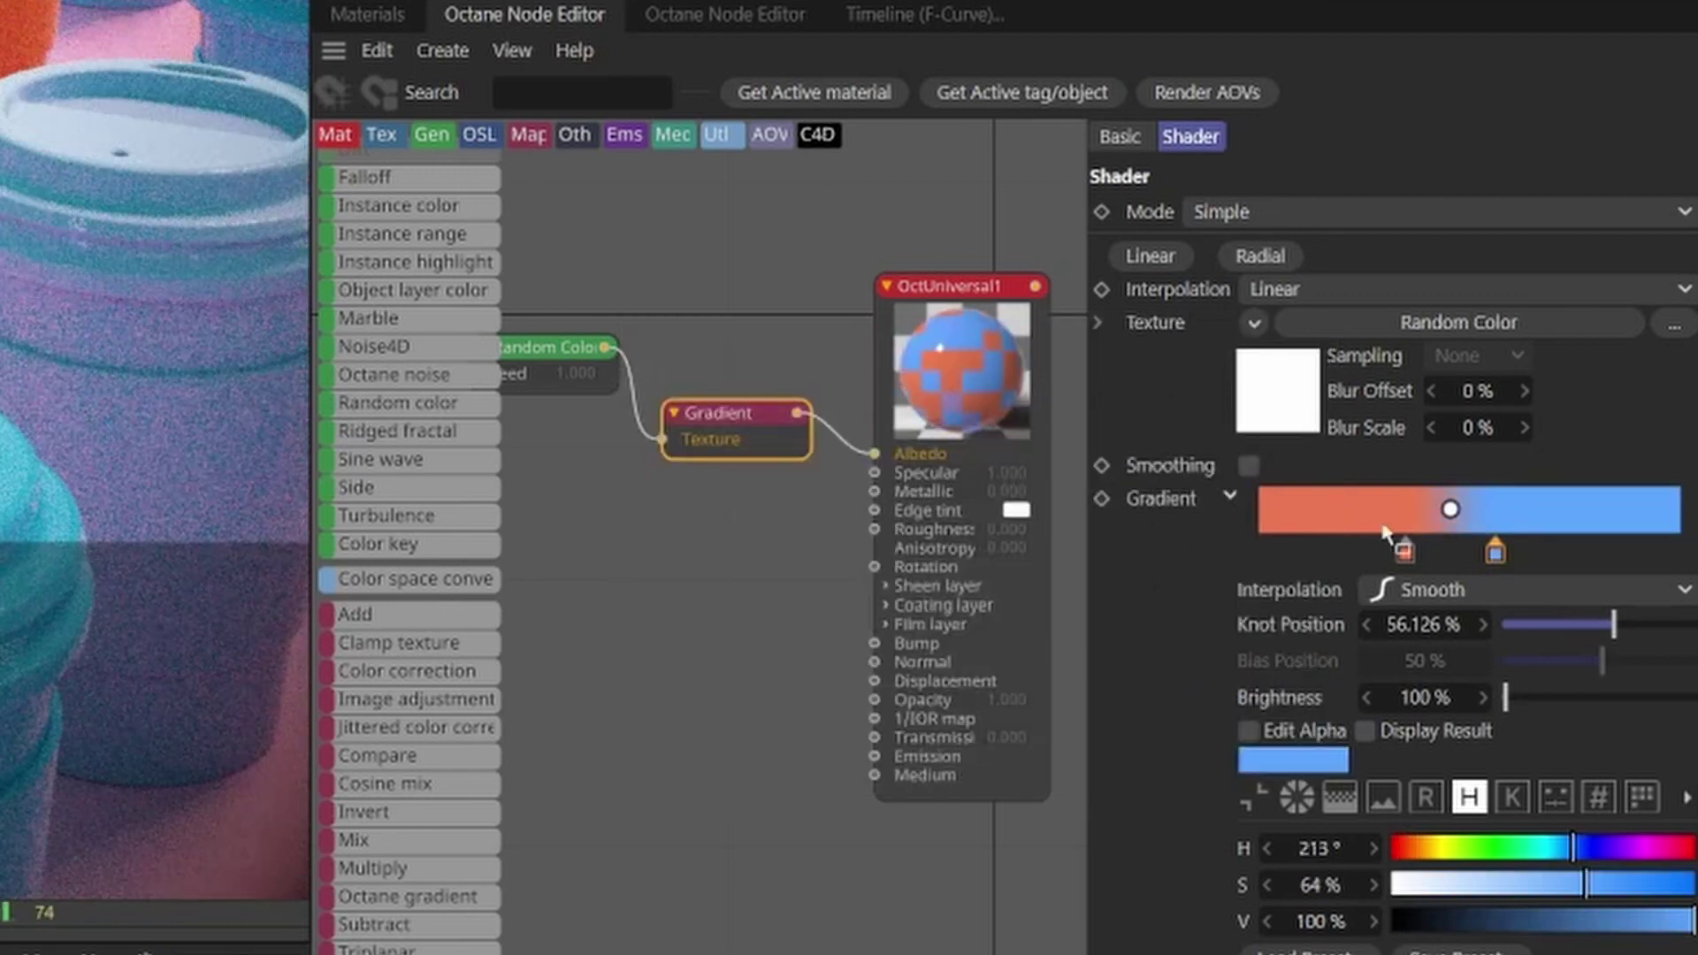
Set the orange knot's position to 33% and the blue knot's position to 66%.
click(1405, 550)
double_click(1427, 628)
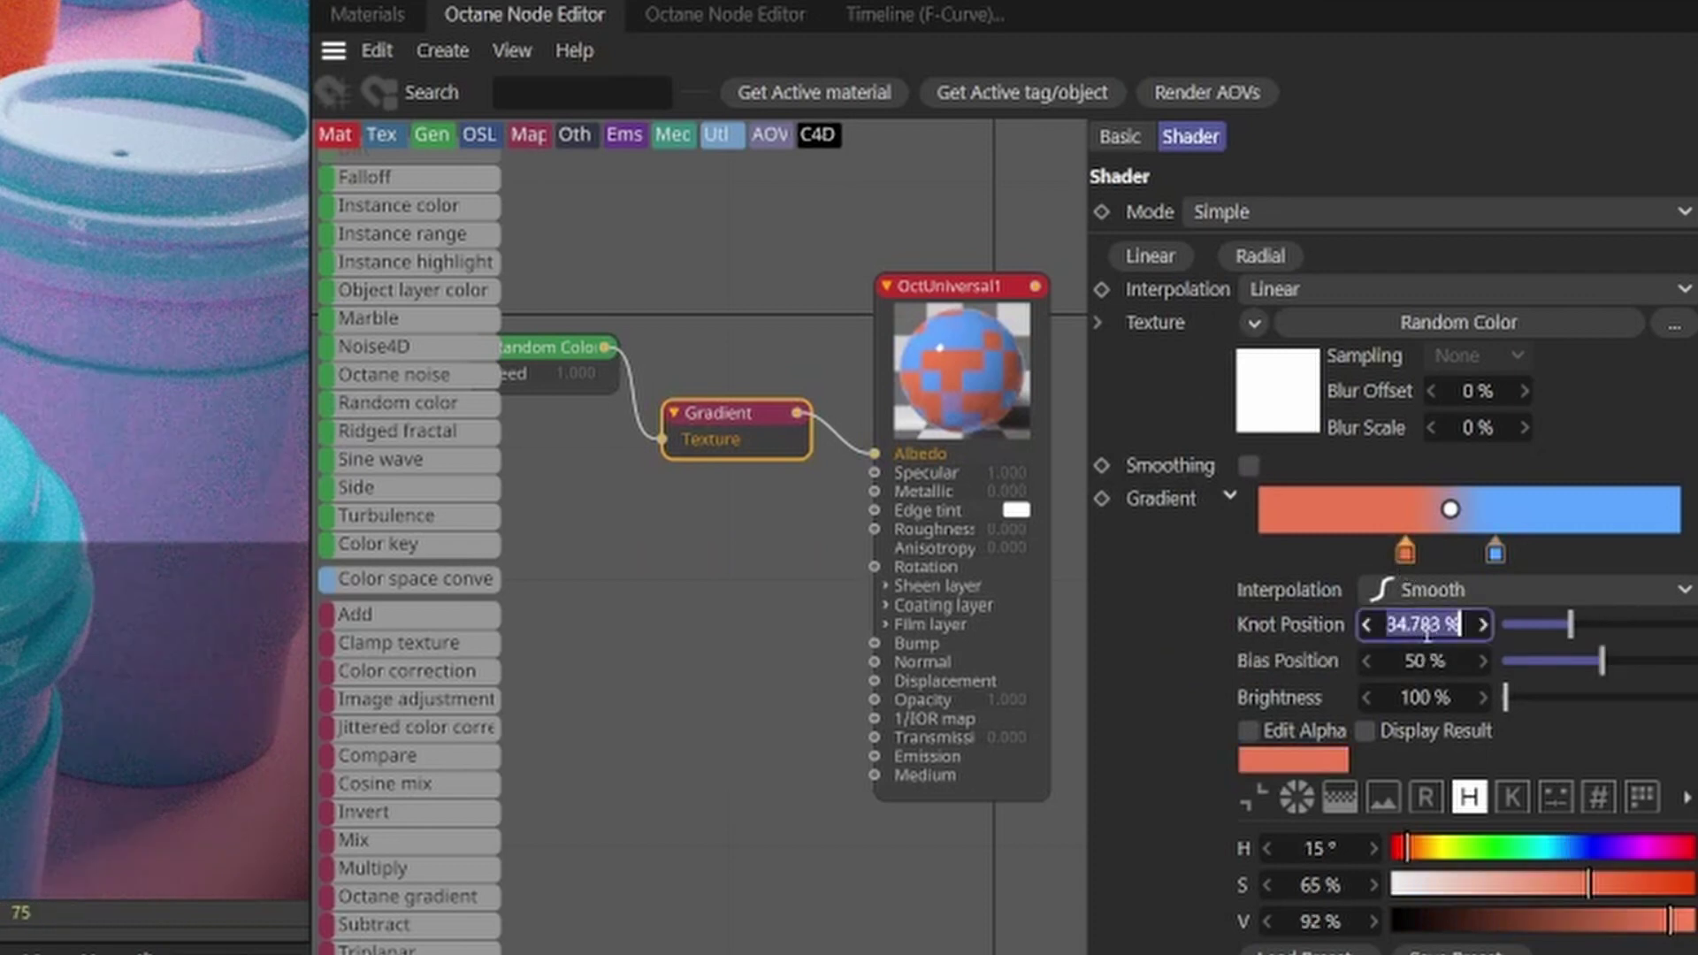
text(33)
key(Return)
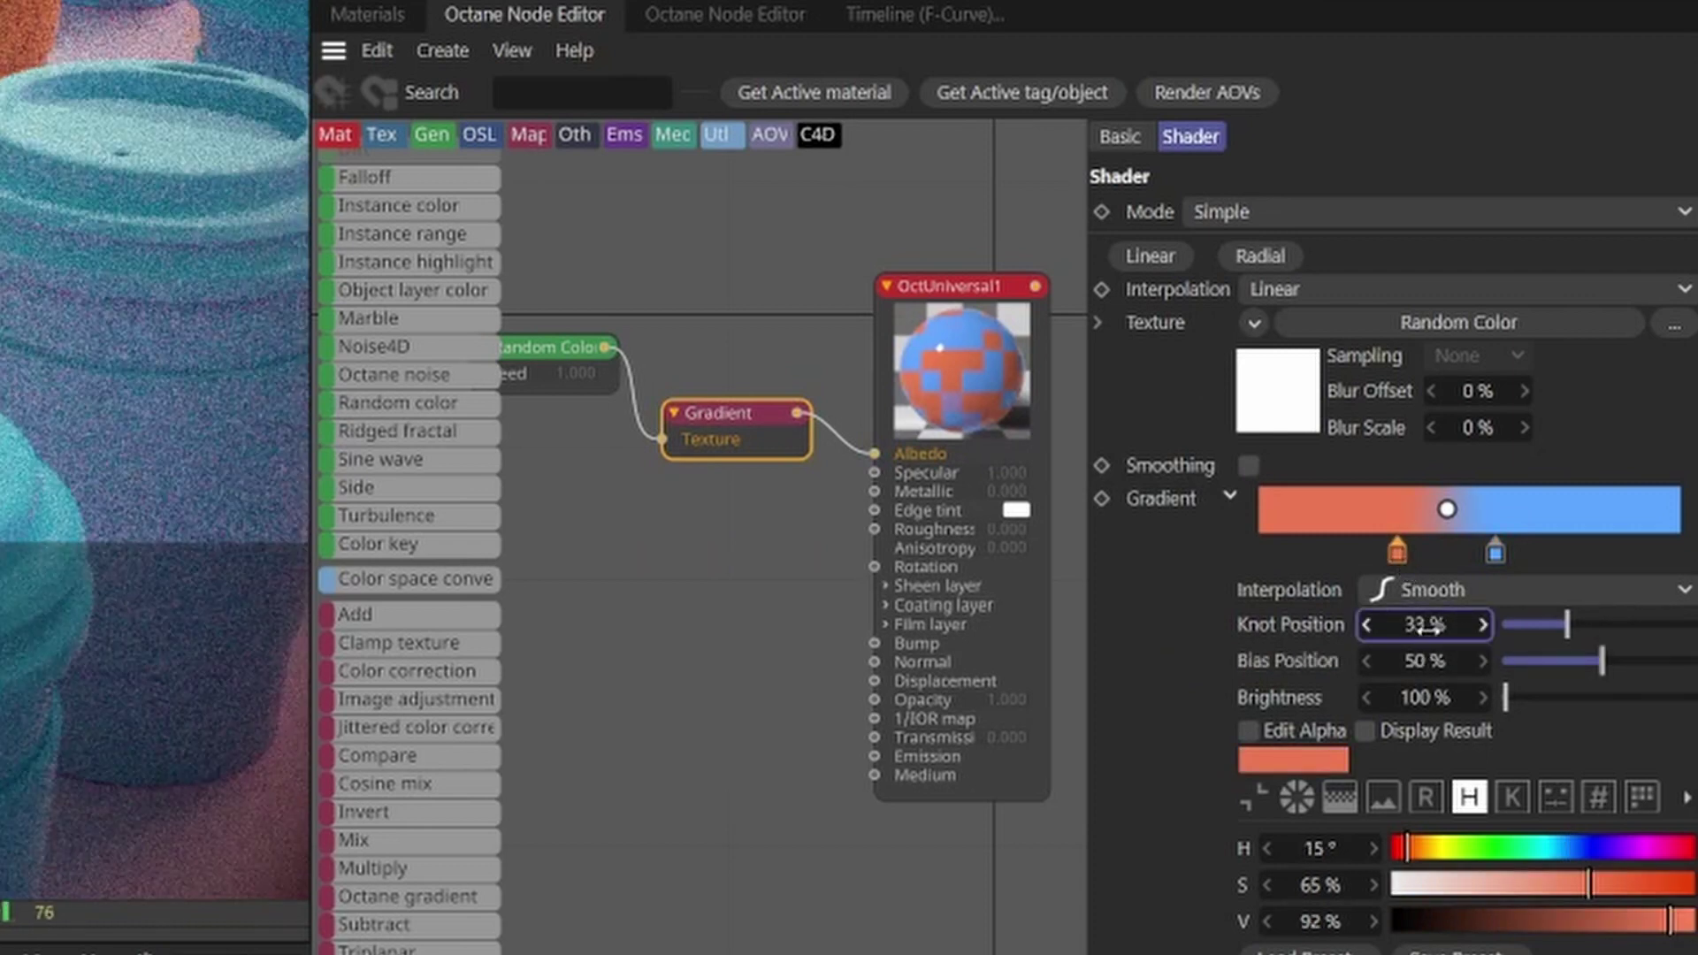
click(1495, 552)
double_click(1427, 625)
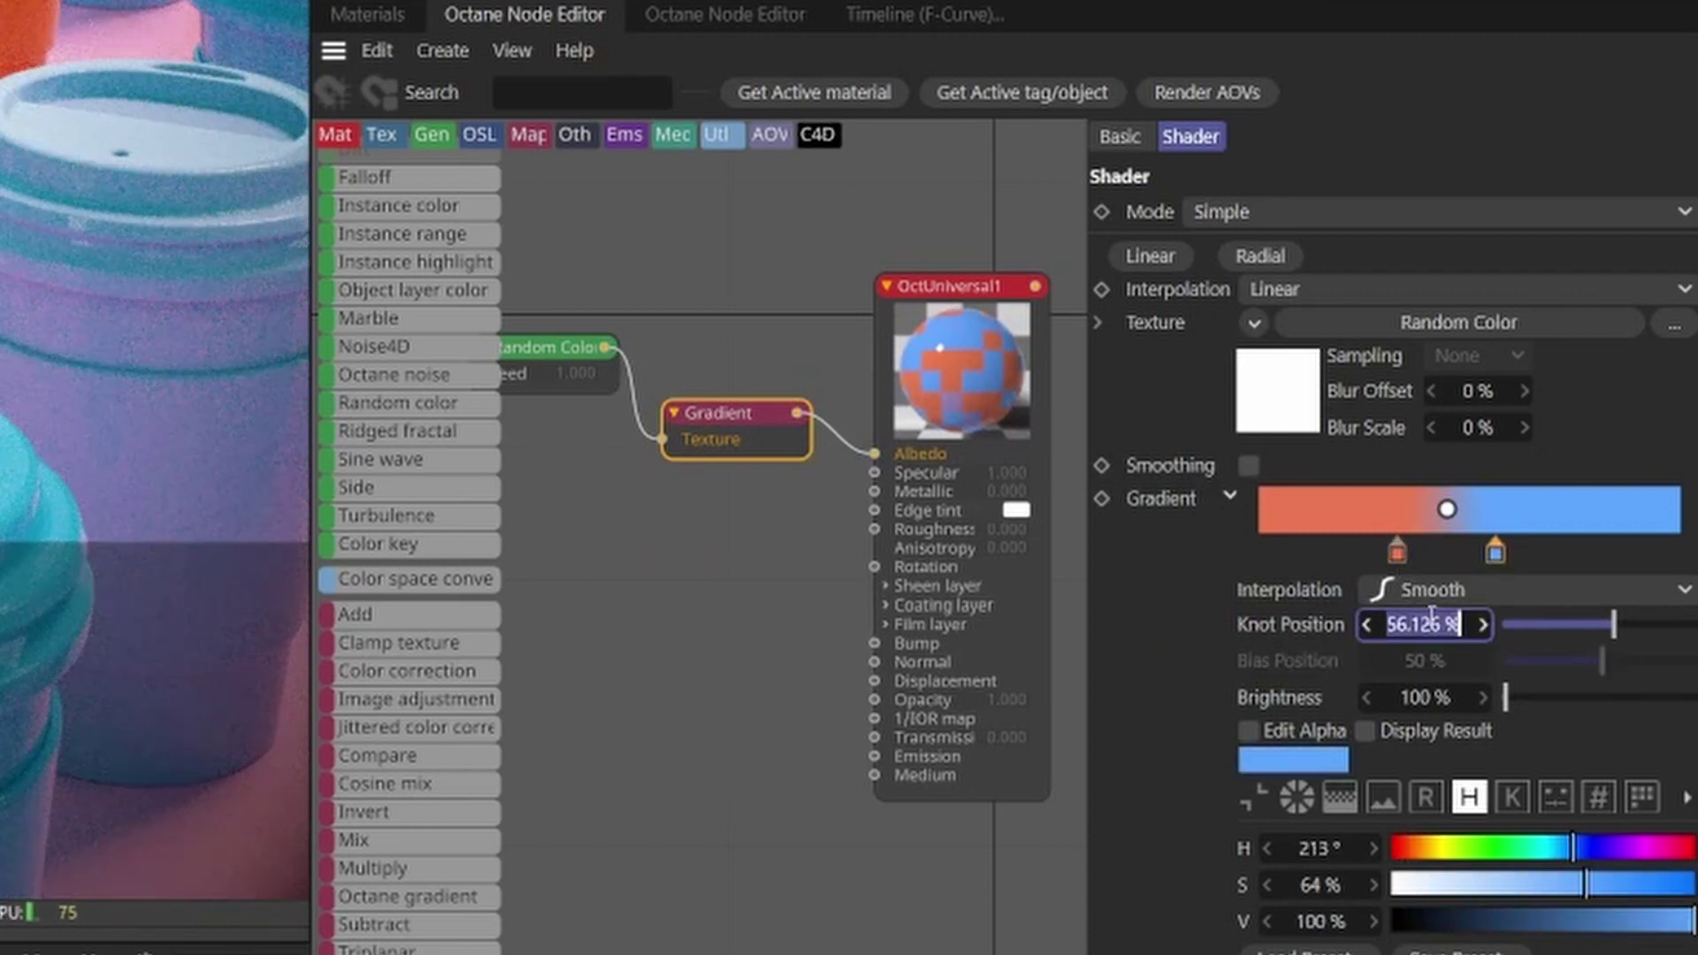
text(66)
key(Return)
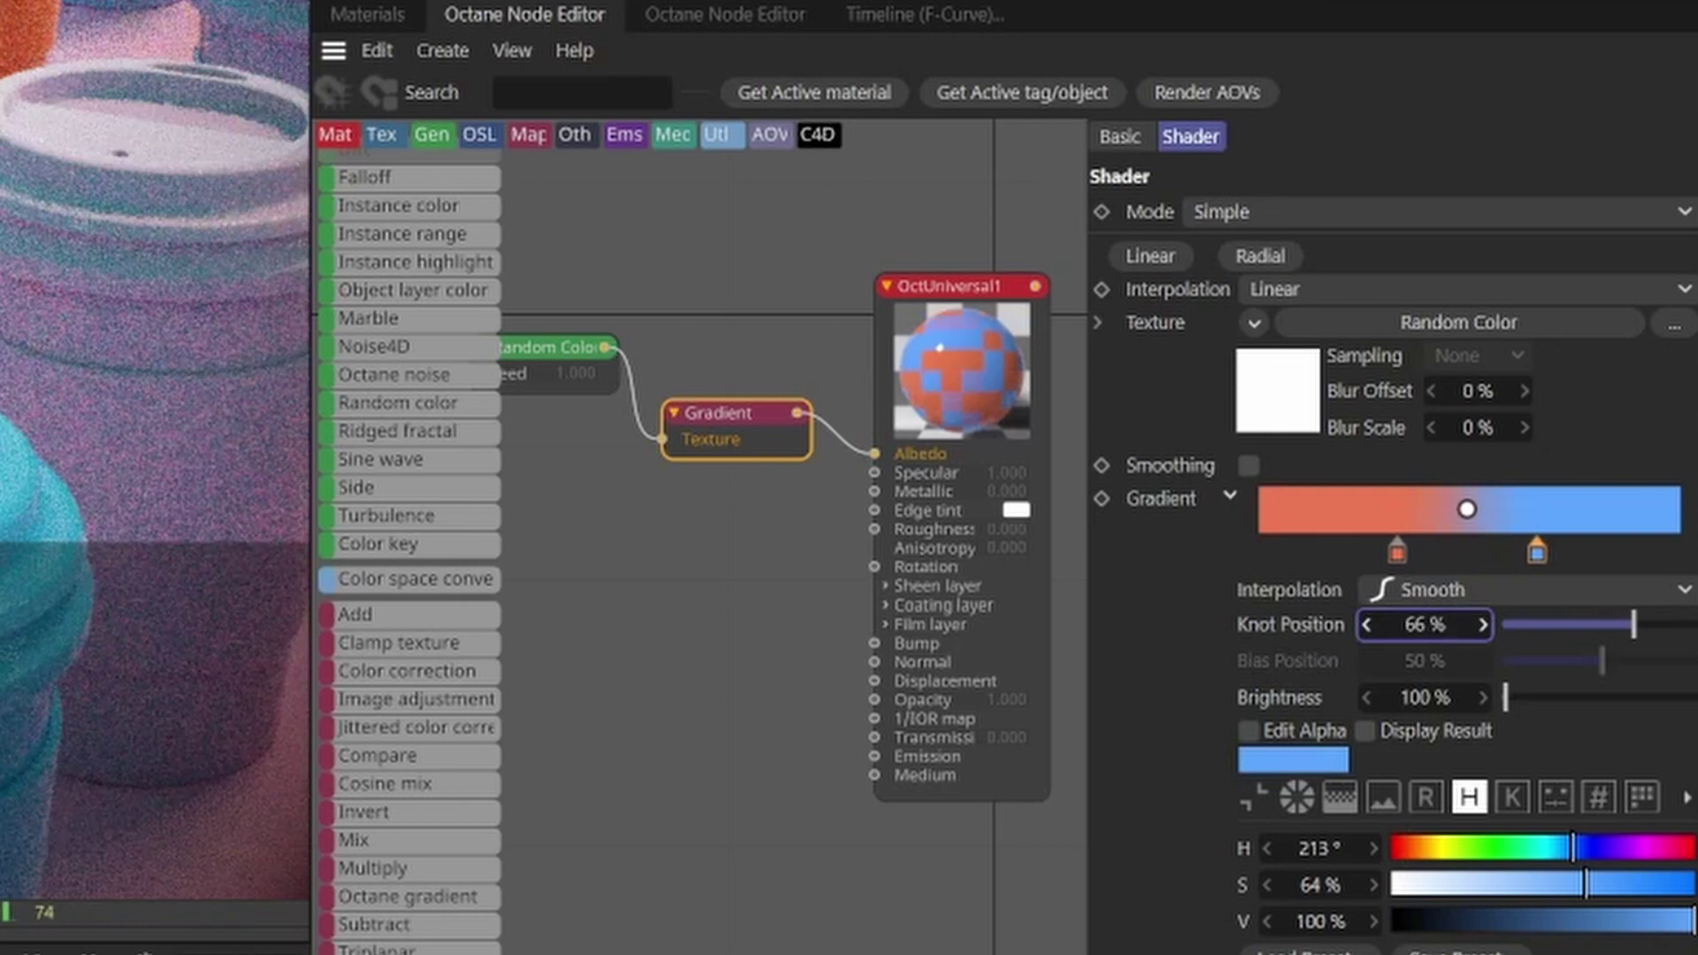
Duplicate the orange gradient knot and set the copy's position to 33.1%.
click(1397, 550)
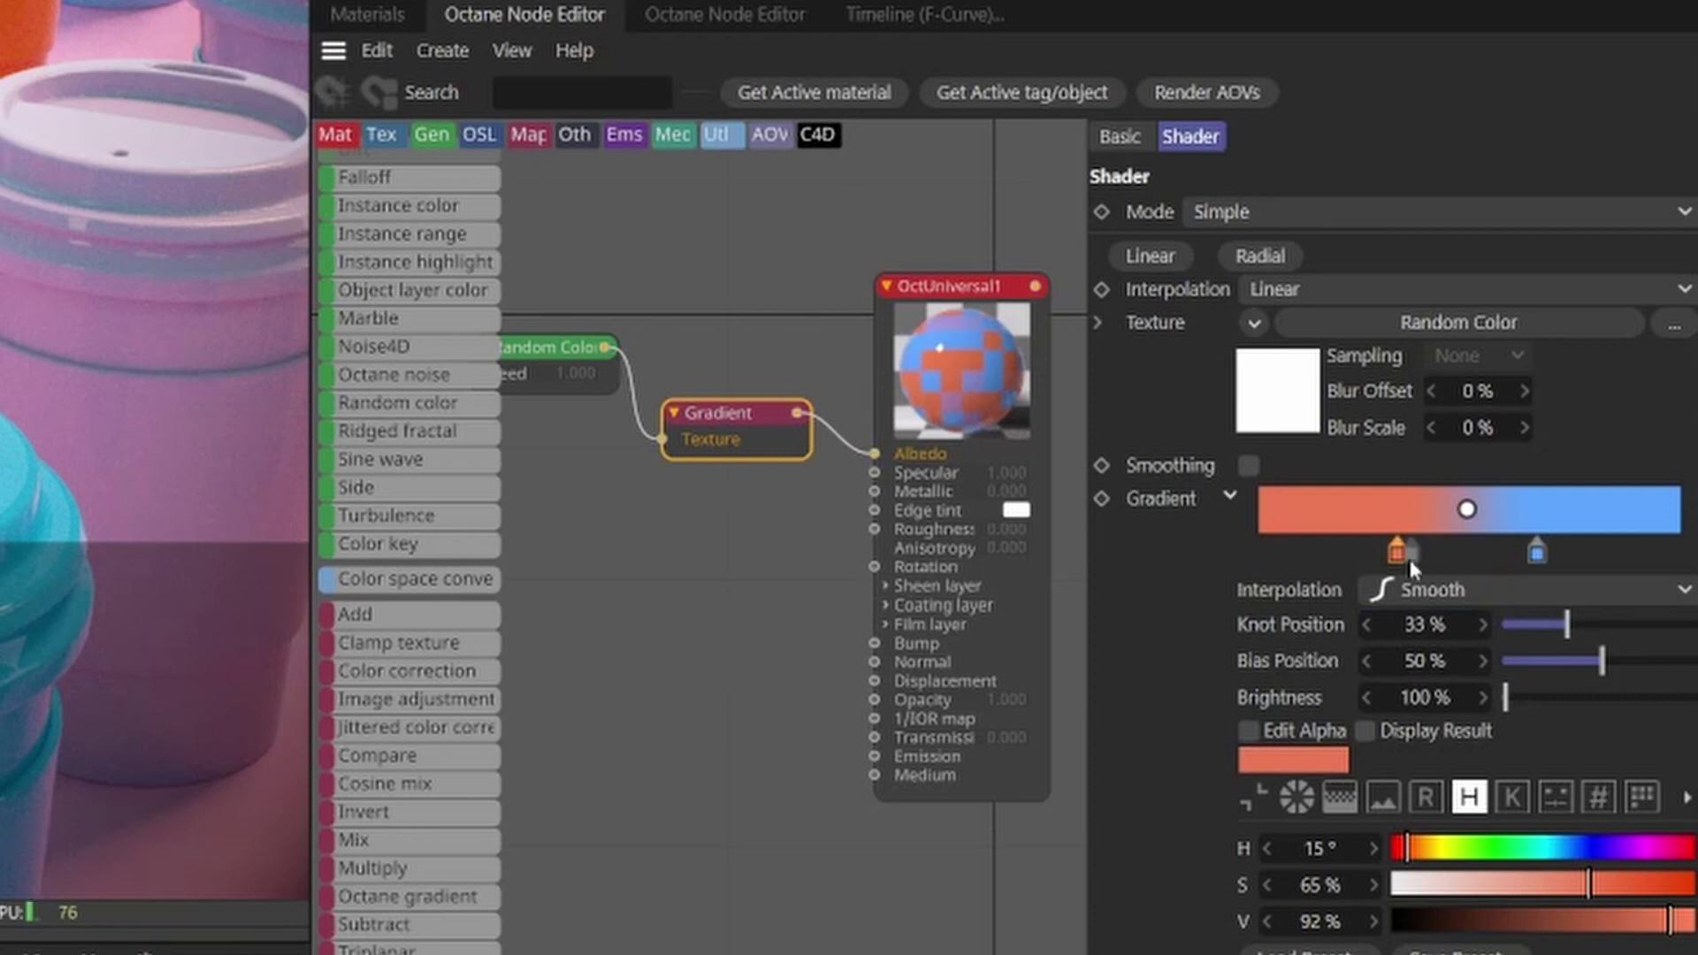
mouse_move(1399, 562)
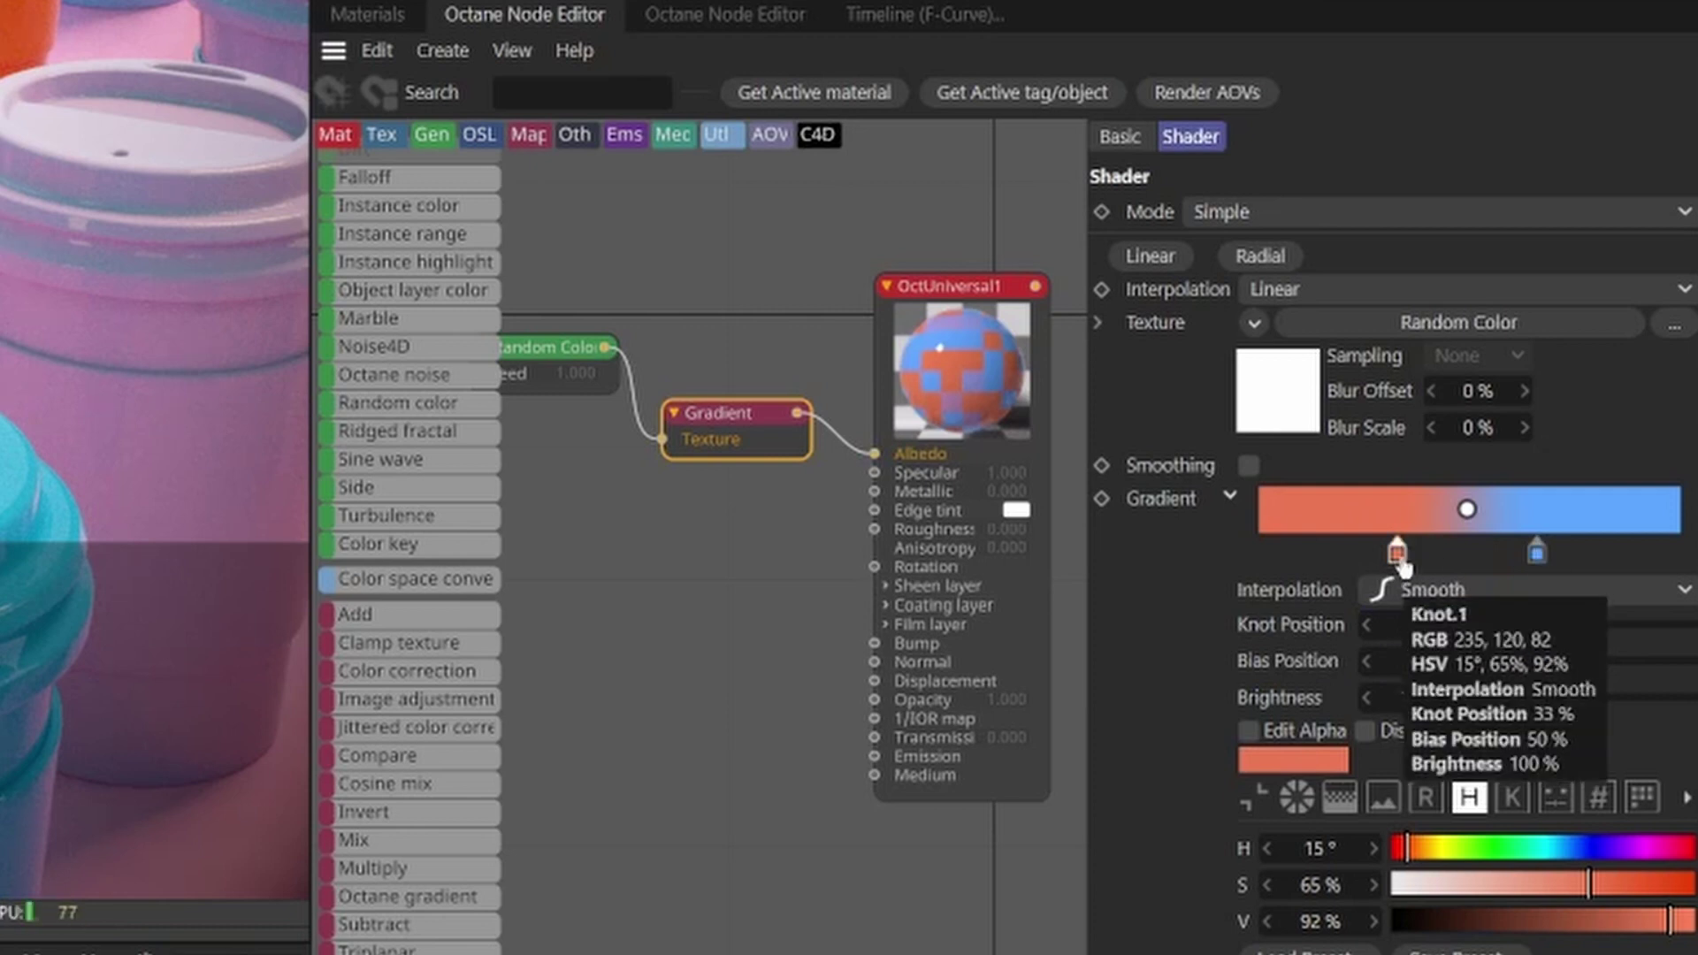
ctrl+drag(1398, 563, 1418, 564)
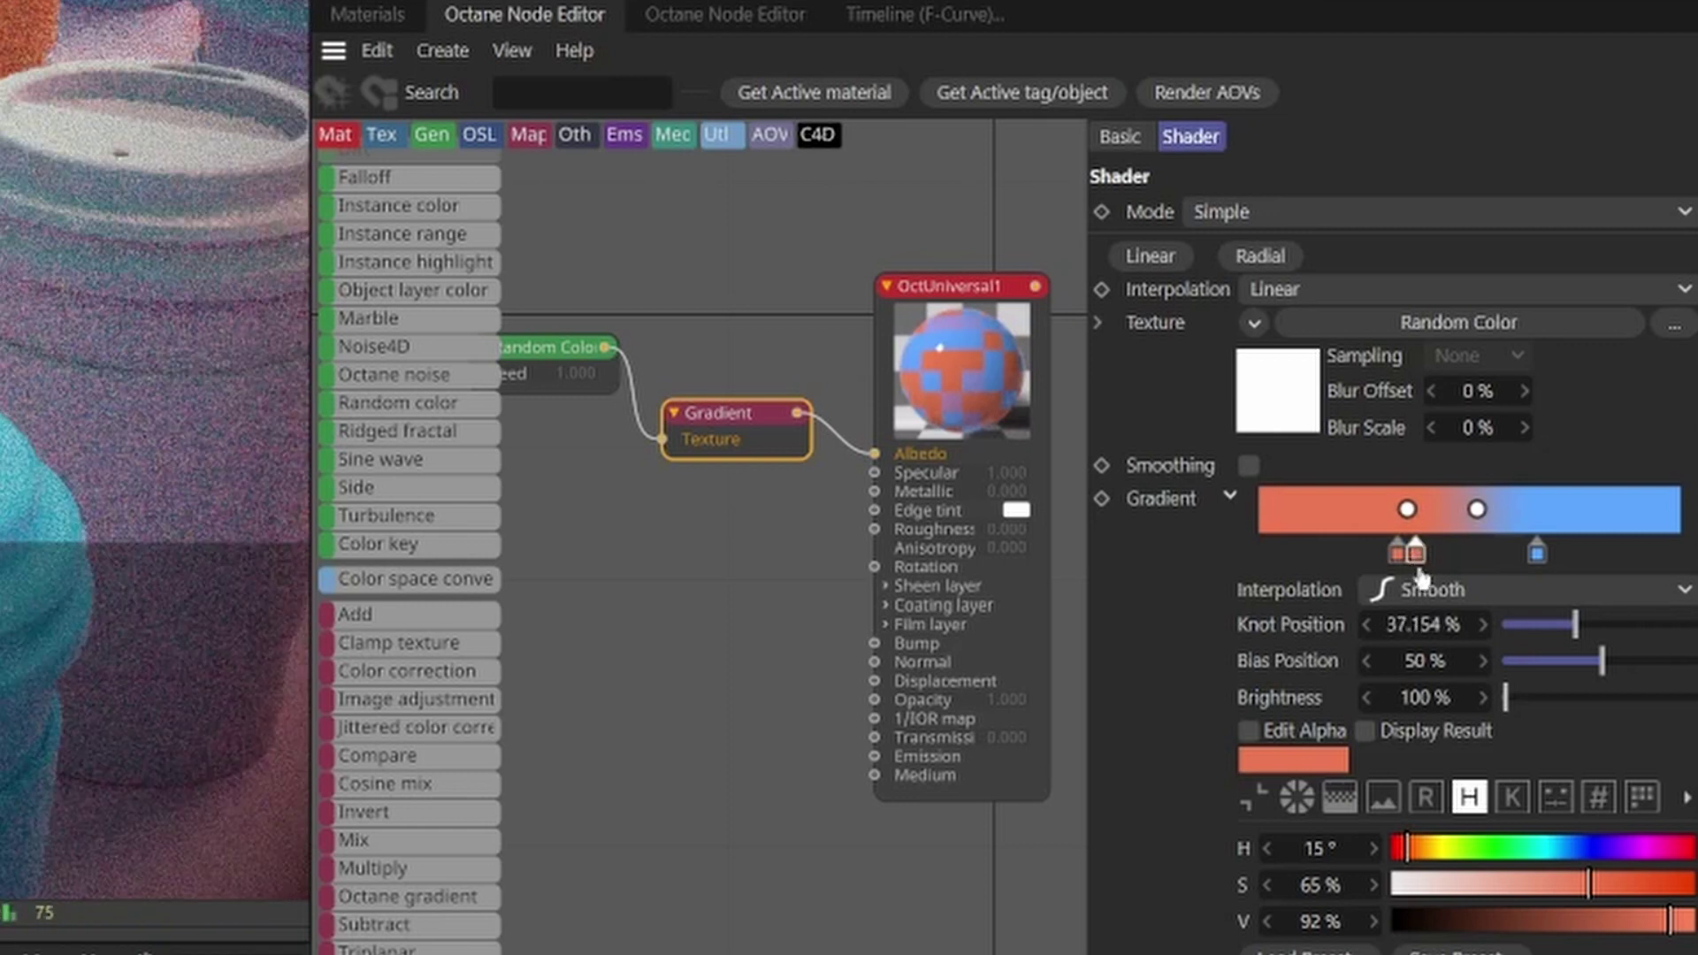
click(1421, 623)
text(33)
key(Return)
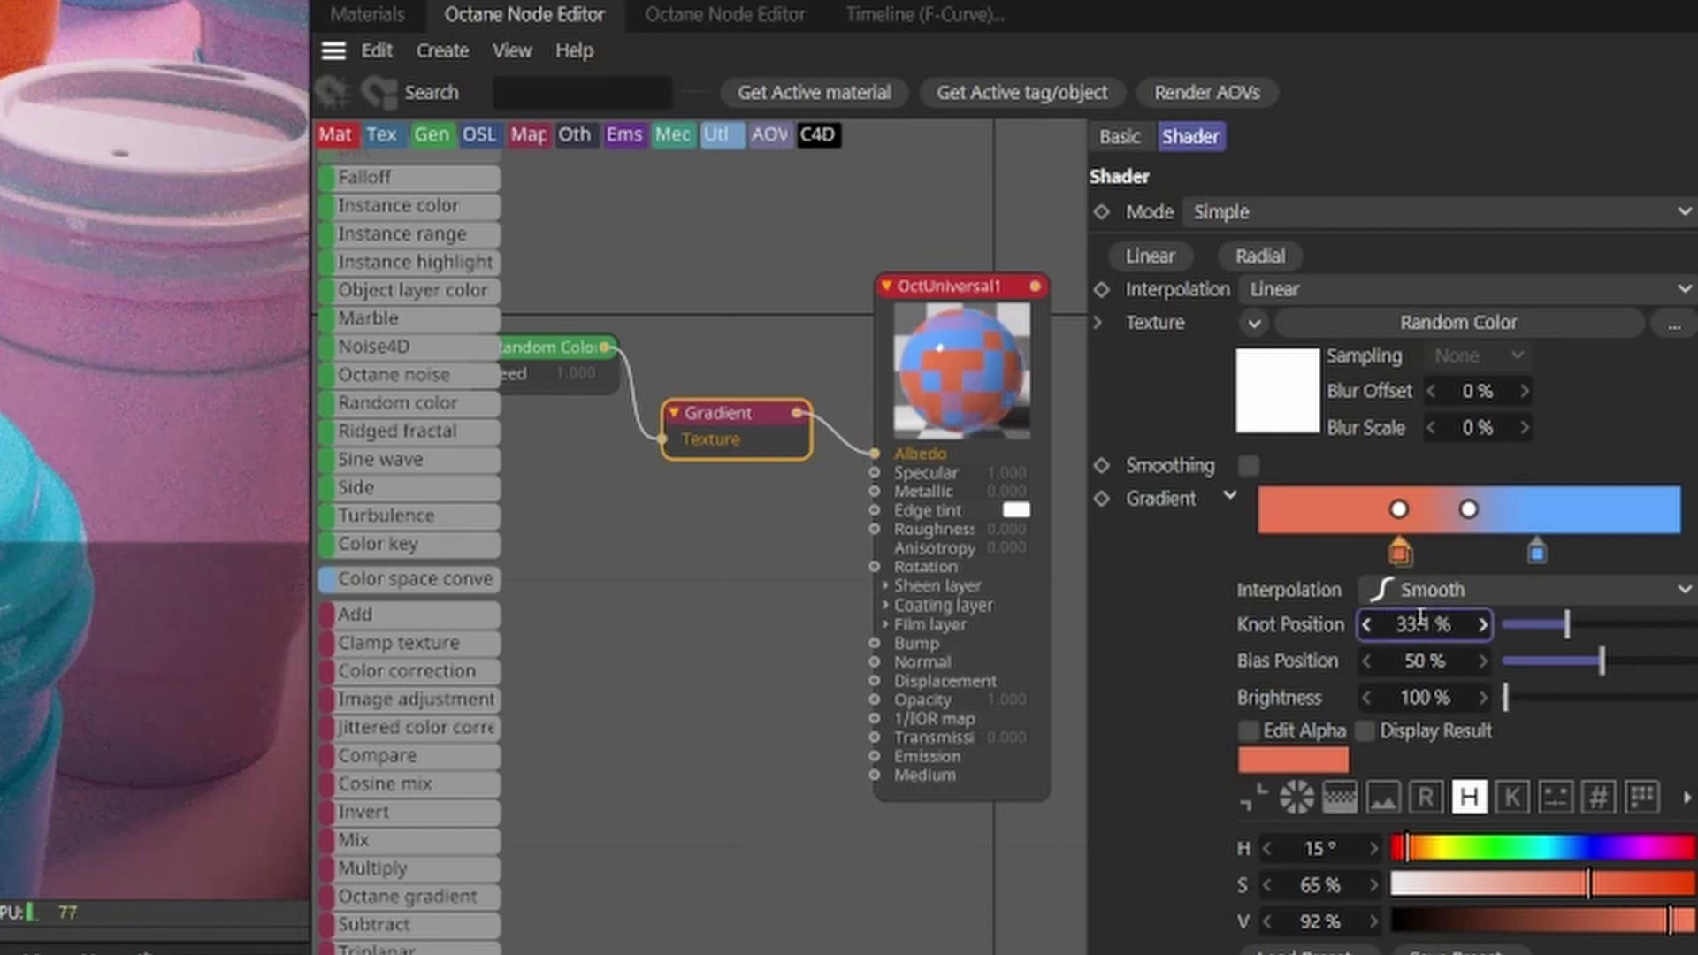
Colour the duplicated knot light green with H 139.664°, S 59% and V 87%.
click(1291, 759)
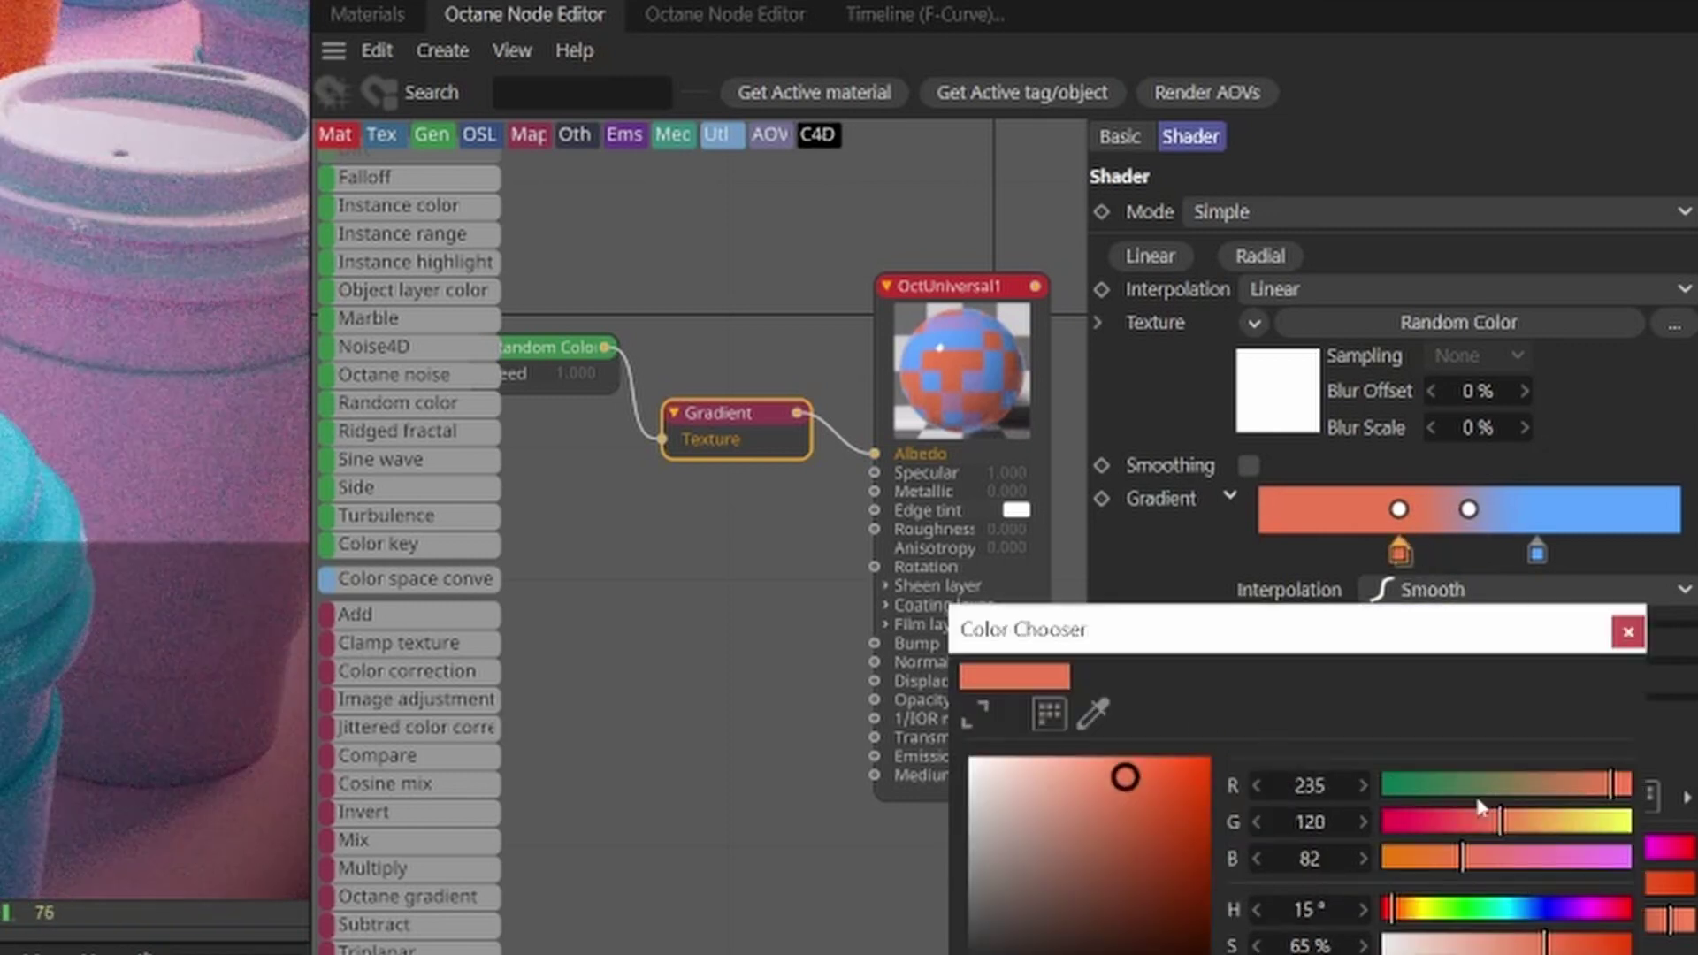
drag(1483, 787, 1412, 786)
drag(1504, 822, 1567, 821)
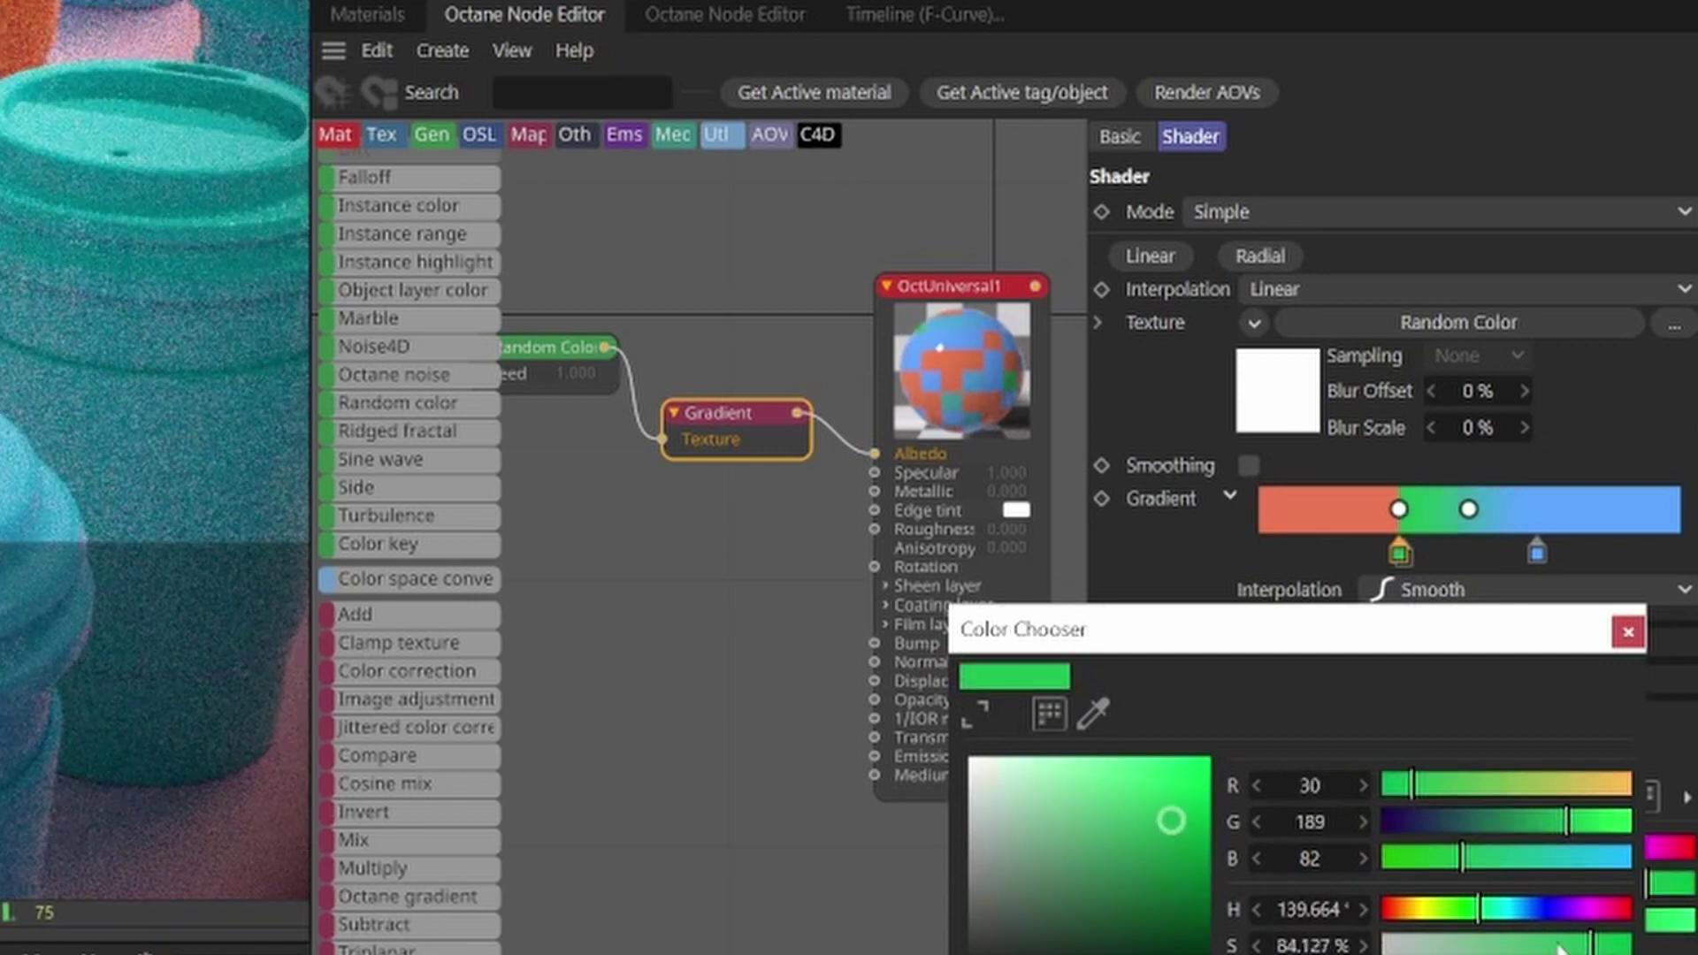
drag(1116, 822, 1111, 786)
click(1627, 632)
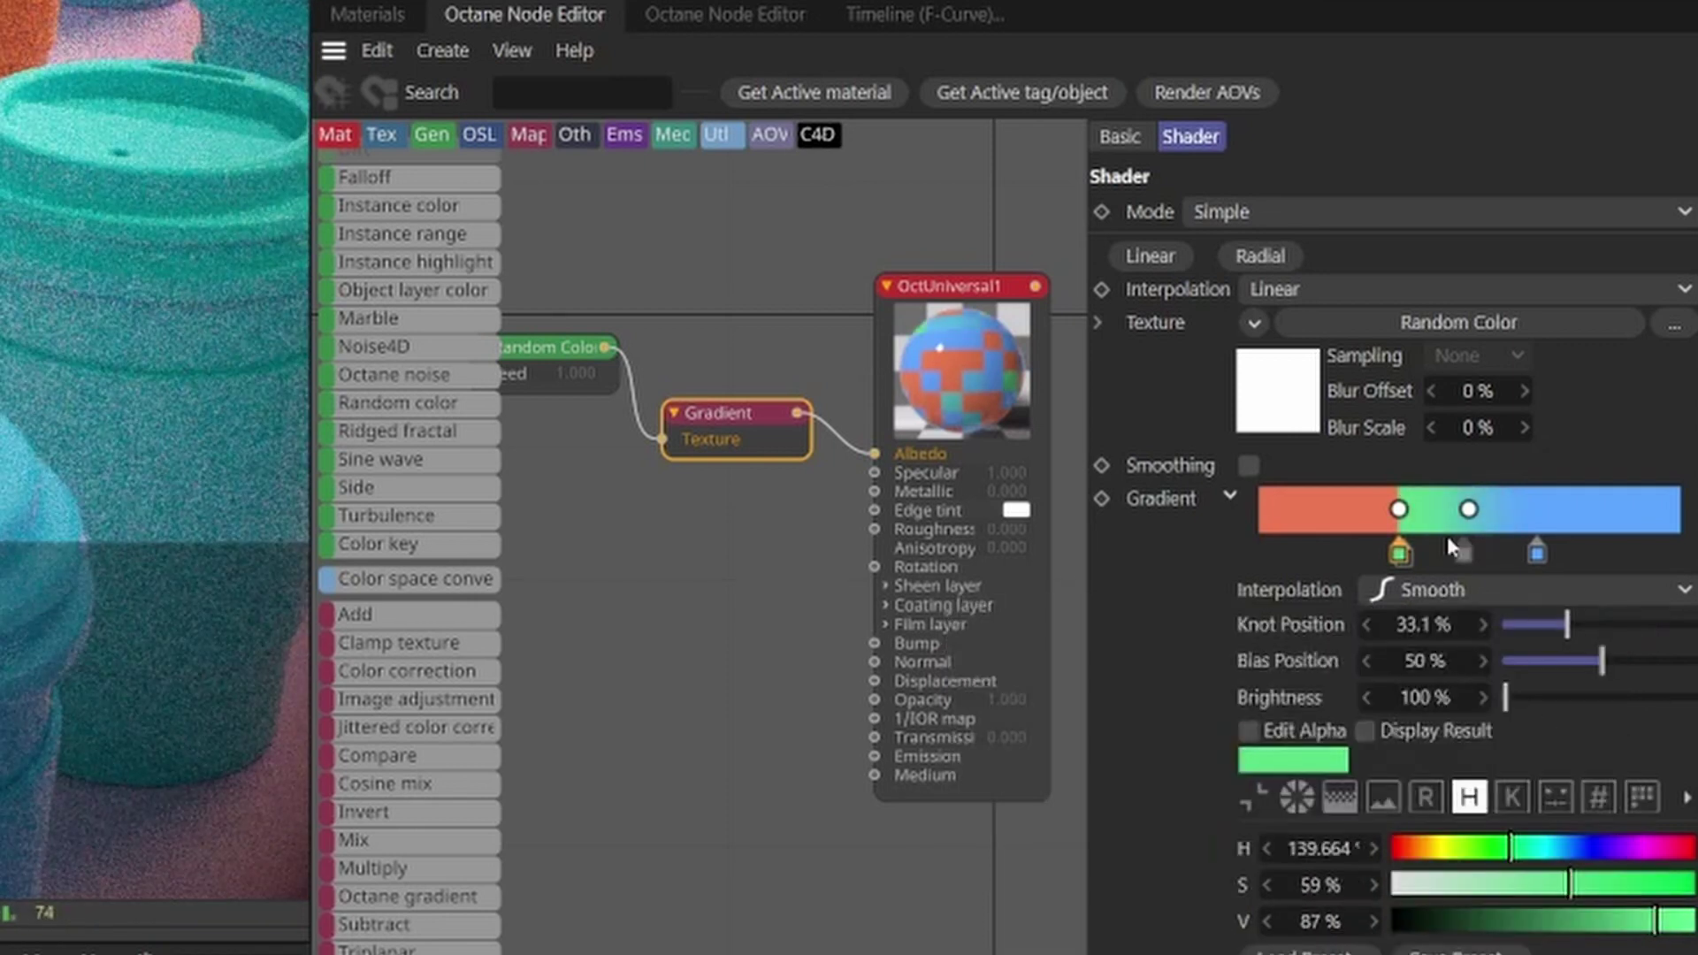
Duplicate the green gradient knot and set the copy's position to 65.9%.
drag(1405, 559, 1497, 571)
double_click(1424, 624)
text(65.9)
key(Return)
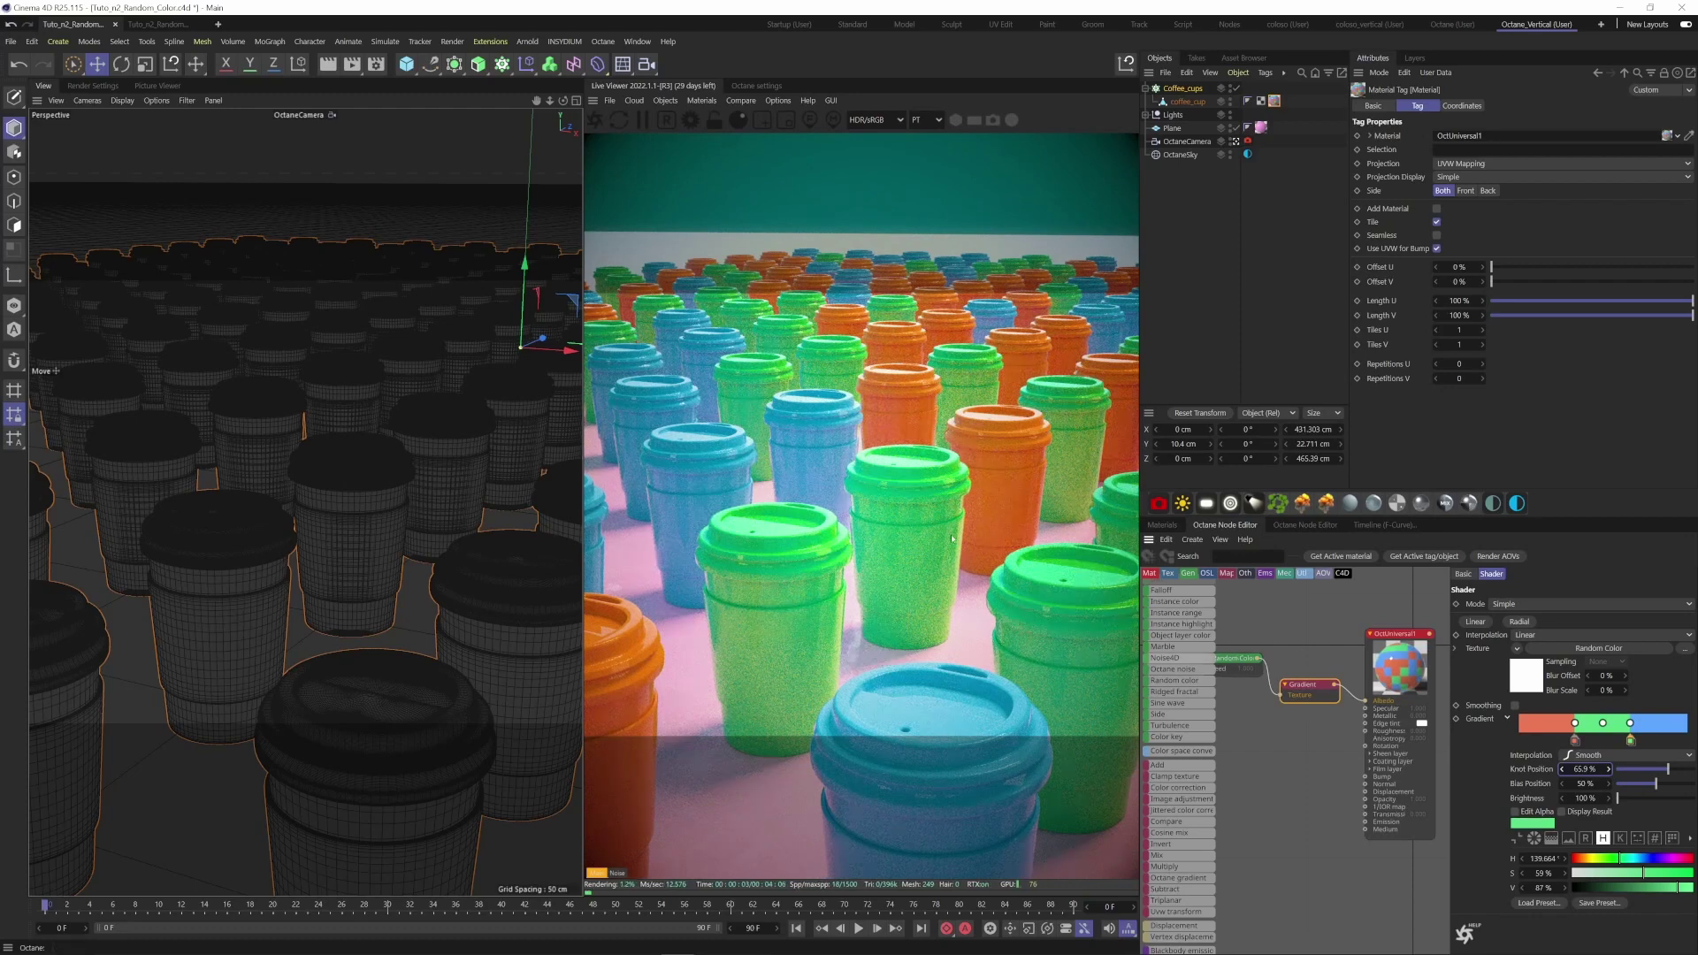
Set the Random Color node's seed to 3 to vary the cups' colour distribution.
click(1241, 656)
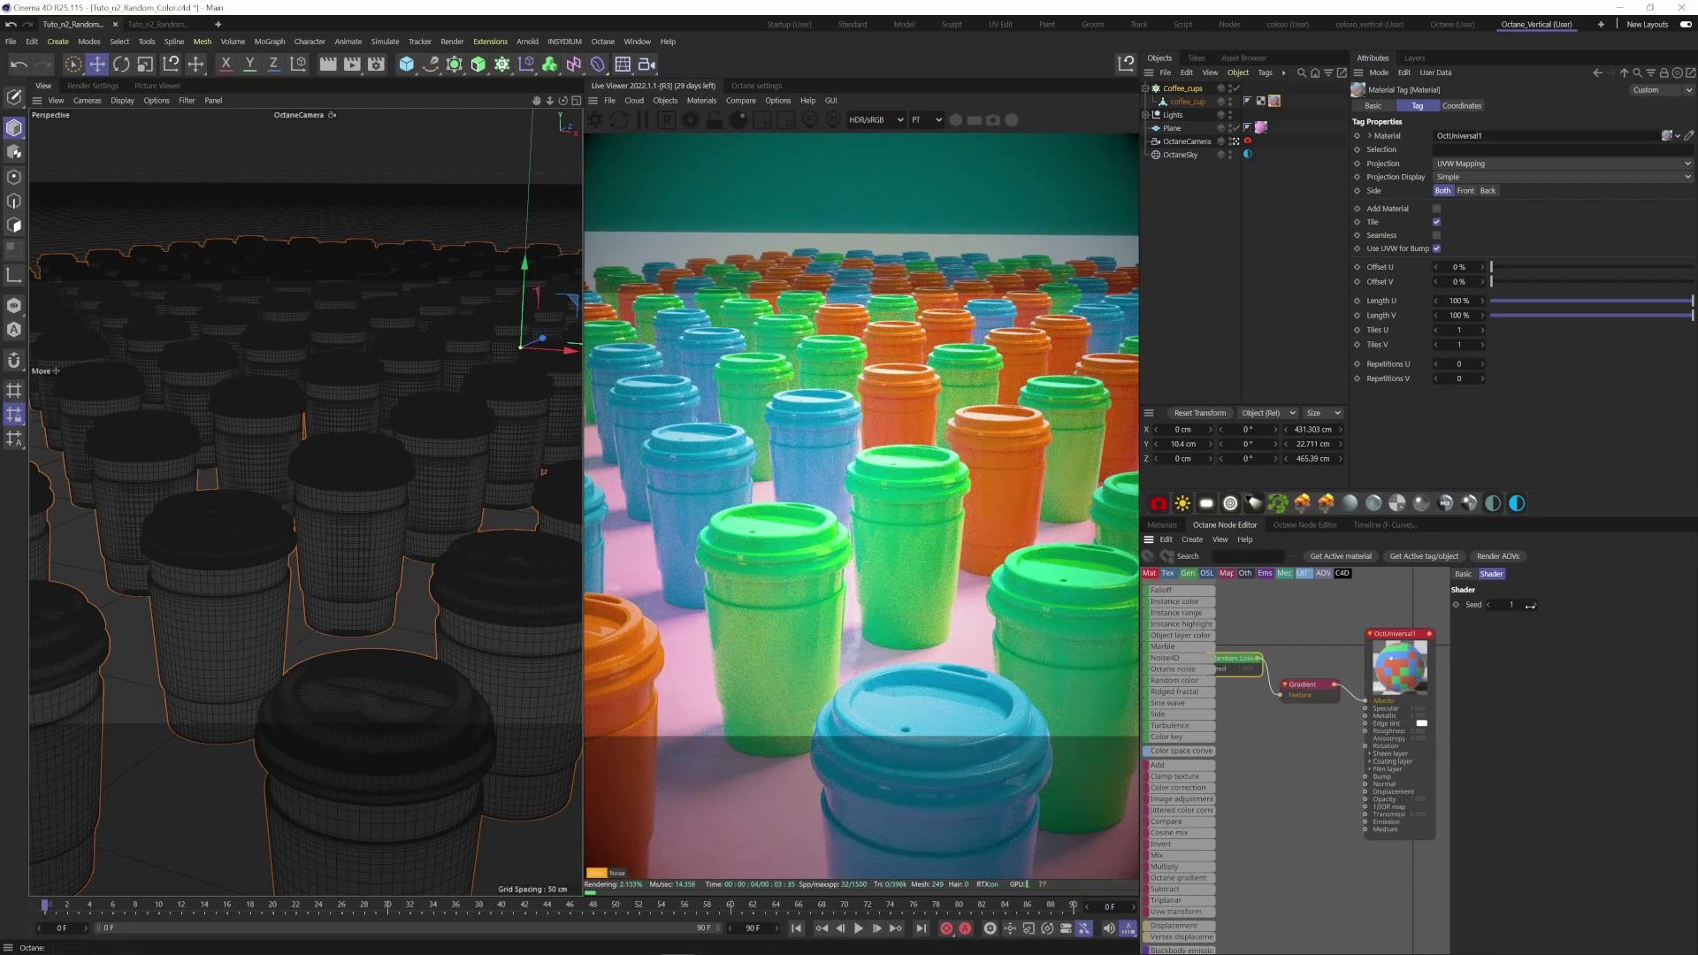
click(1535, 605)
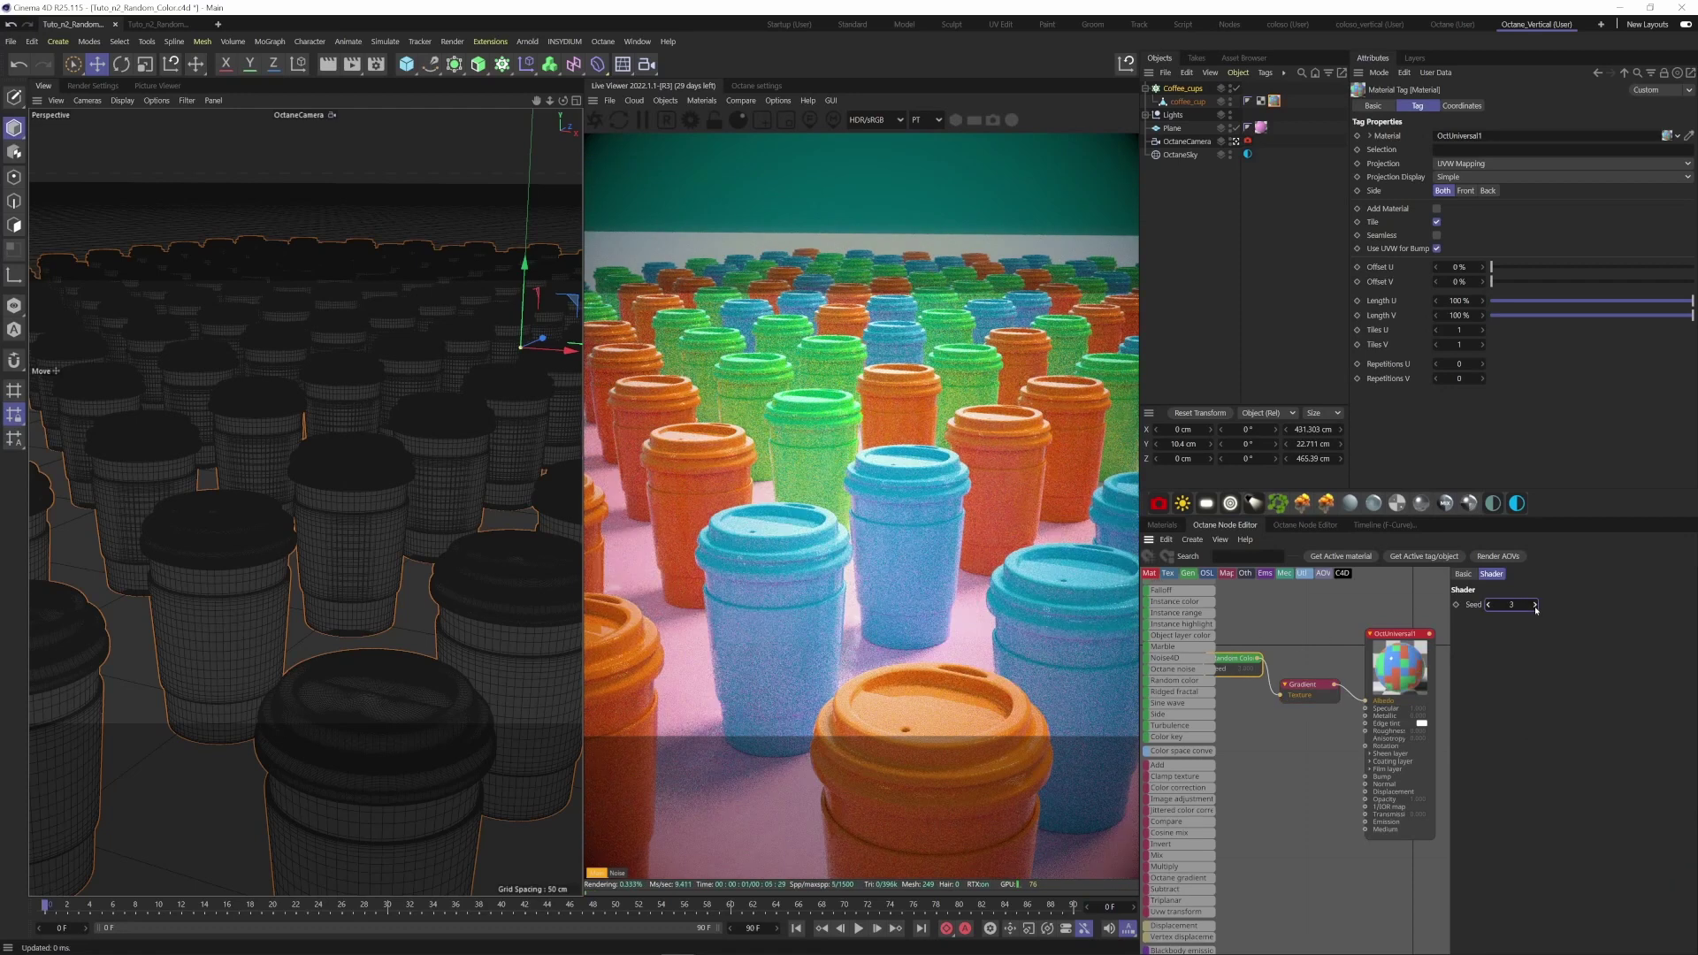
Set the Random Color node's seed to 7 to try other colour distributions across the cups.
click(1536, 605)
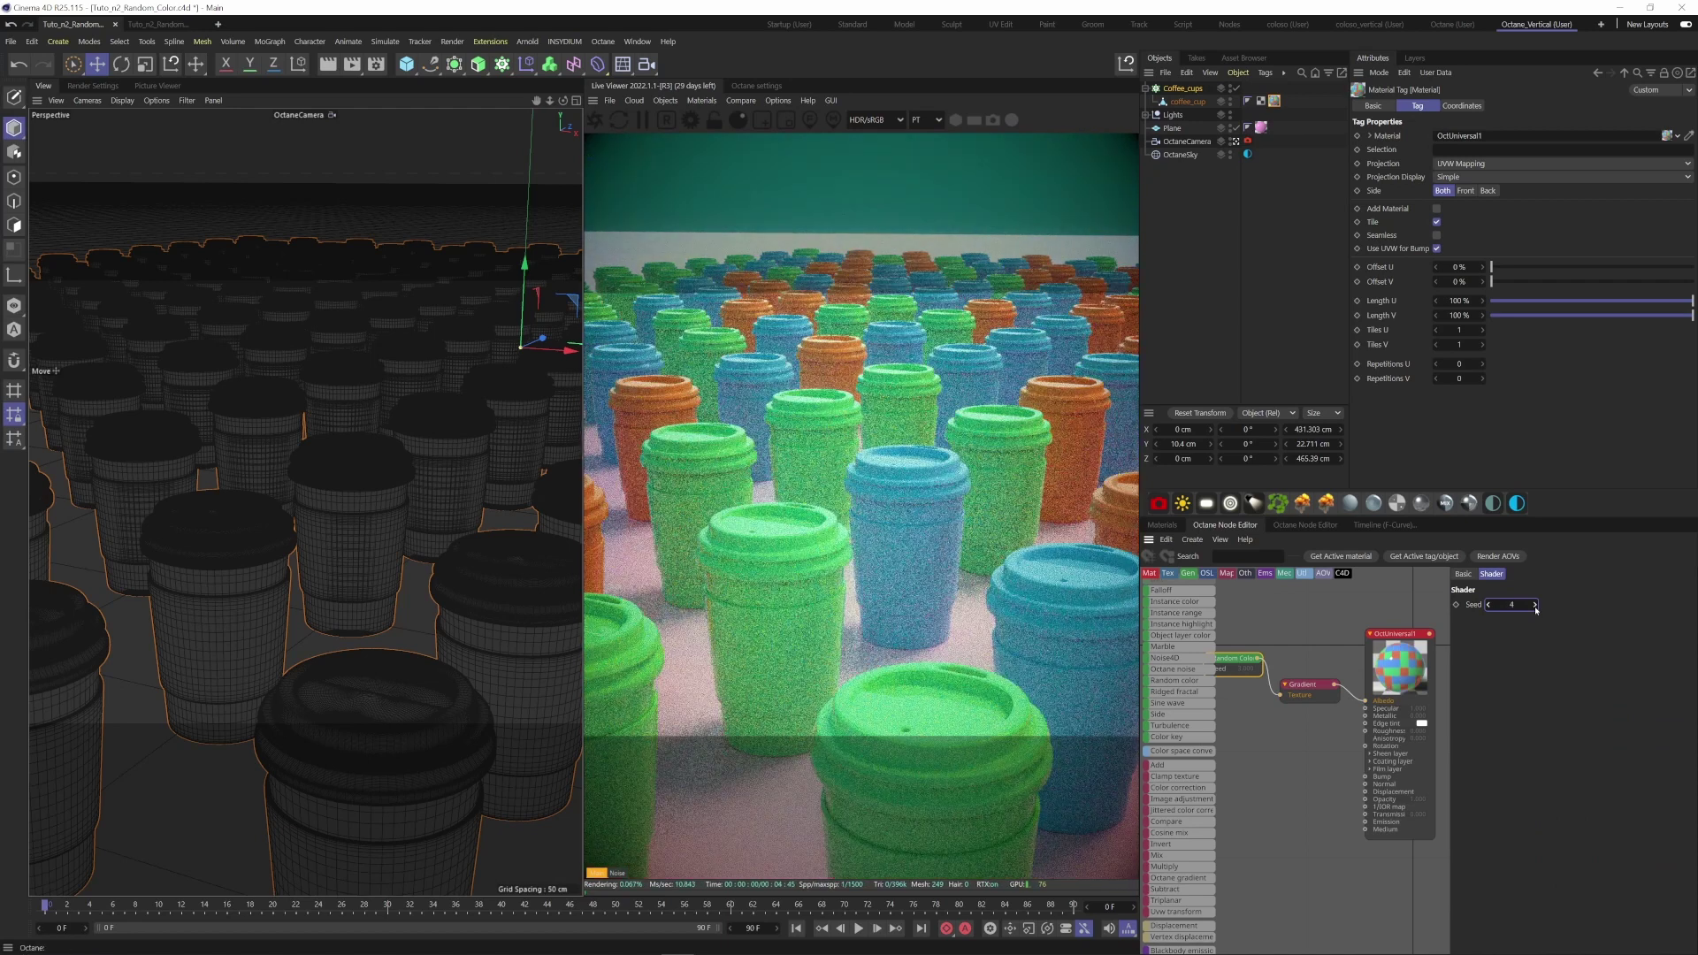
click(1535, 605)
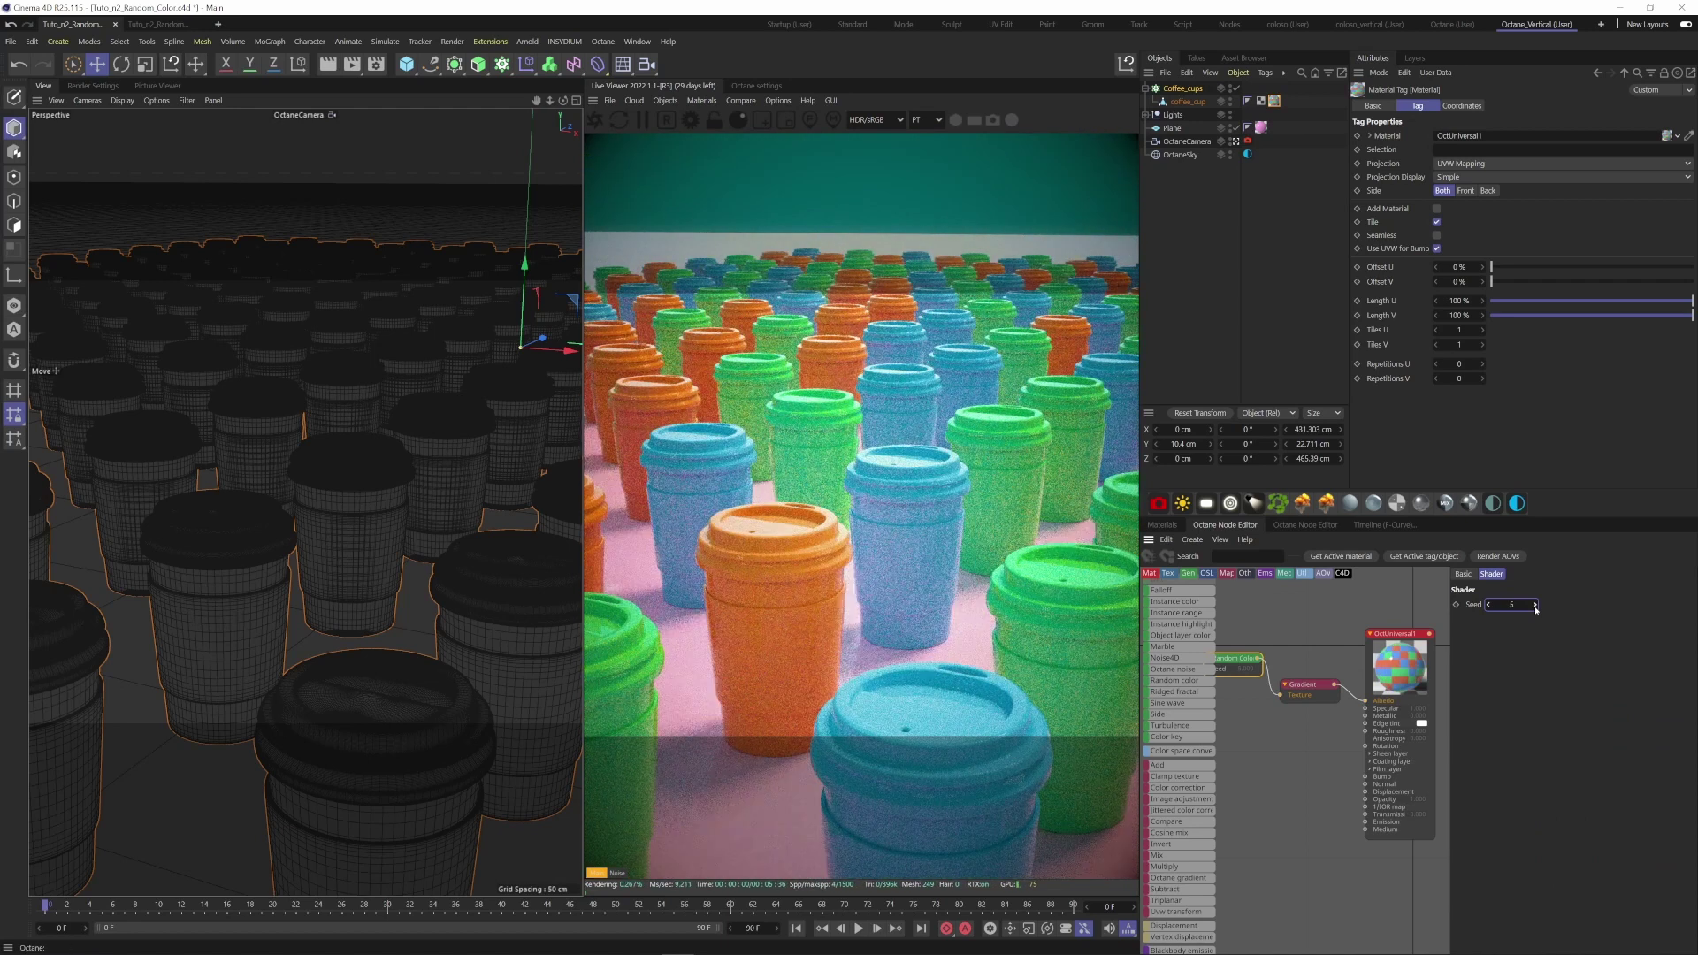
click(1536, 605)
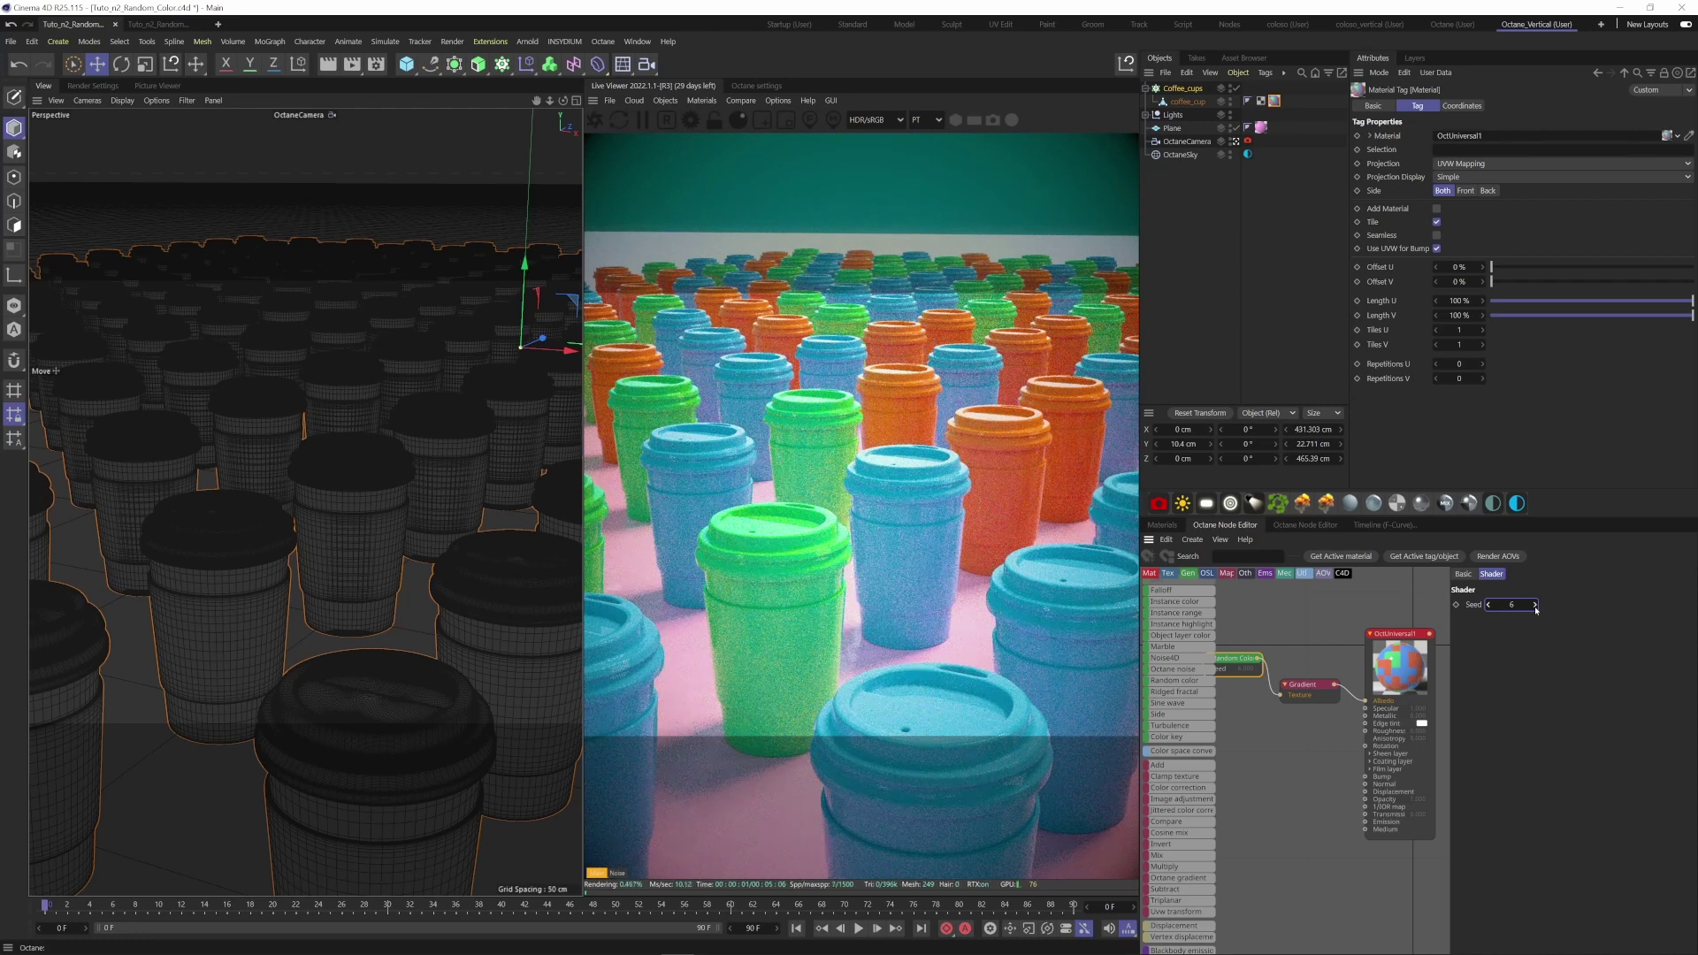
click(1535, 605)
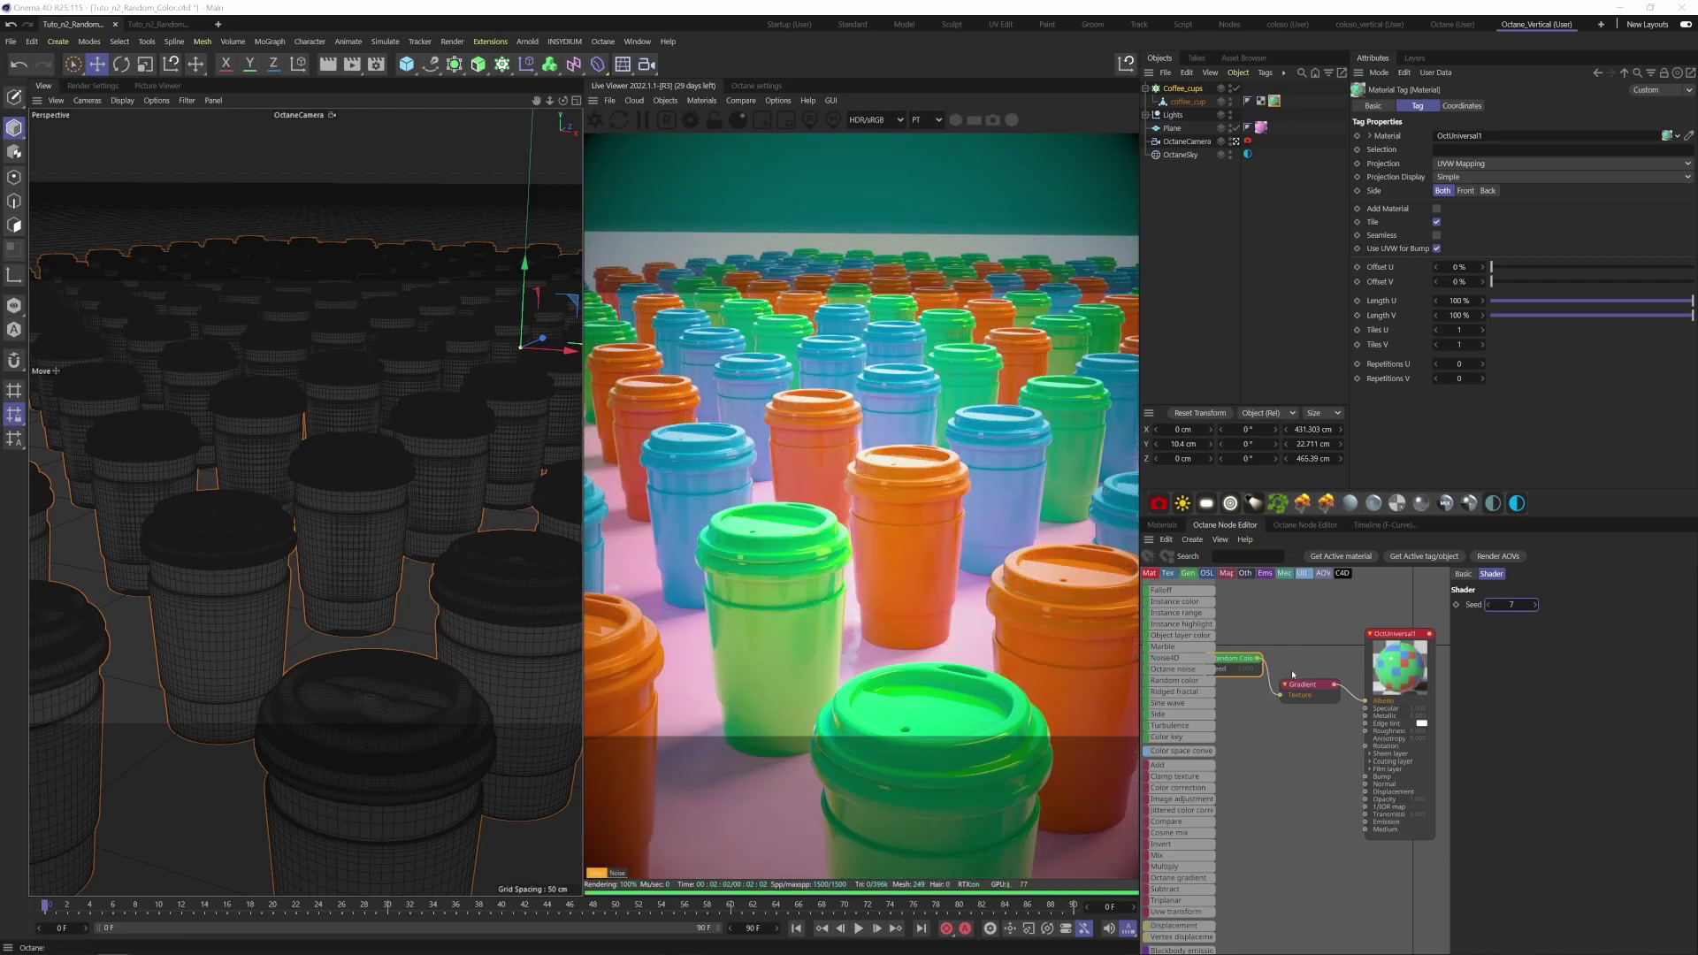
Disconnect the Gradient node from the cup material's Albedo and set the albedo colour to black.
double_click(1349, 697)
click(1388, 665)
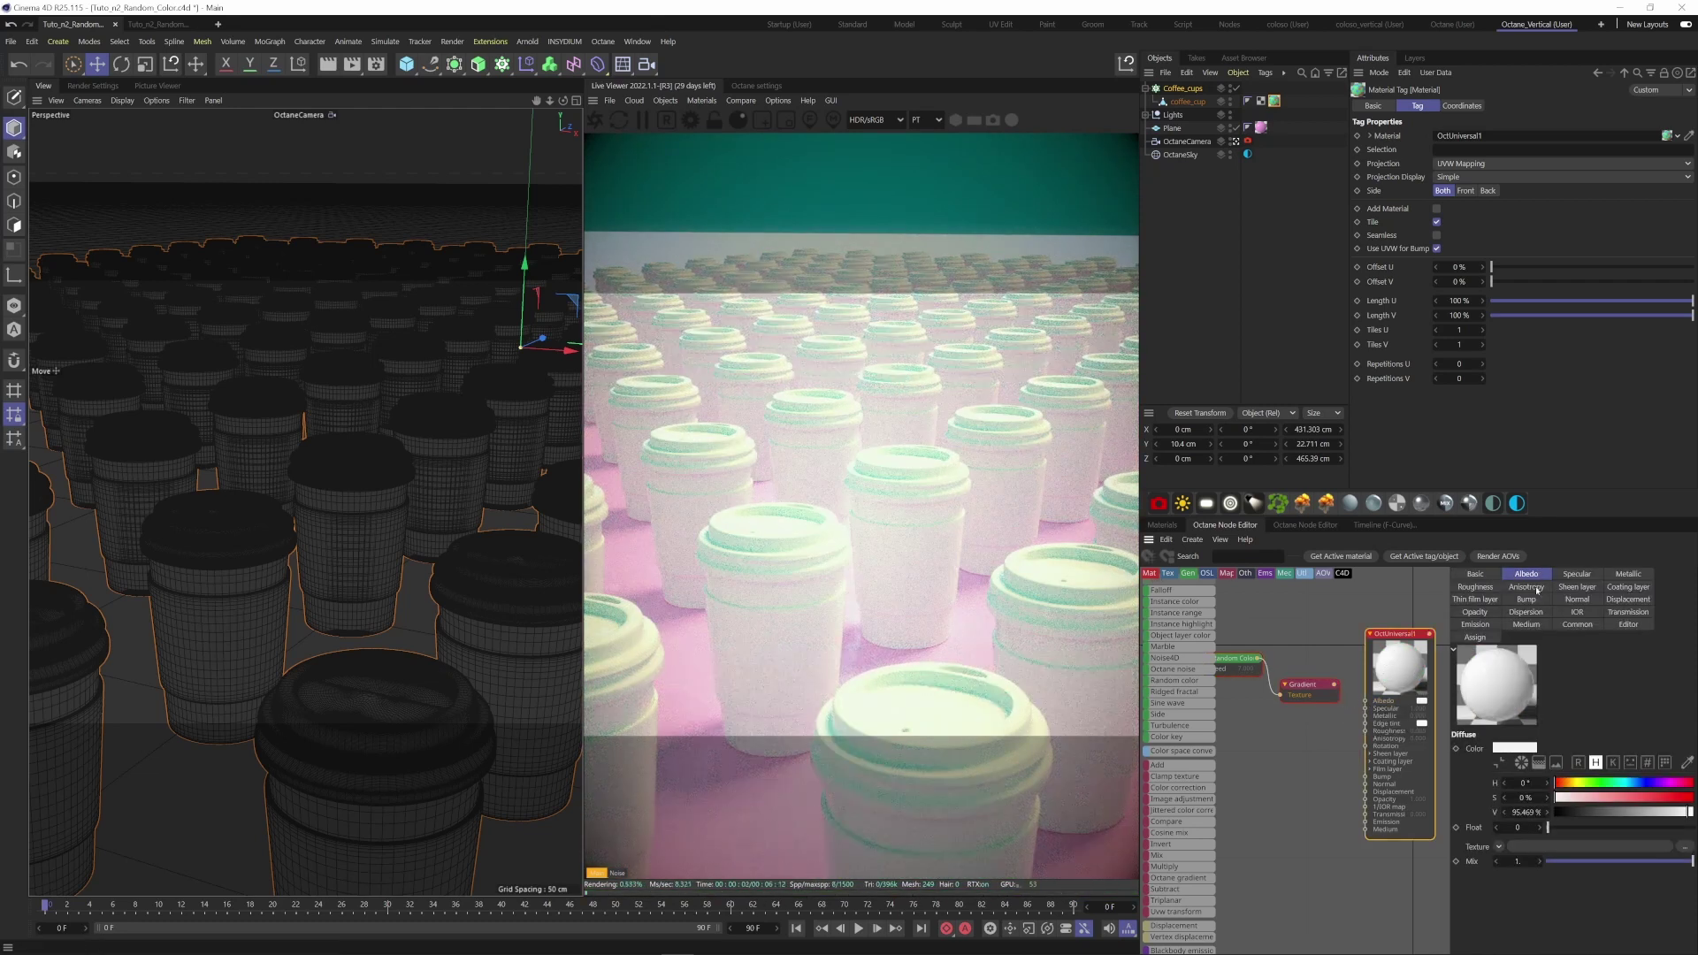
click(1515, 748)
drag(1414, 868, 1385, 910)
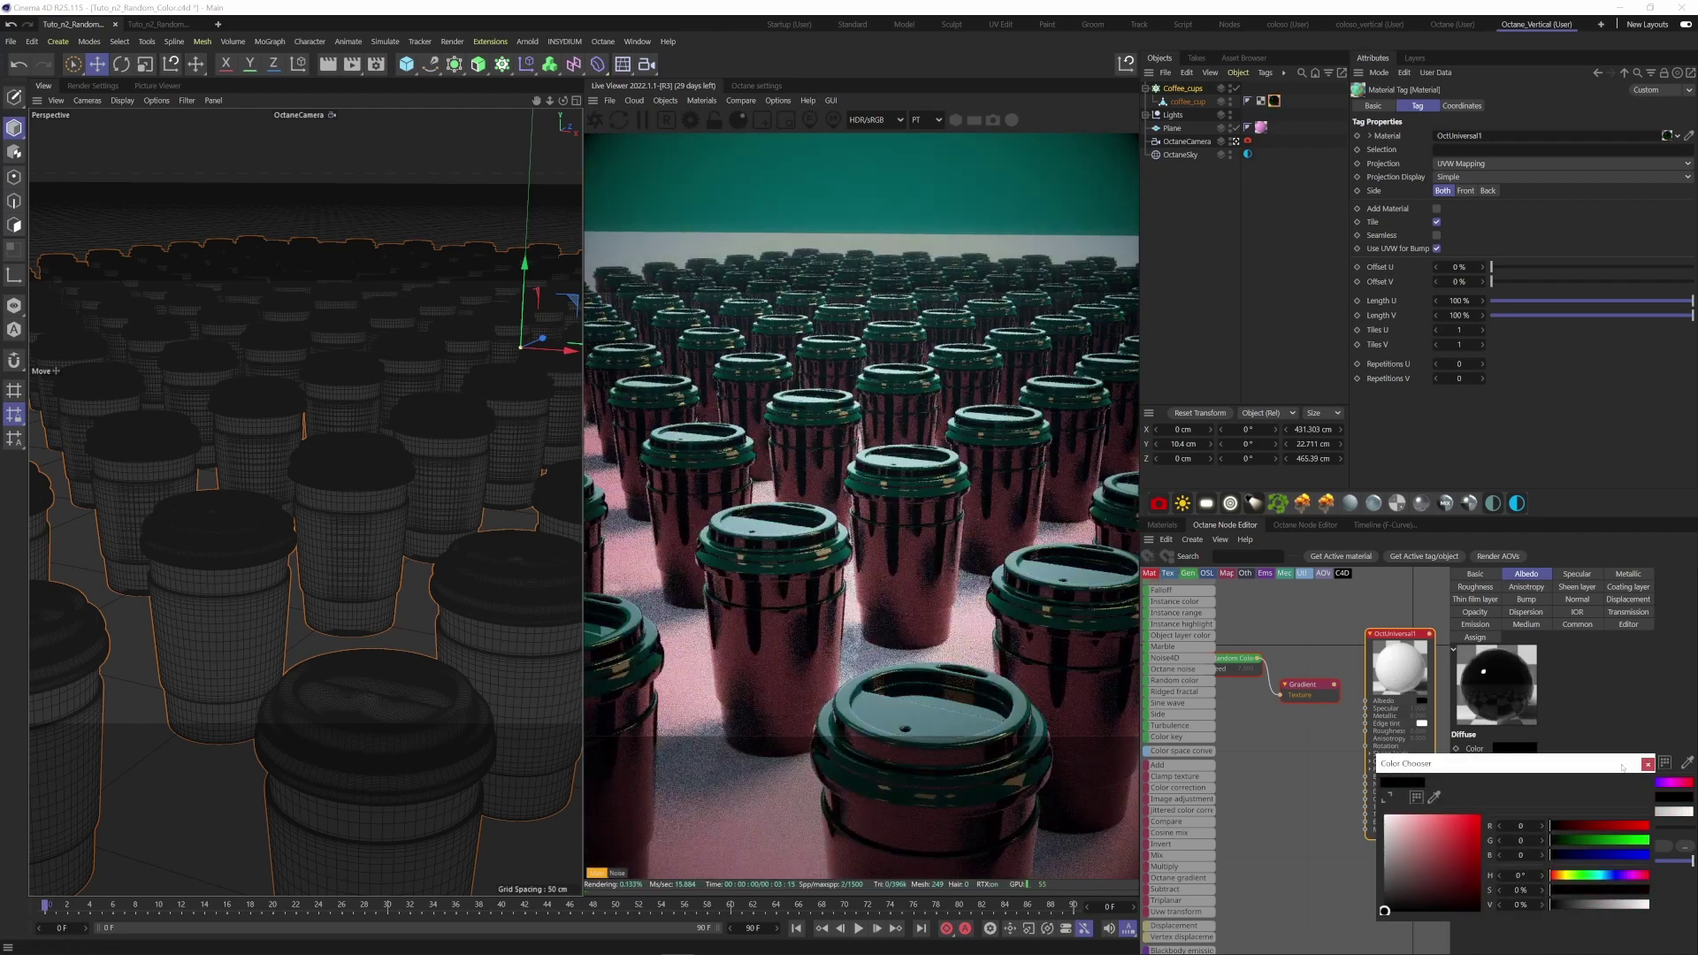
Set the cup material's transmission to Specular with a white colour and connect the Gradient node to Transmission.
click(1612, 611)
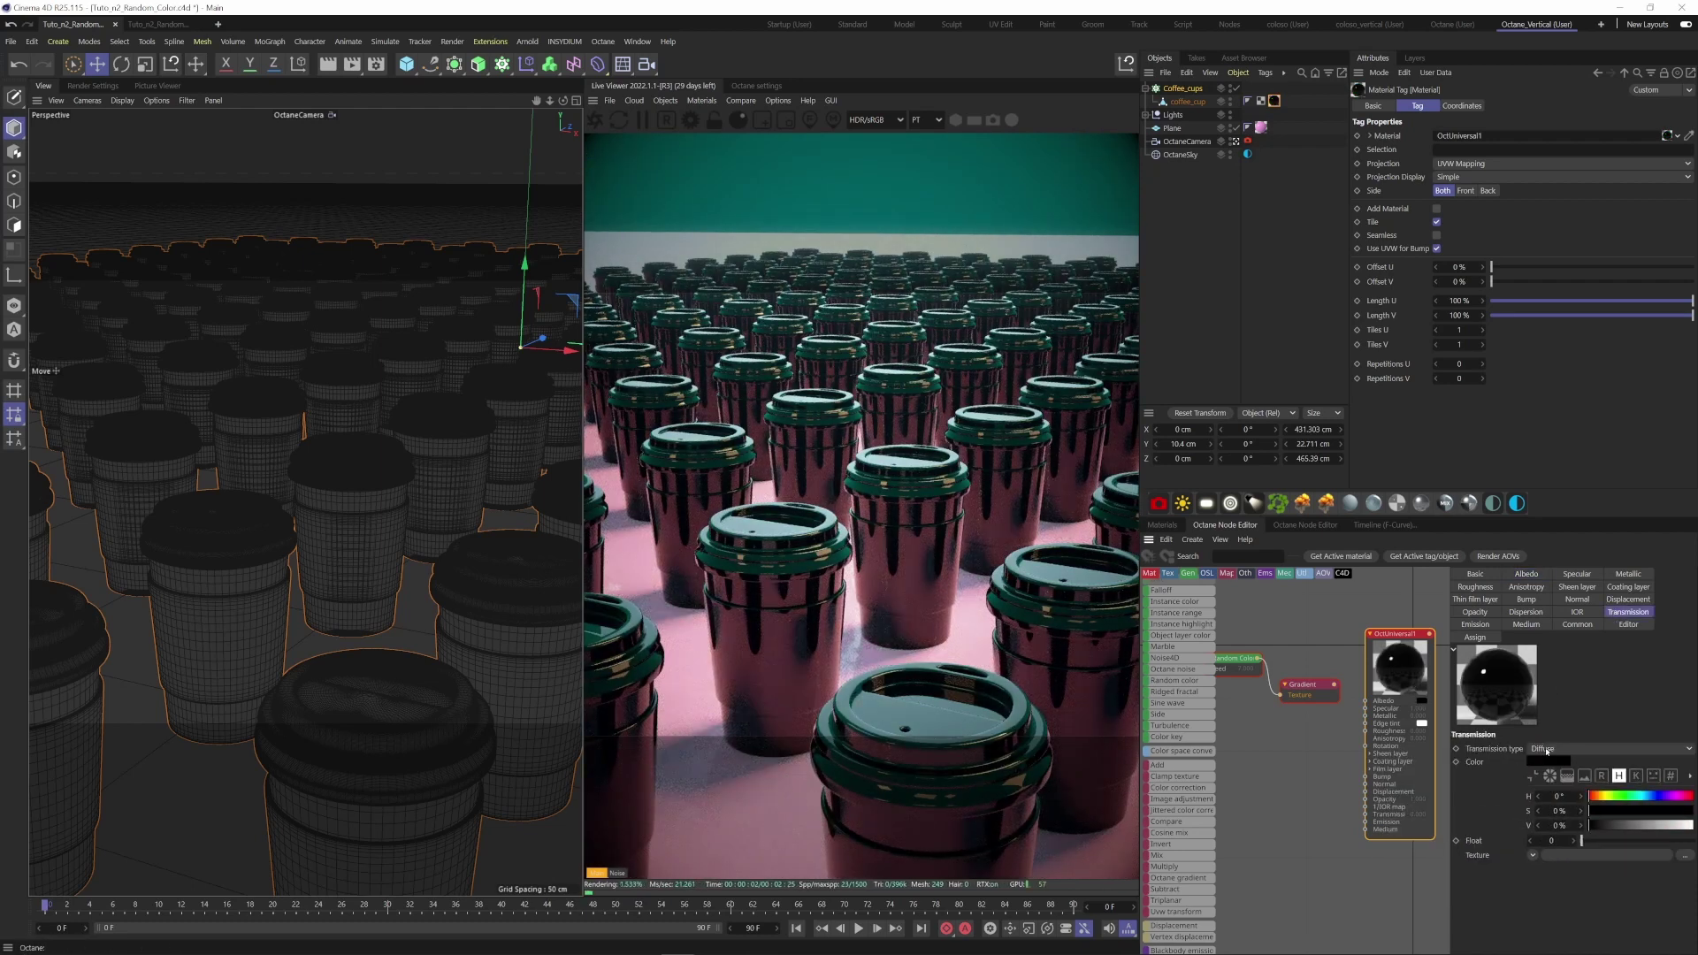
click(1549, 762)
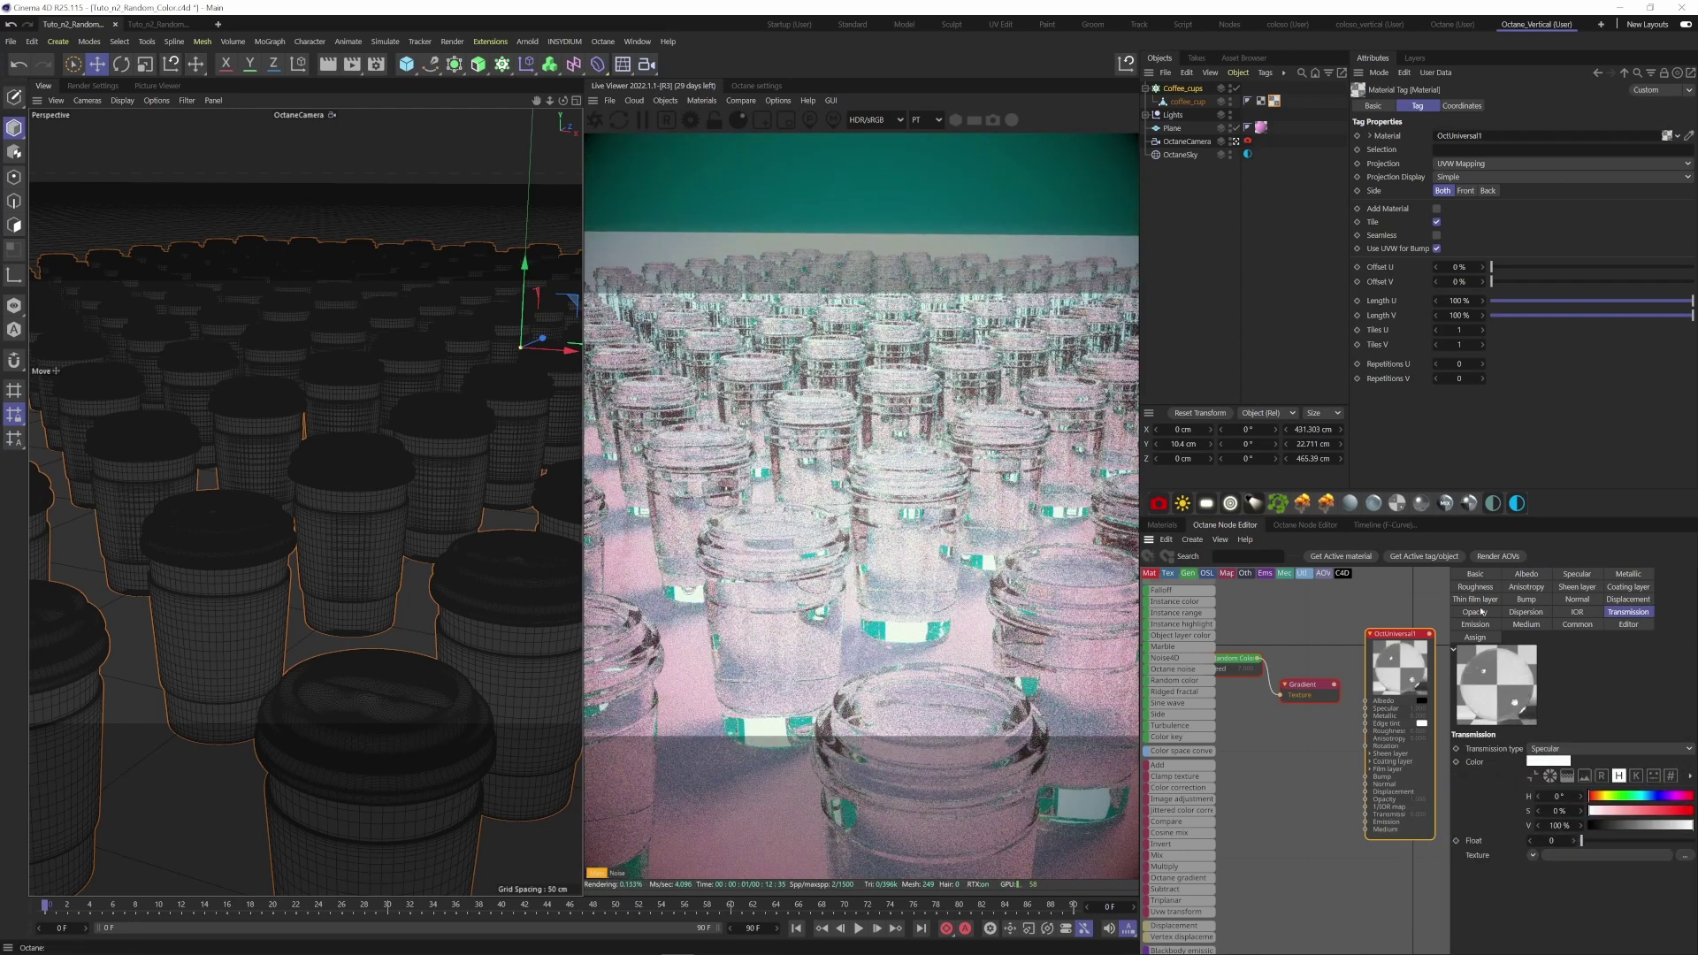
drag(1333, 684, 1337, 740)
drag(1362, 809, 1366, 814)
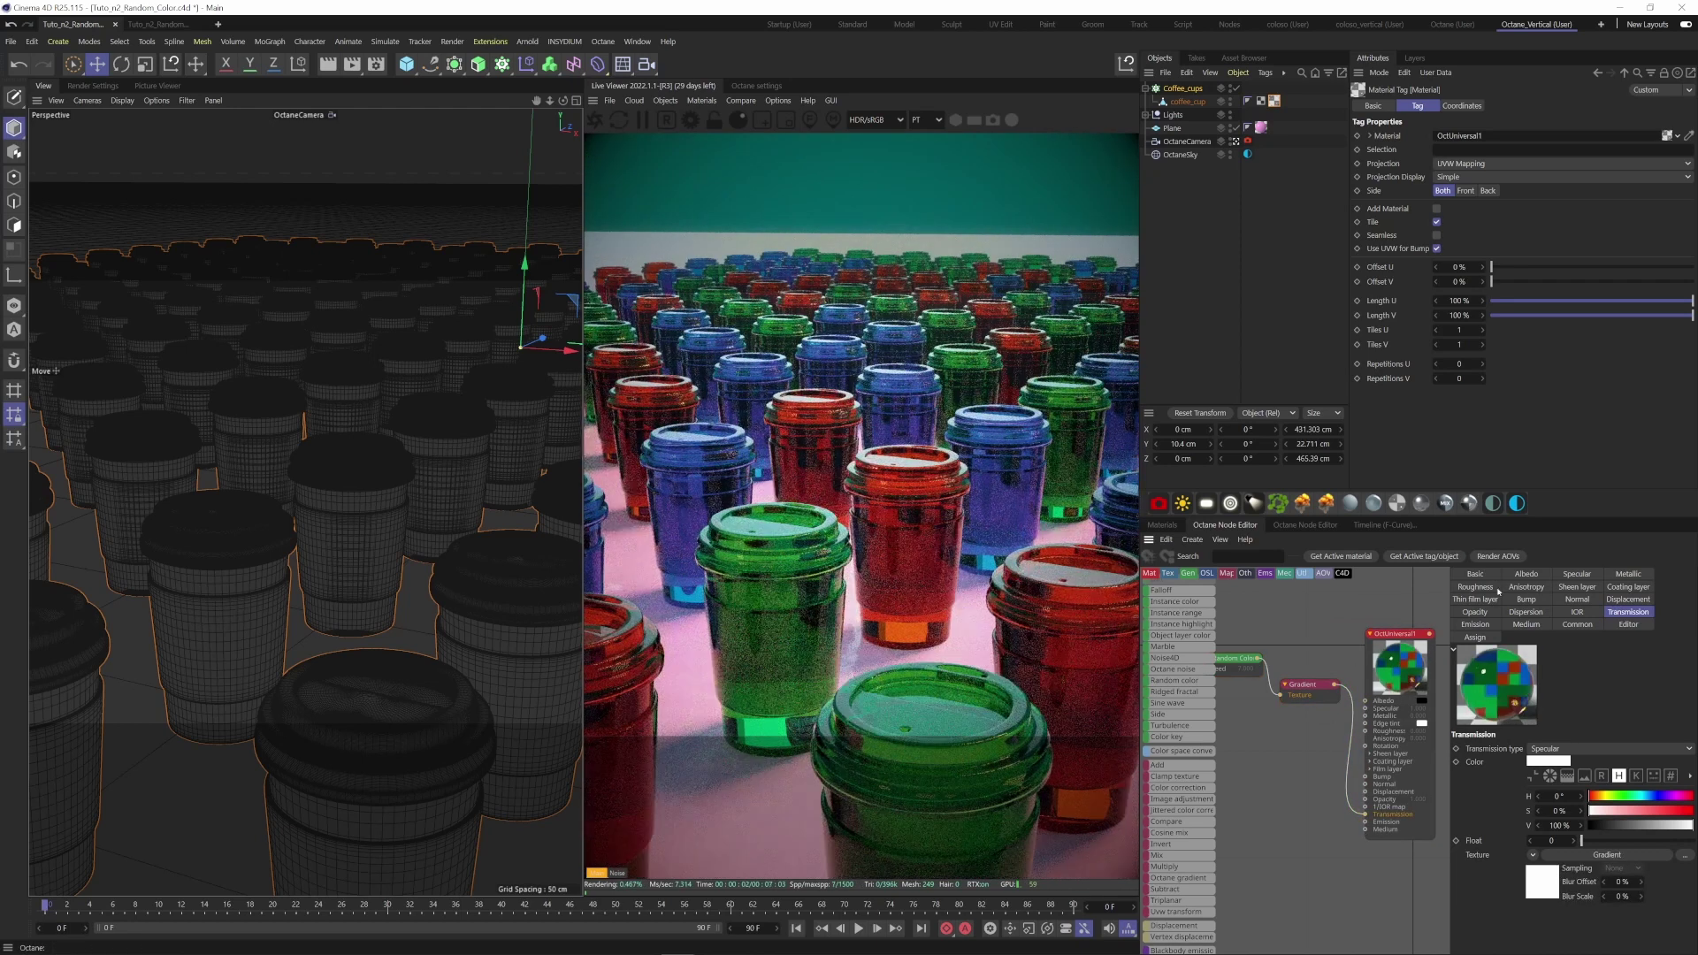
Raise the cup material's roughness float slightly above 0.
click(1475, 587)
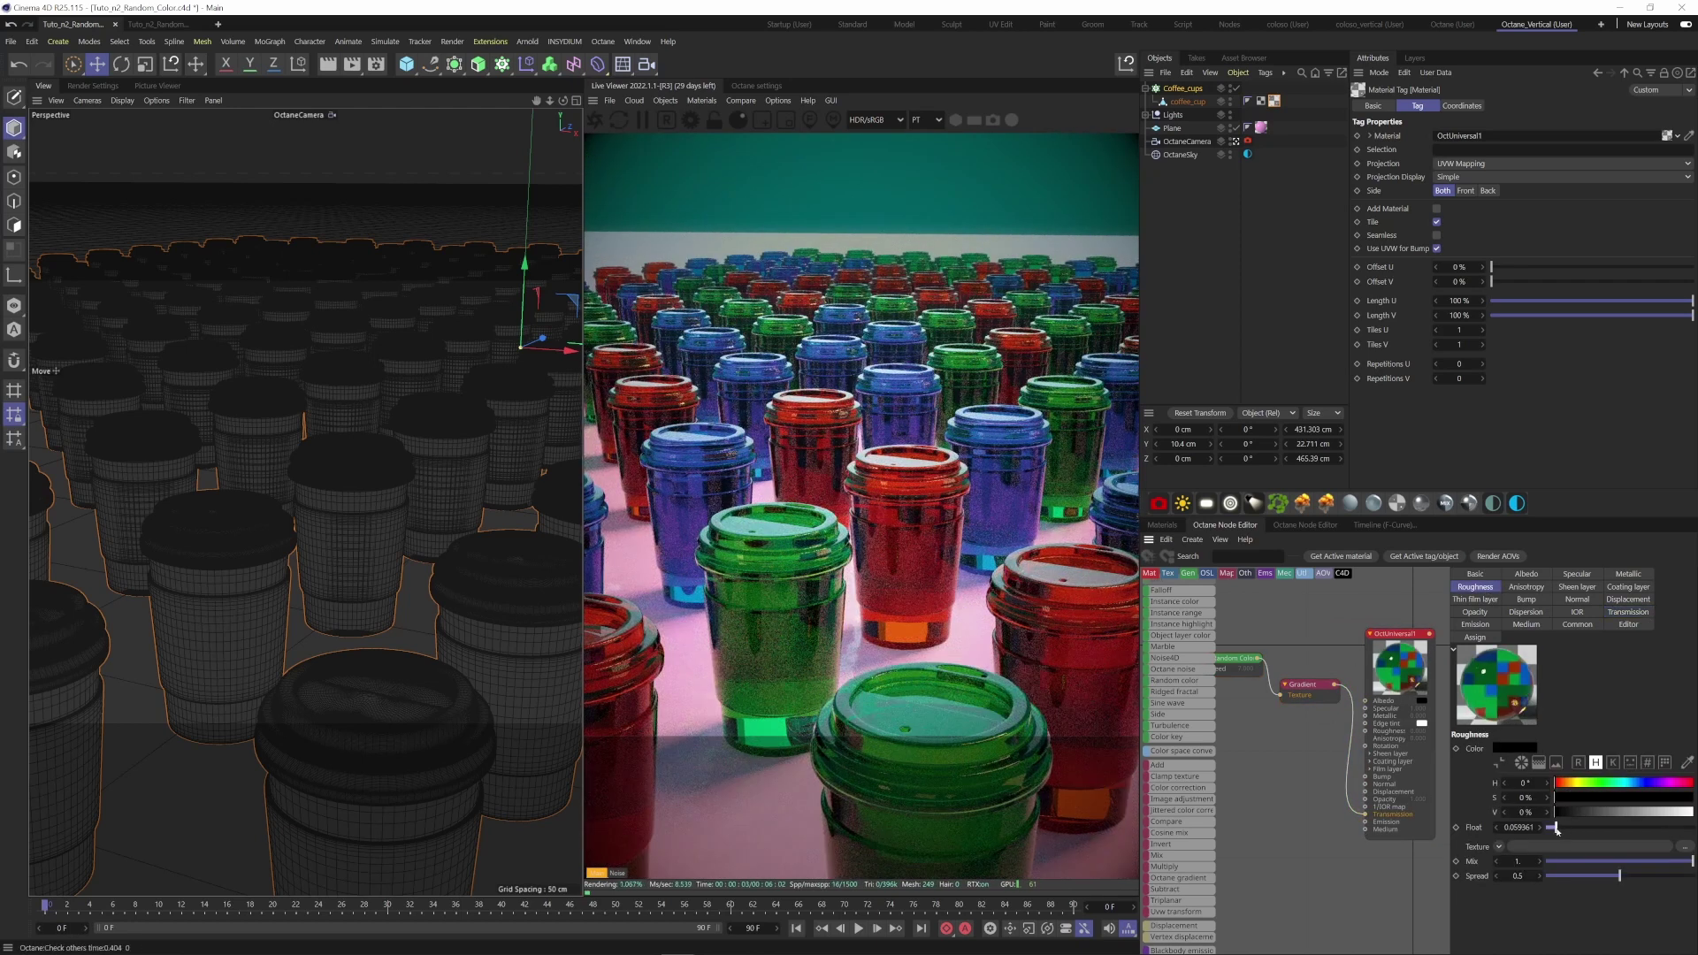
drag(1559, 830, 1577, 828)
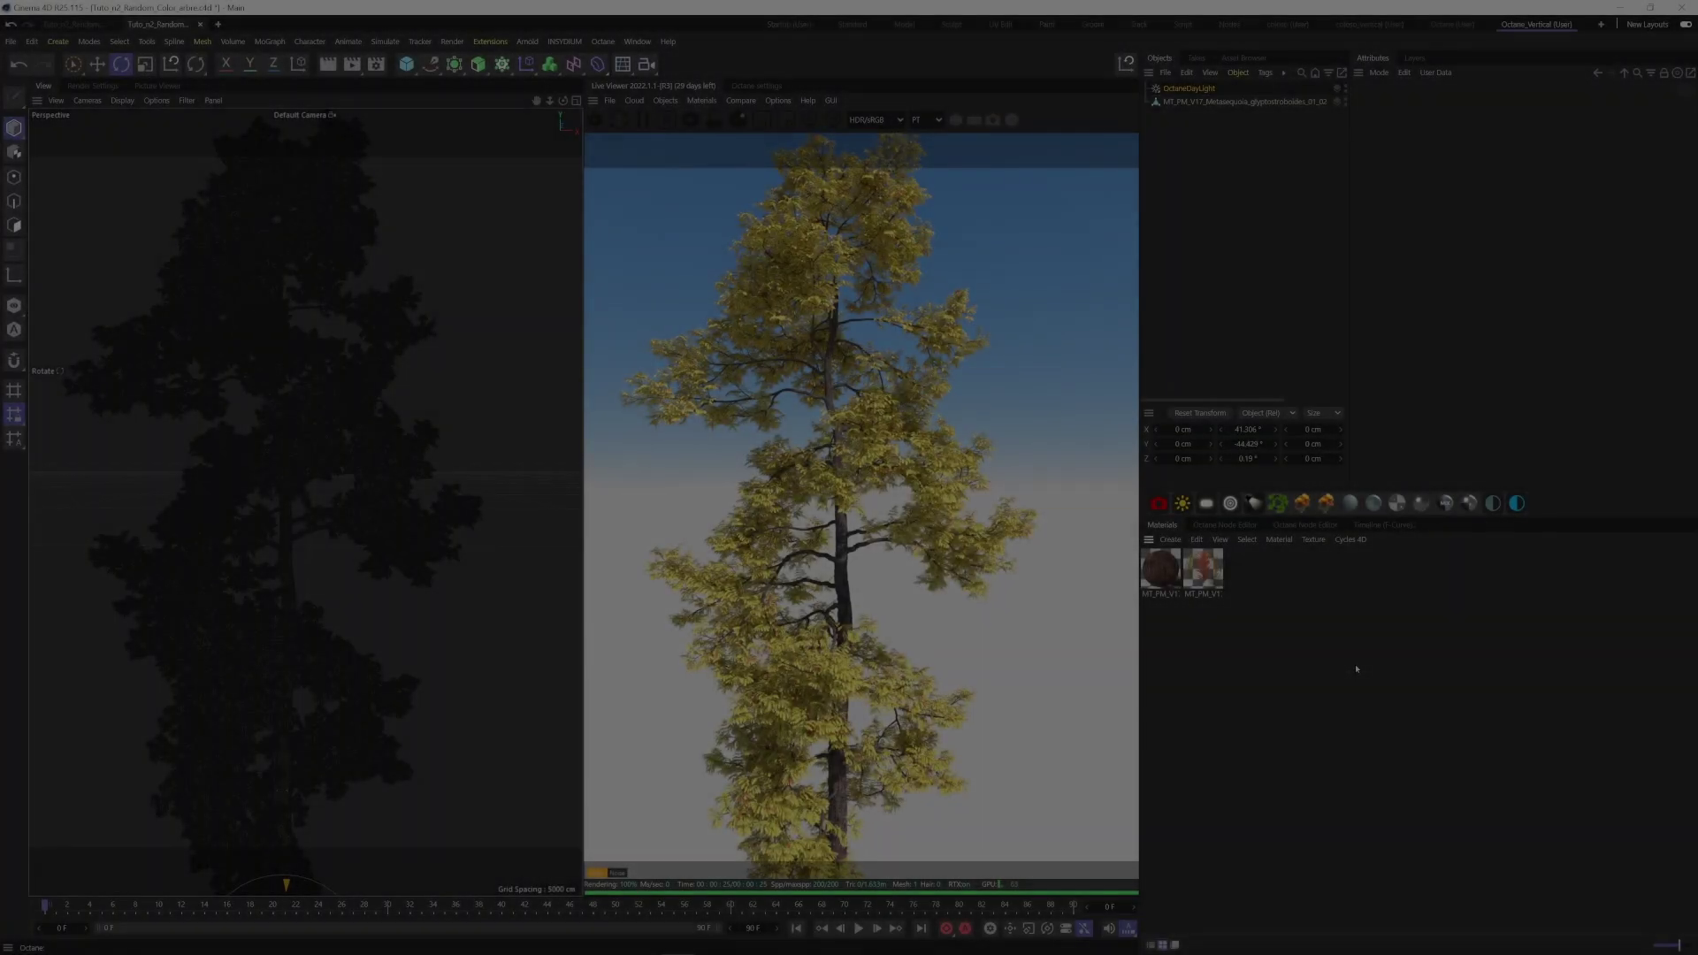
Load the tree's MT_PM_V17_Metasequoia_glyptostroboides_01_Leaf_01 material into the Octane Node Editor.
click(1206, 581)
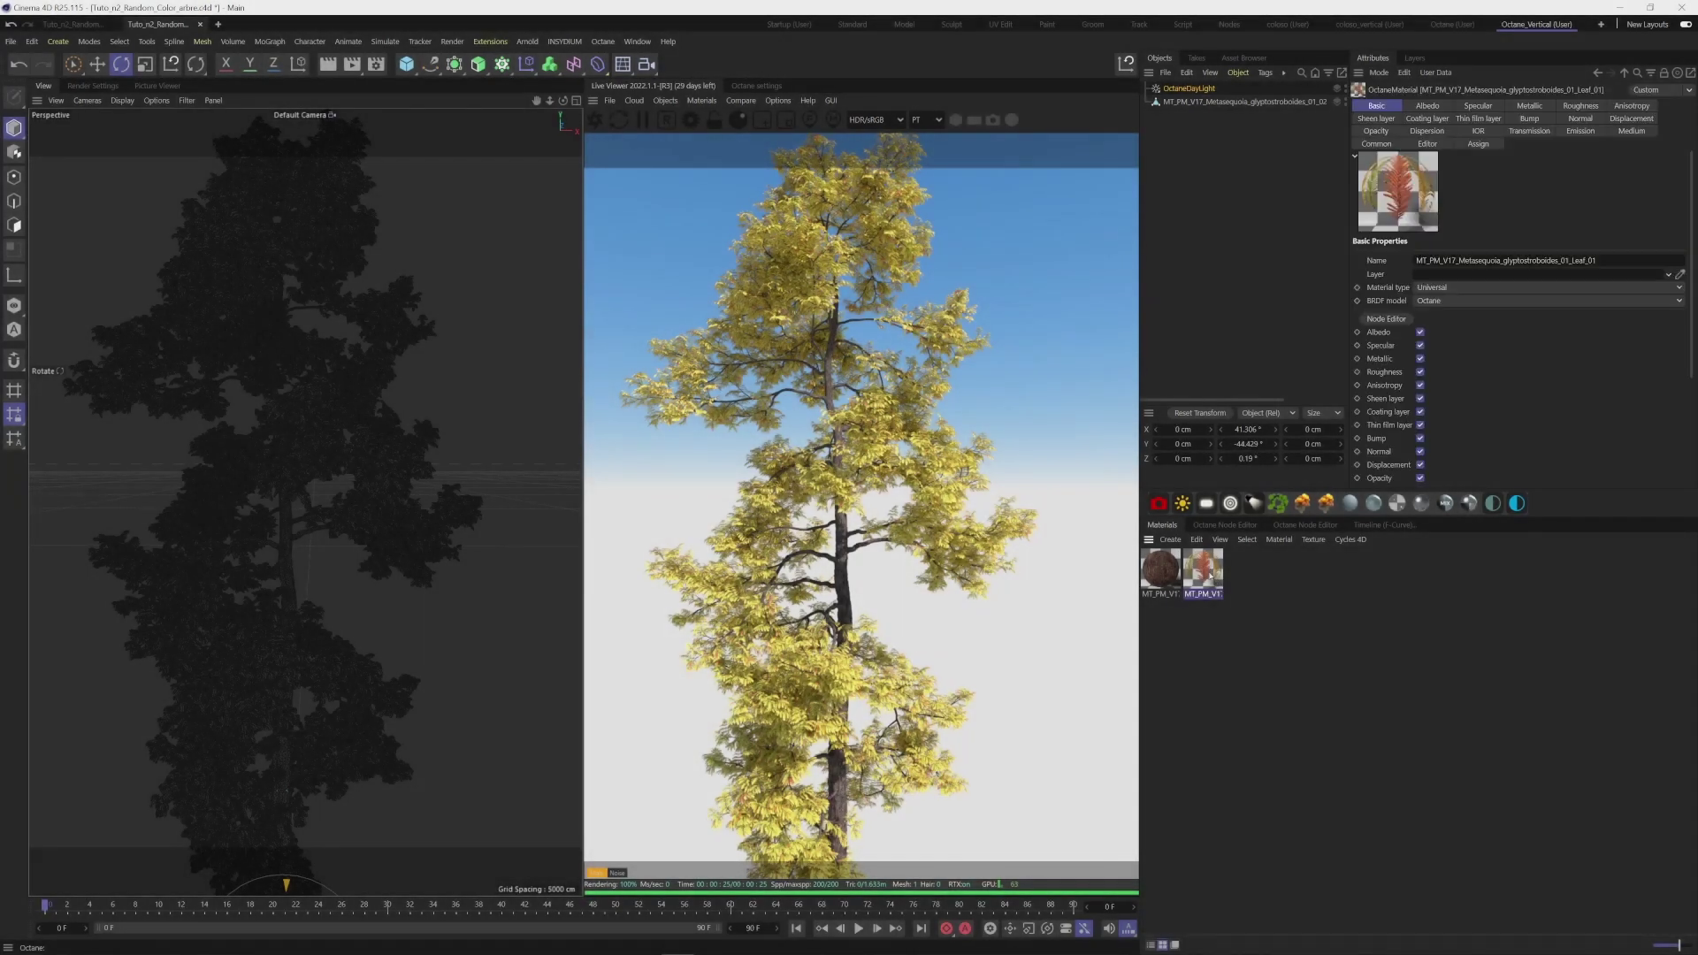
click(1225, 525)
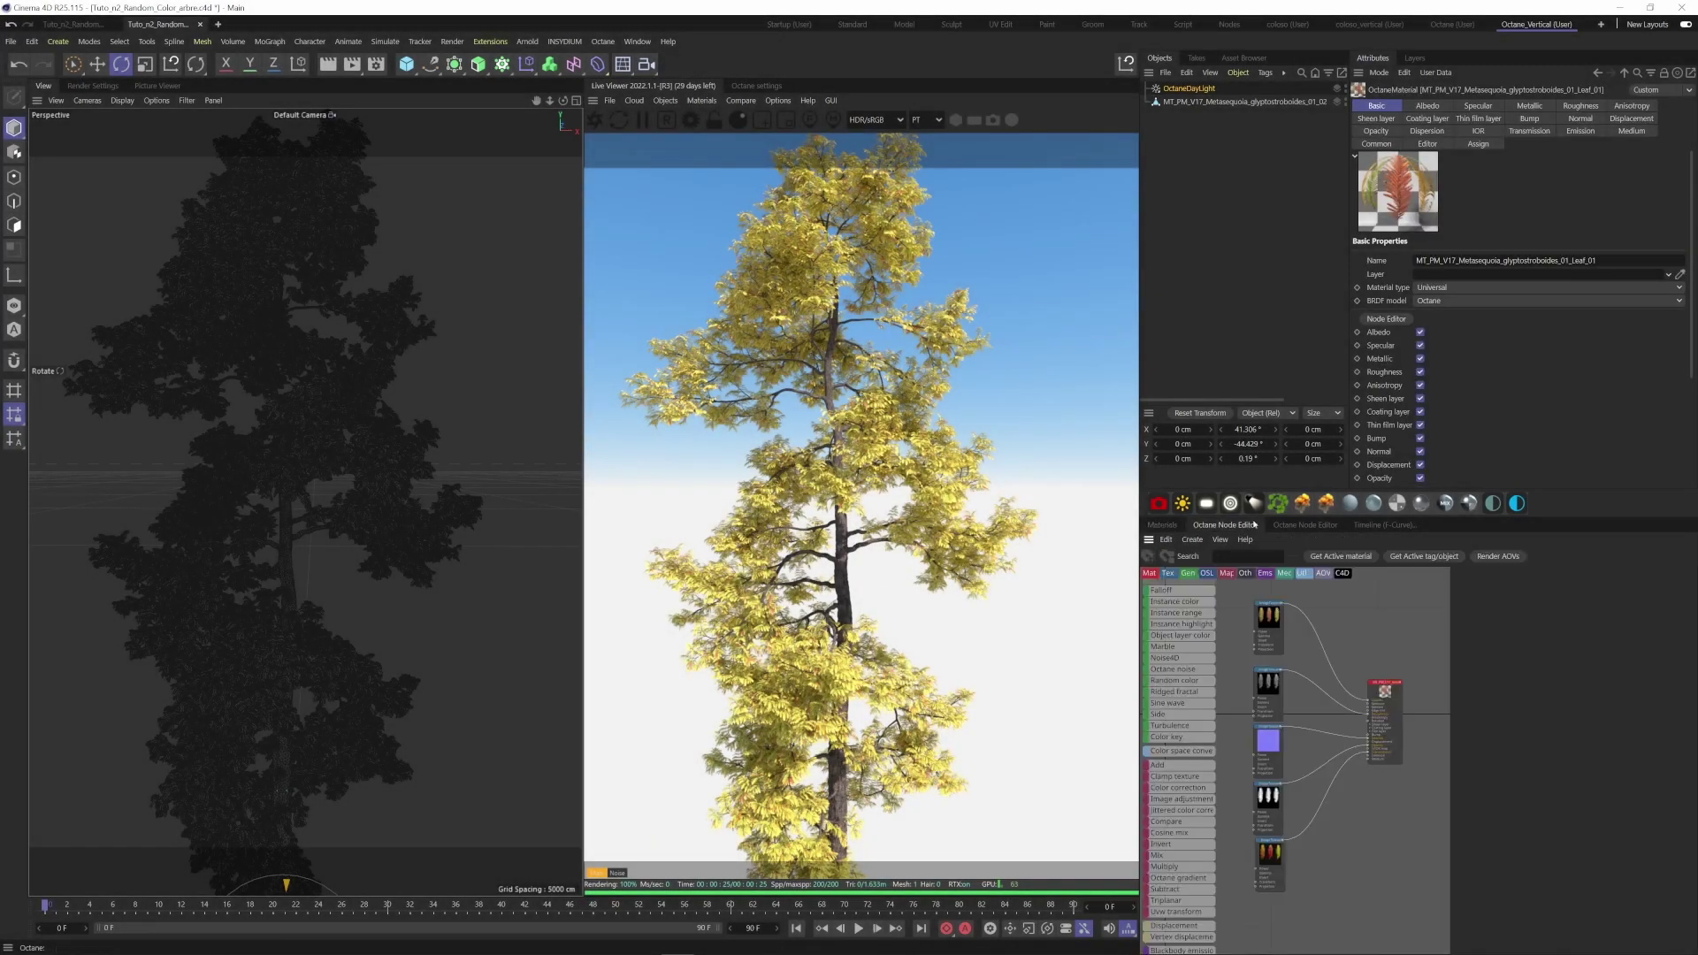
click(1343, 556)
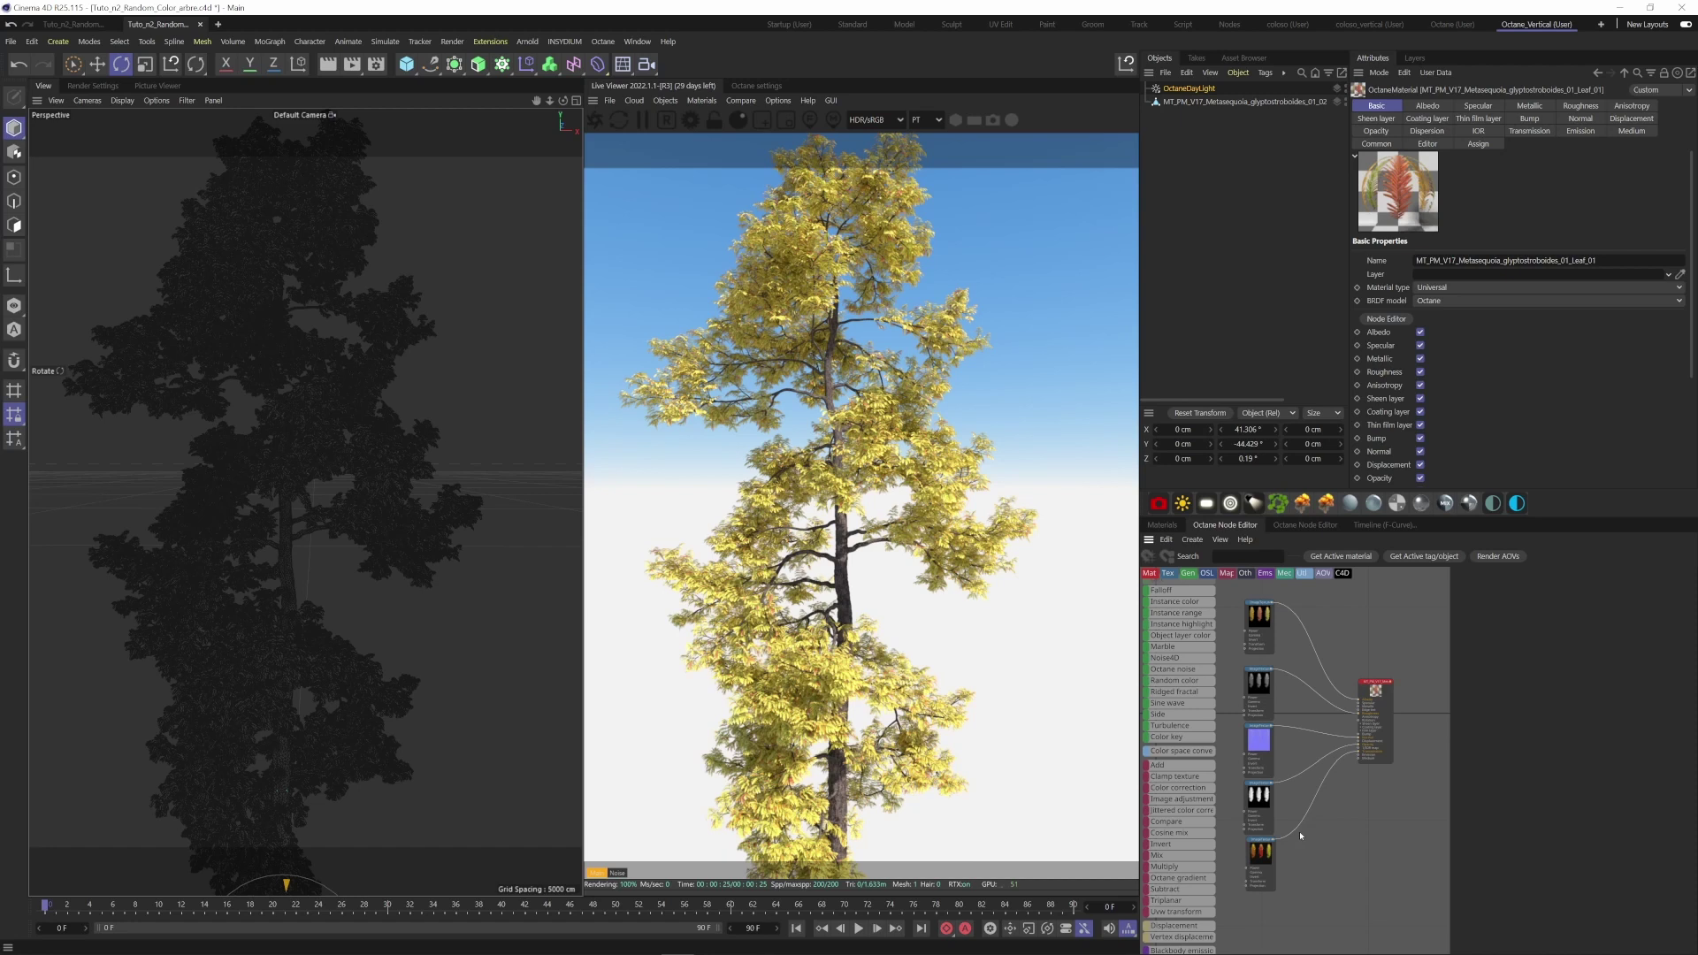
Examine the leaf material's albedo and translucency texture images at full size.
click(1249, 626)
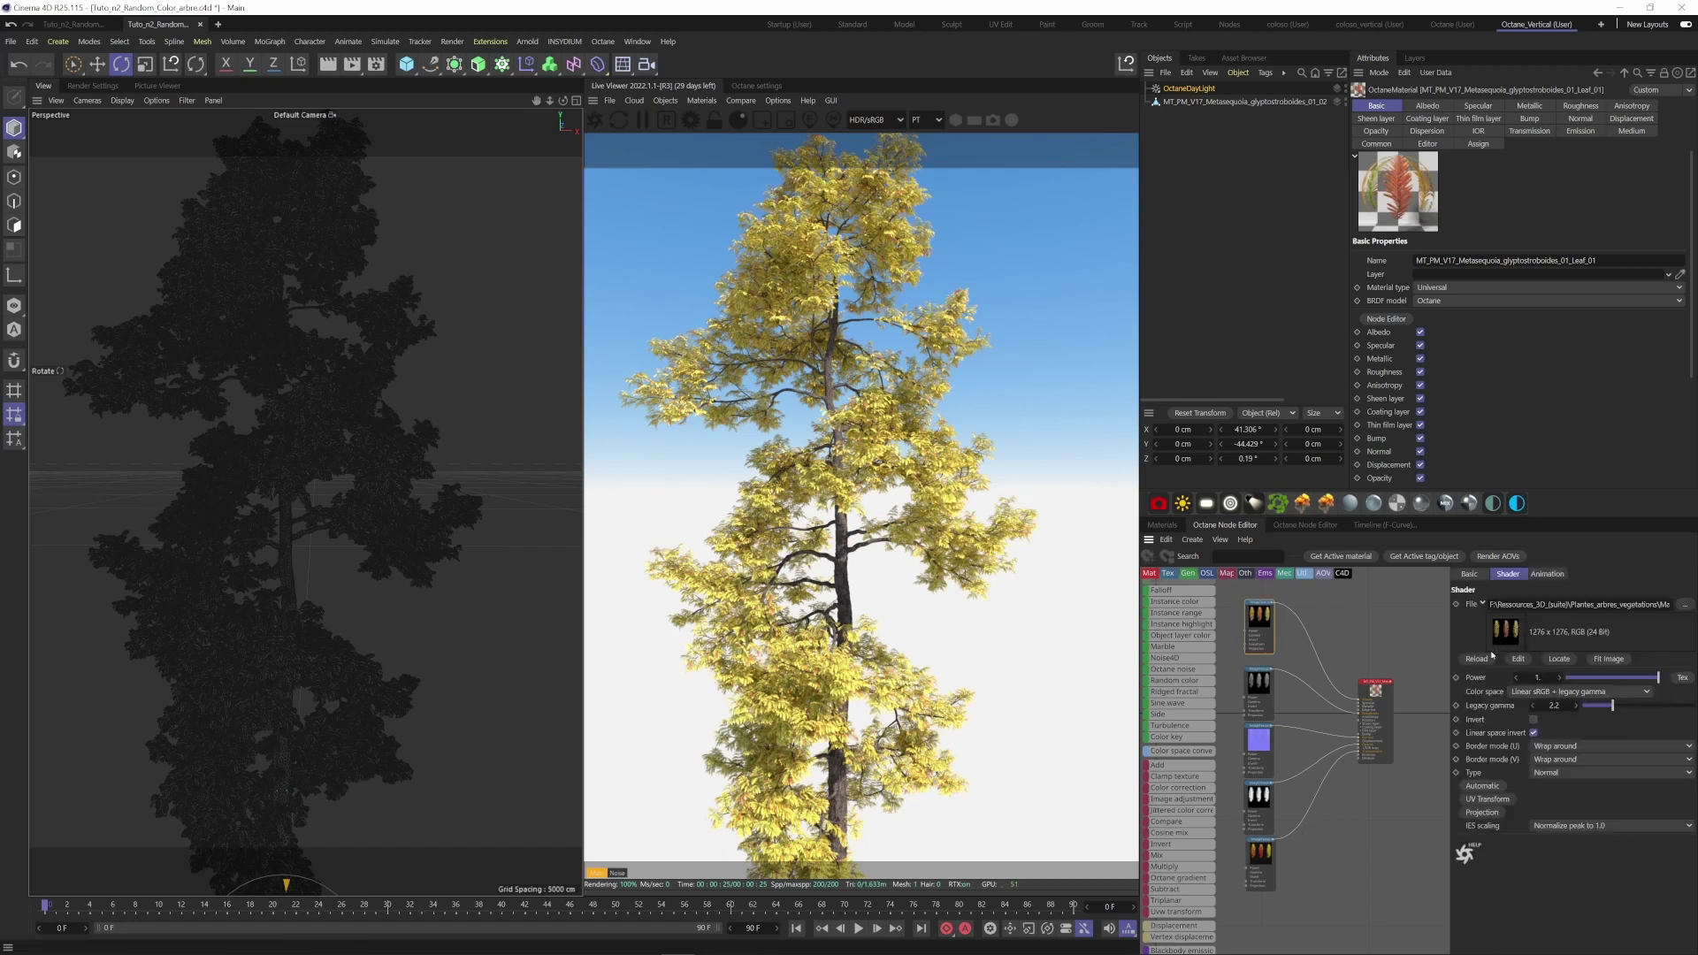
click(1518, 659)
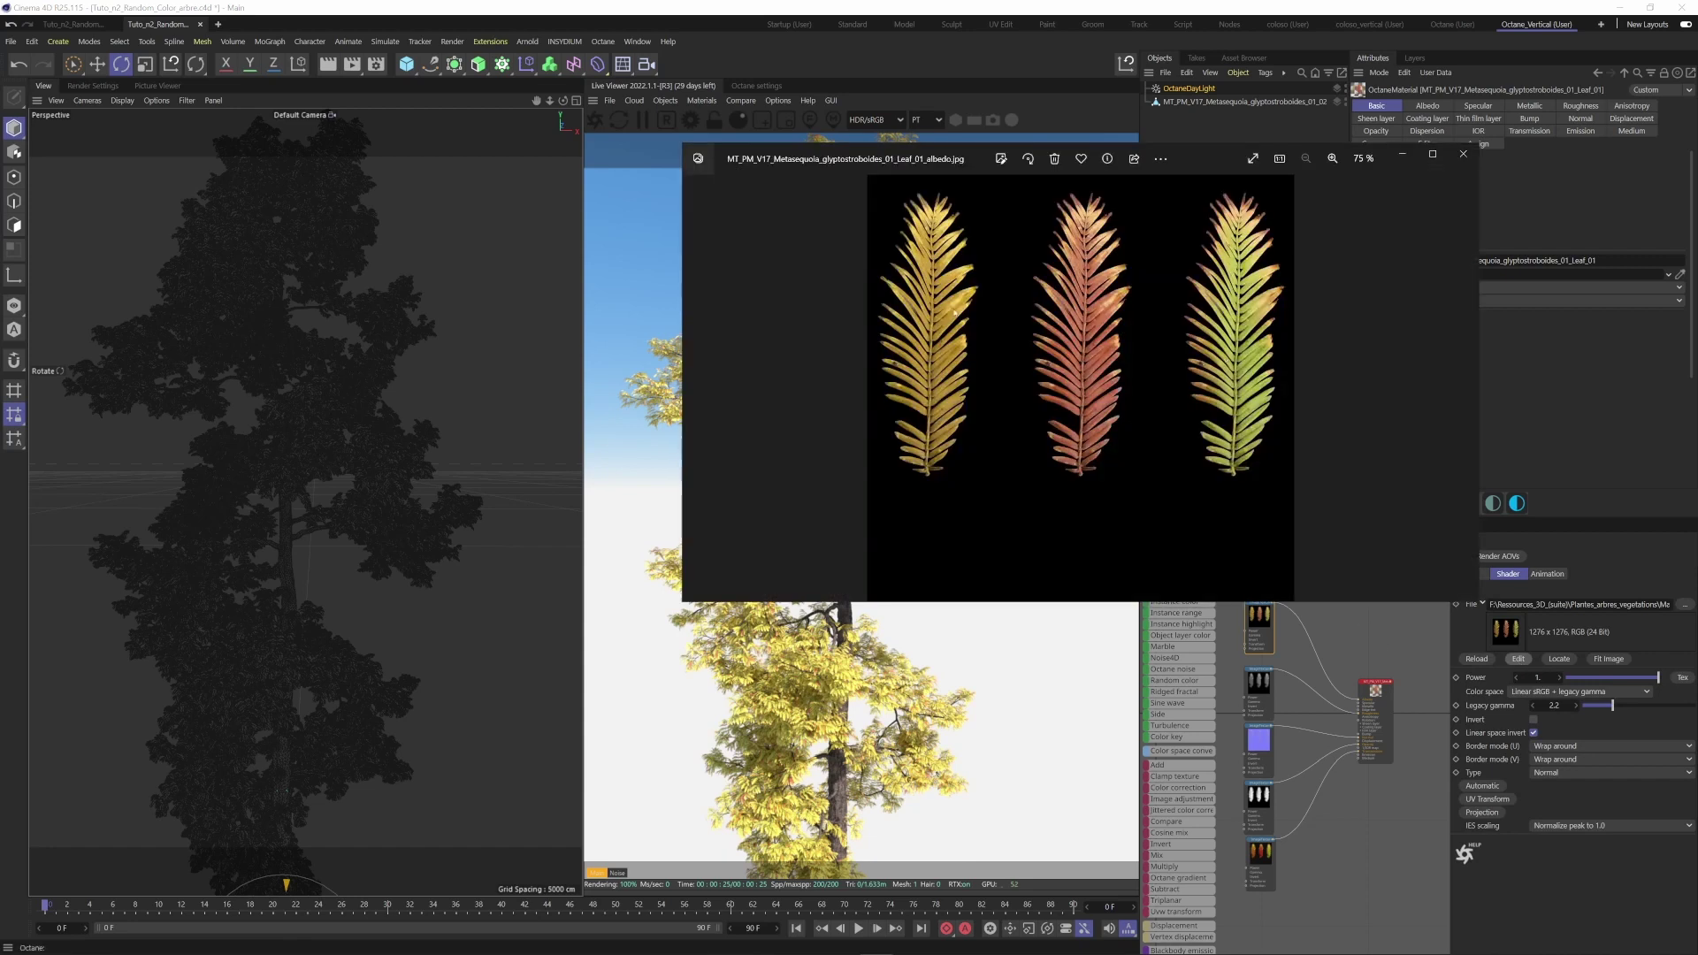
click(1261, 856)
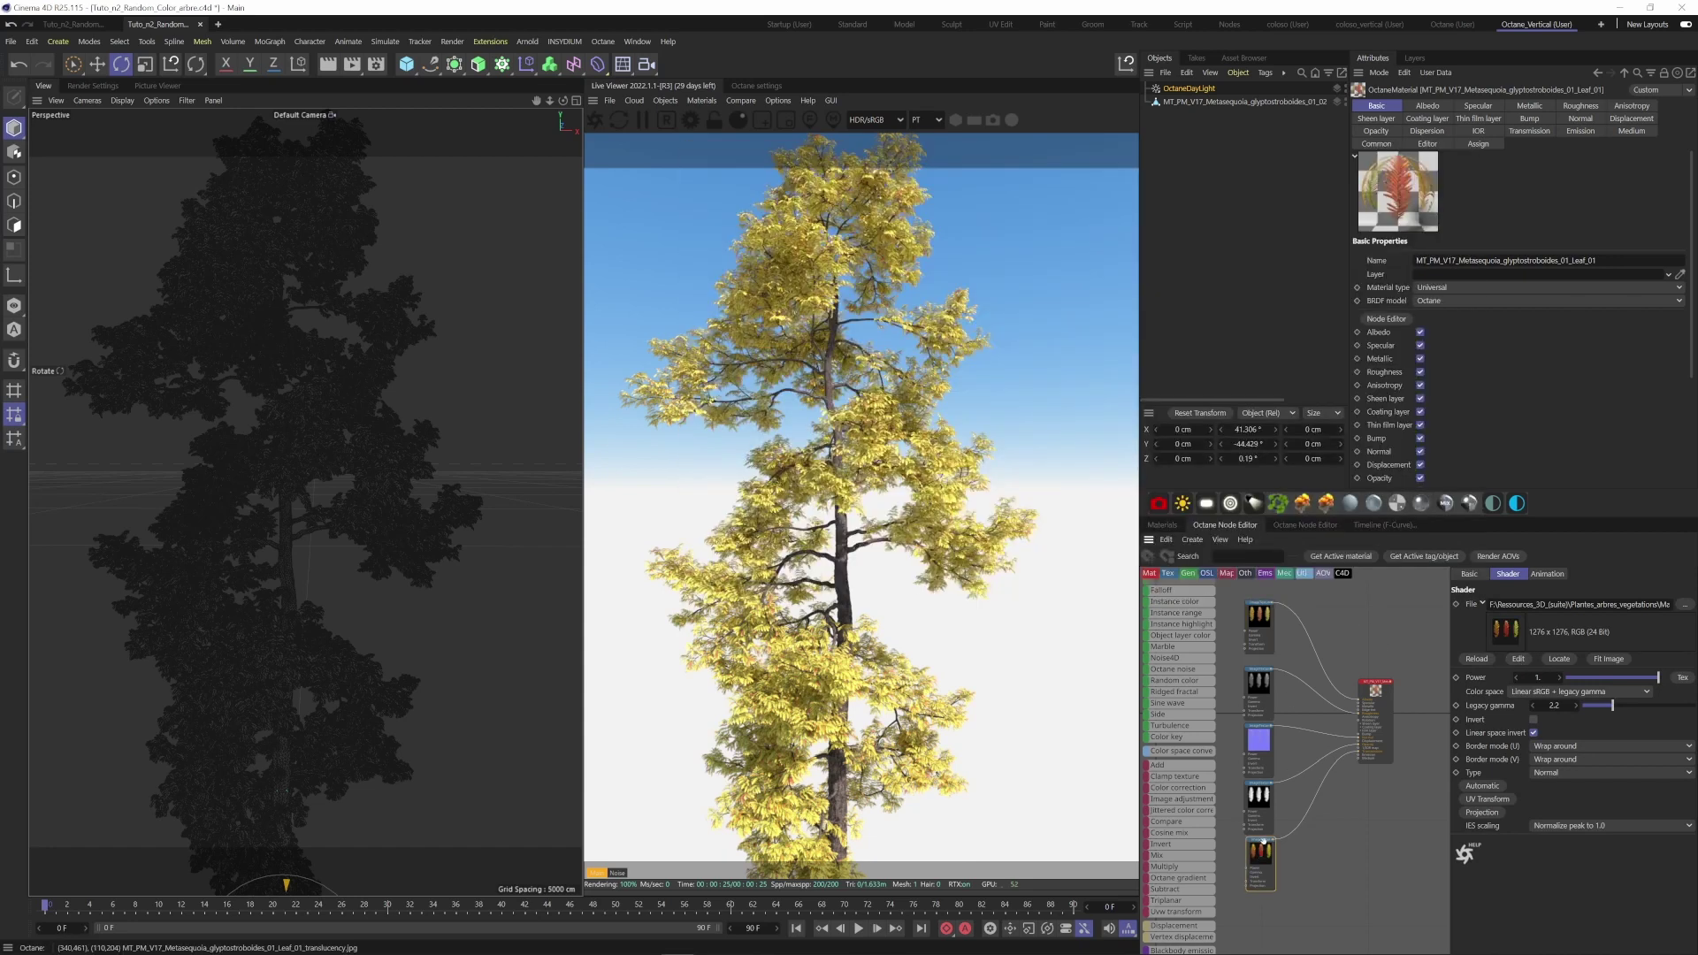
click(1521, 660)
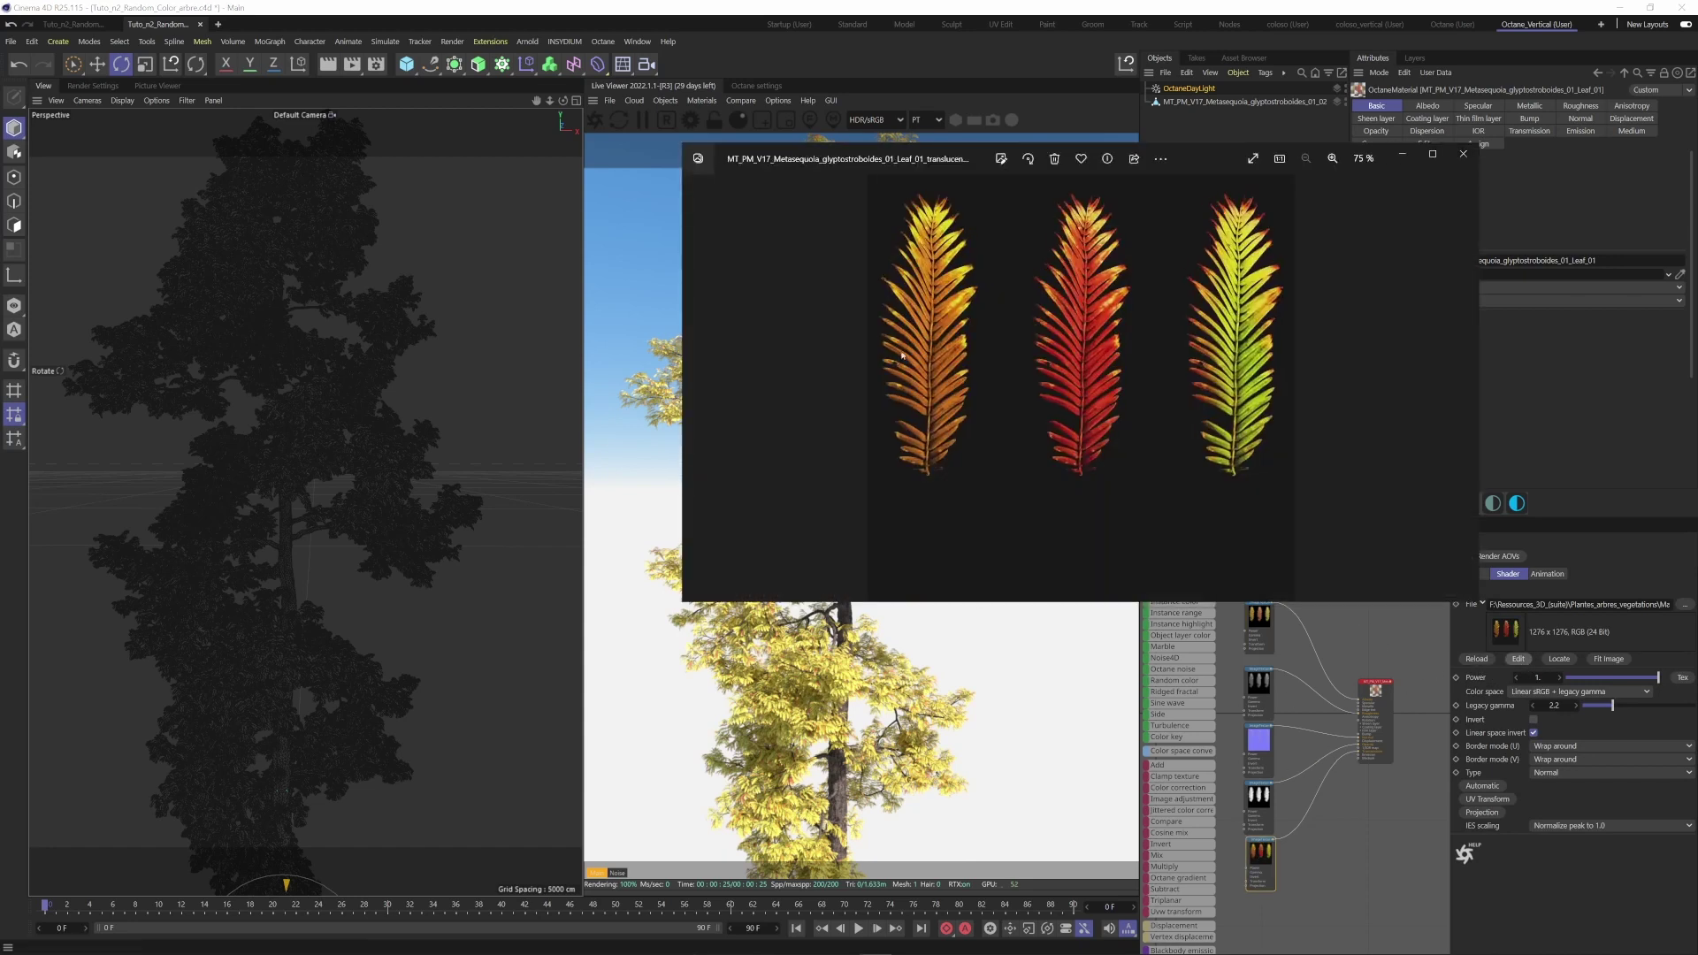
click(1462, 157)
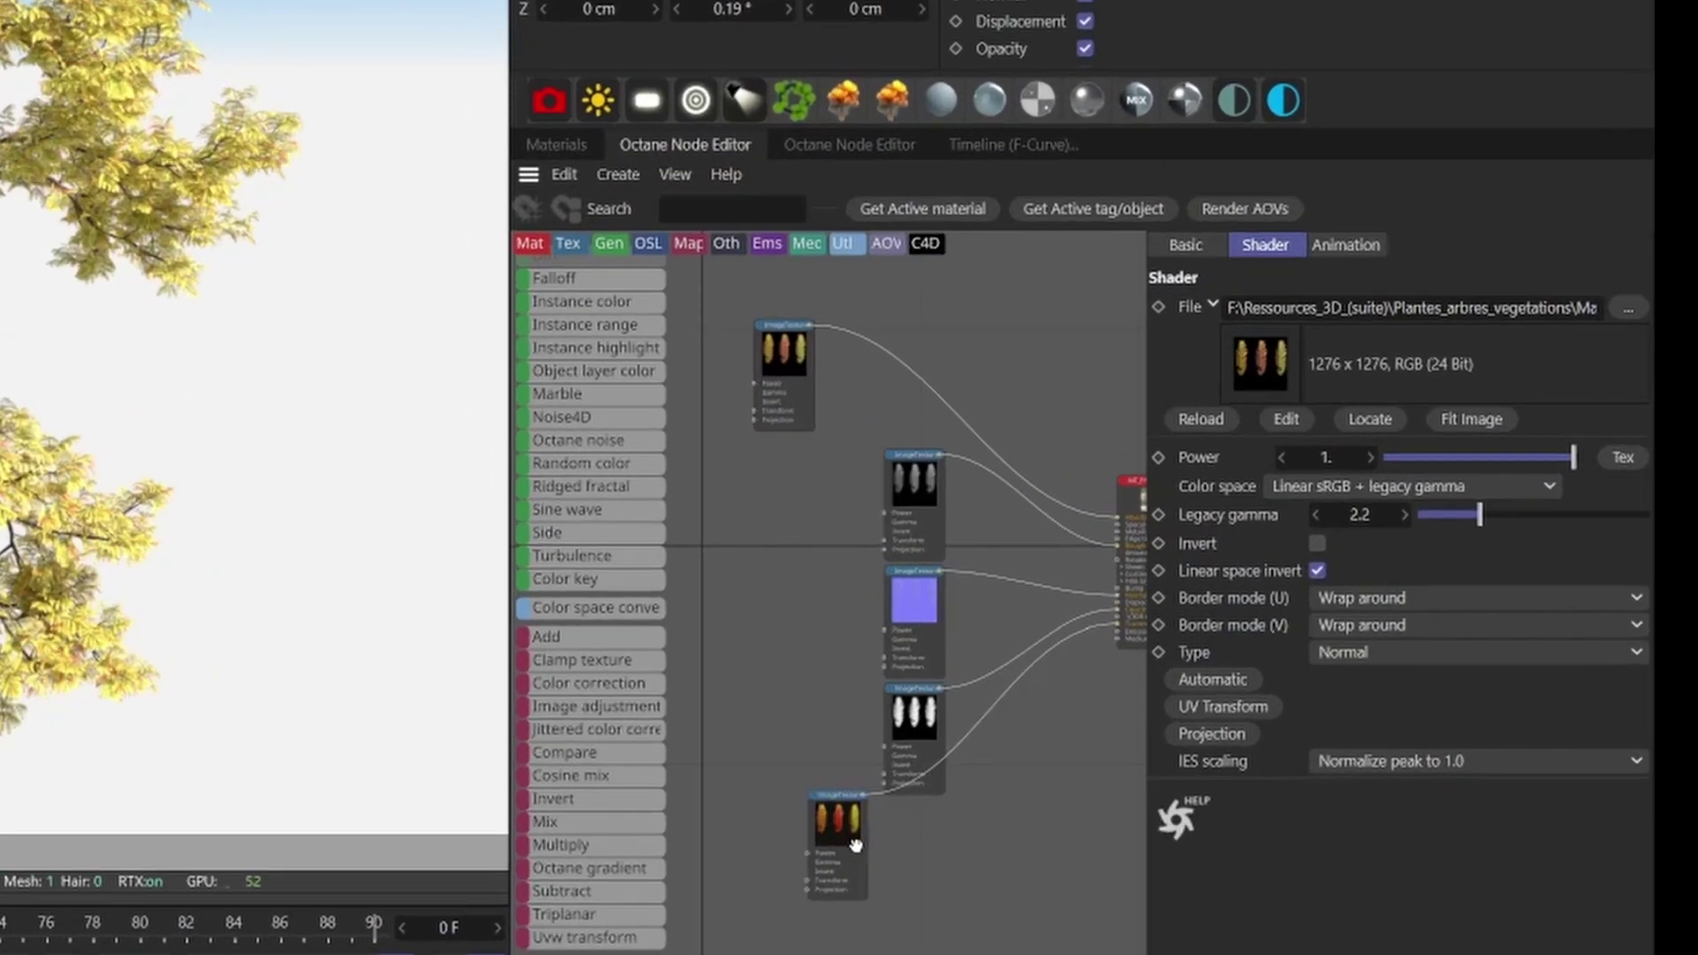
Delete the translucency texture node and connect the albedo ImageTexture to the leaf material's Transmission as well.
key(Delete)
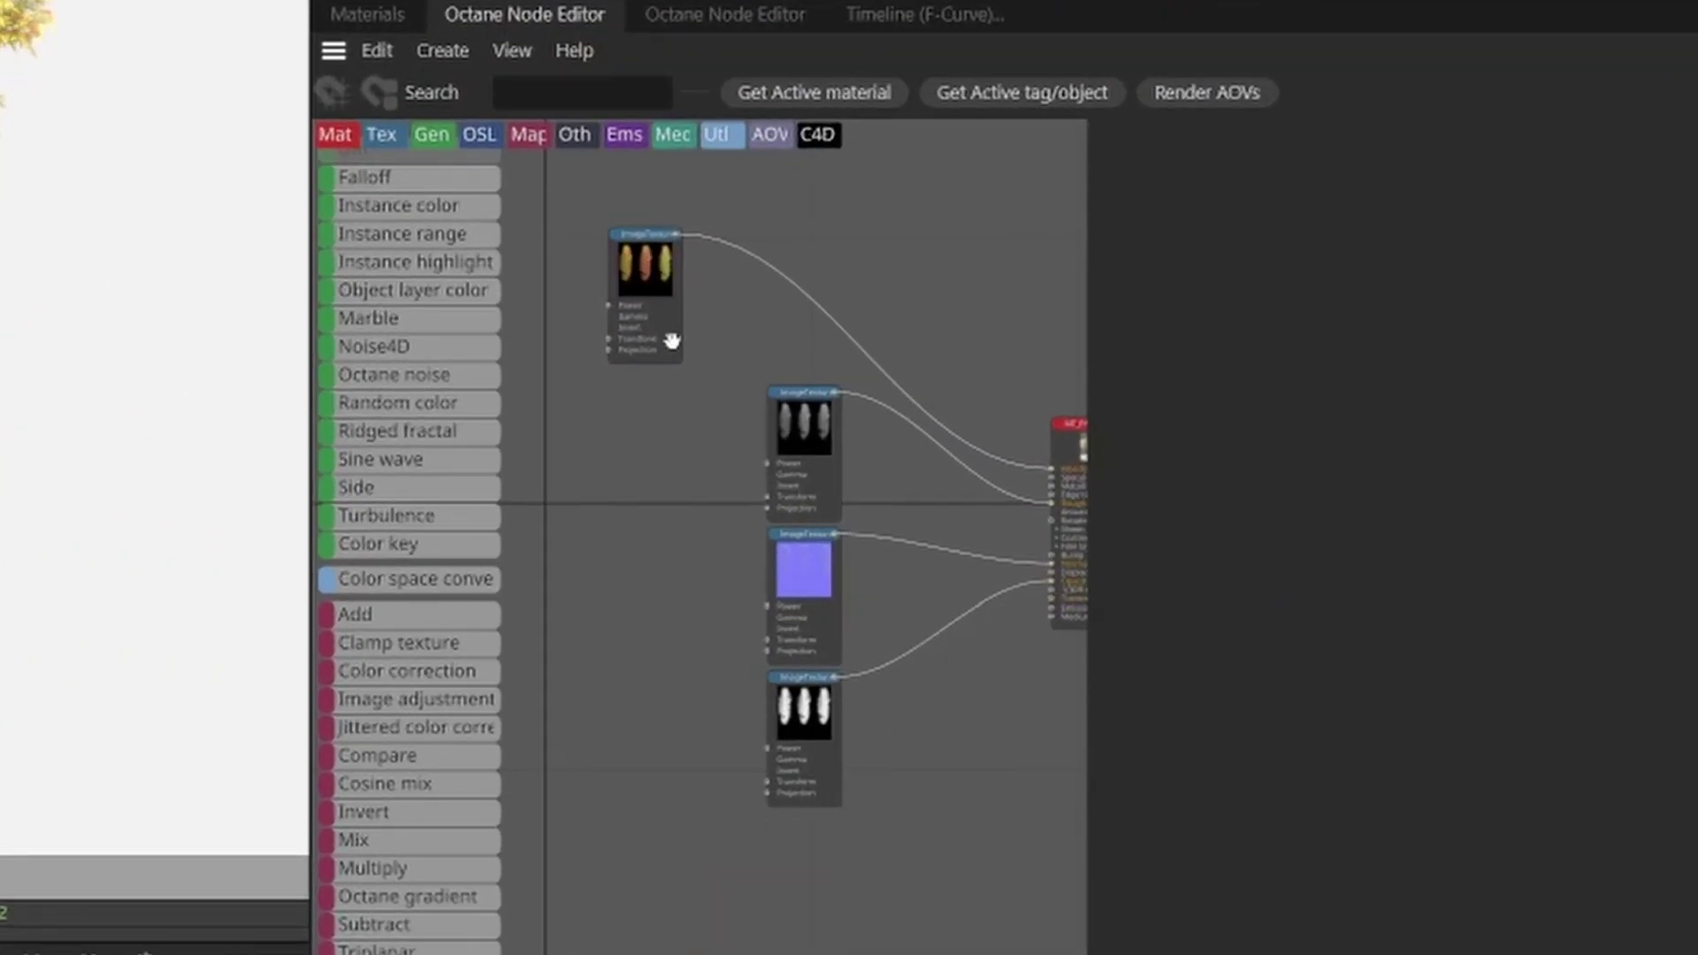
click(675, 236)
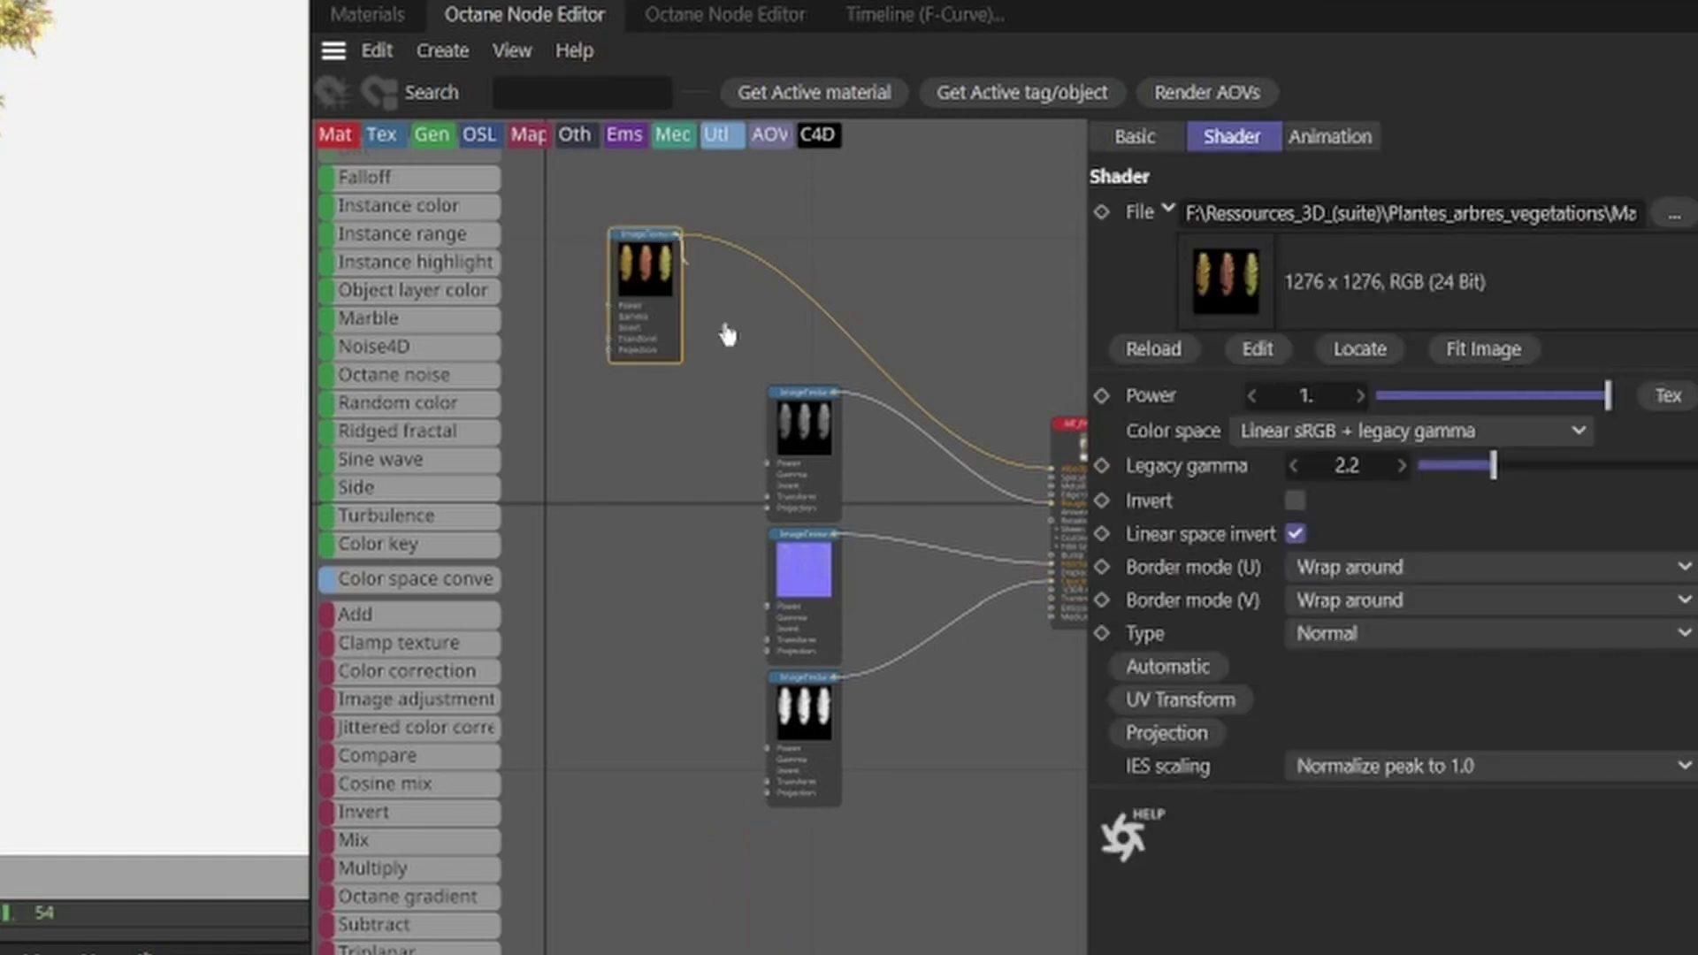
drag(785, 409, 1052, 609)
Rearrange the leaf material's four texture nodes to free space between them and the material node.
drag(665, 248, 793, 239)
drag(692, 382, 820, 752)
drag(795, 462, 526, 688)
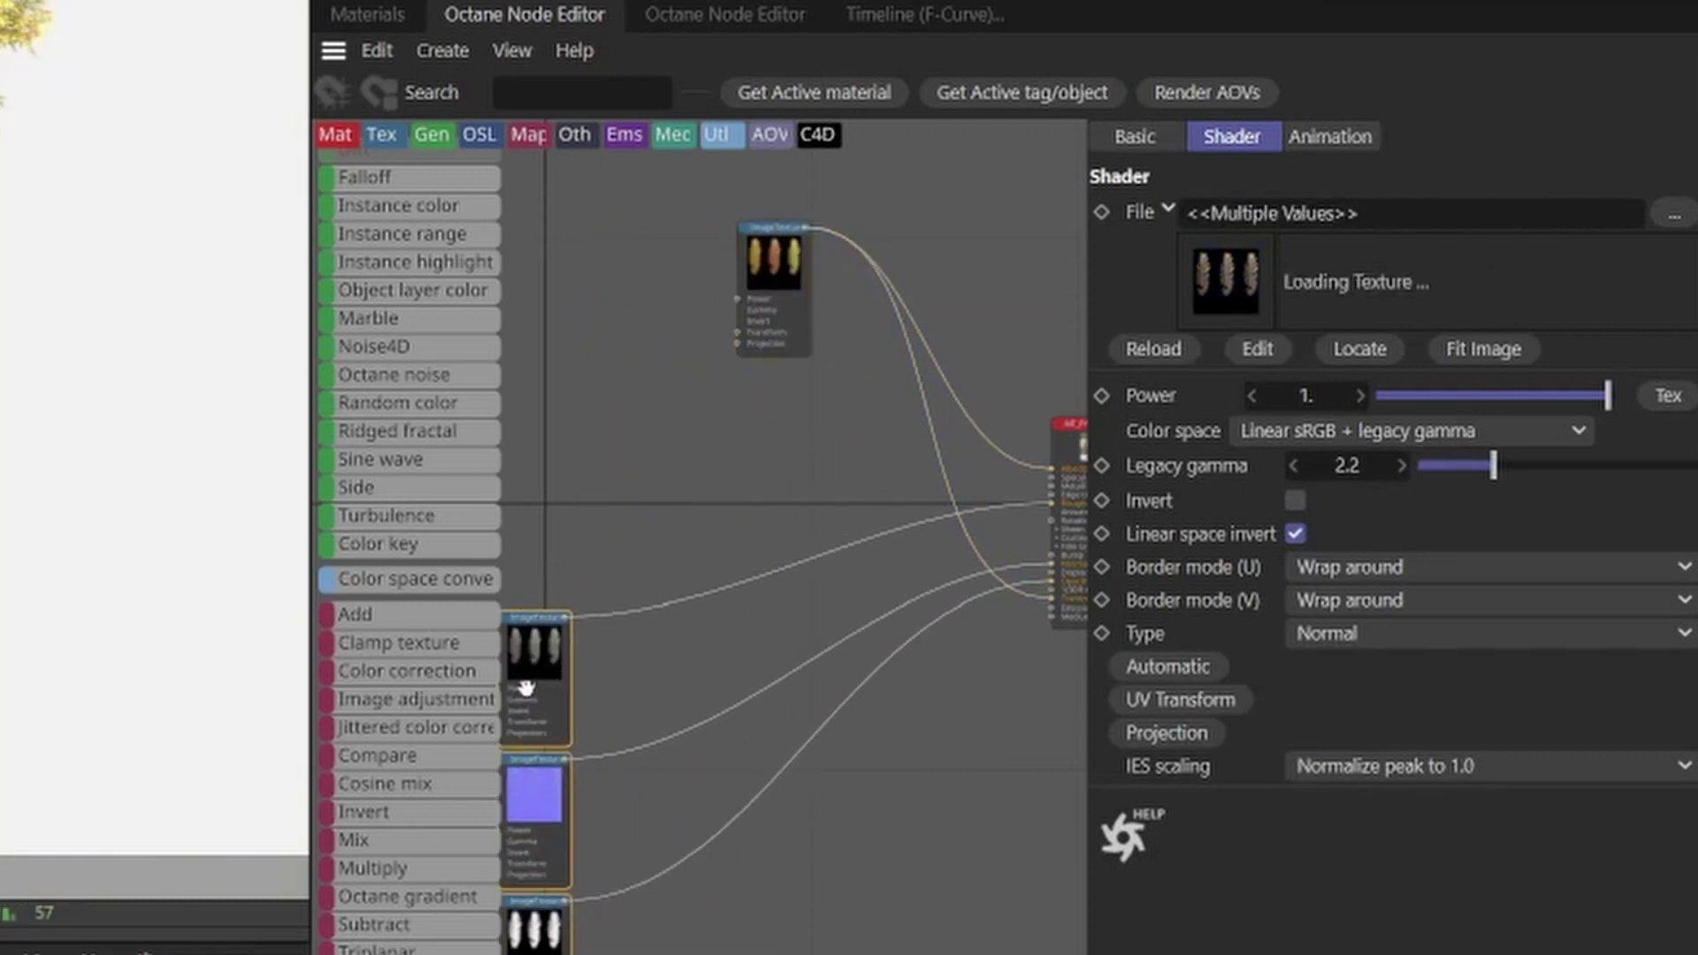
drag(778, 256, 584, 373)
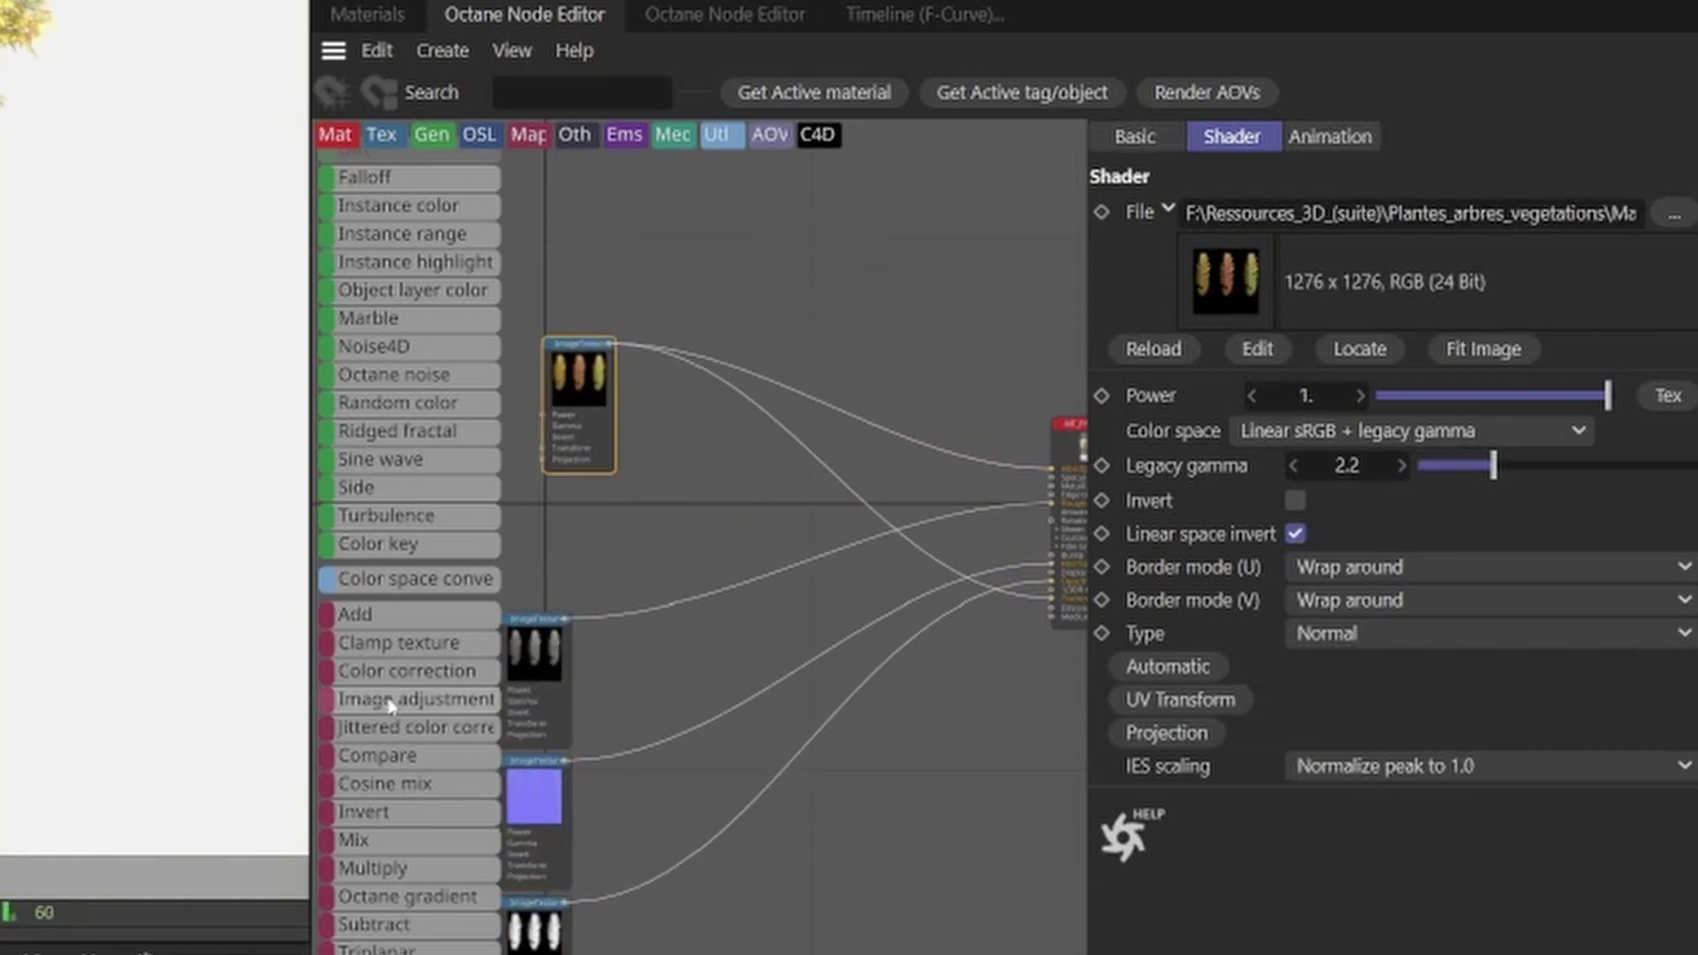
Insert a Color Correction node between the albedo texture and Transmission, with brightness 1.7.
drag(402, 680, 796, 471)
click(1280, 356)
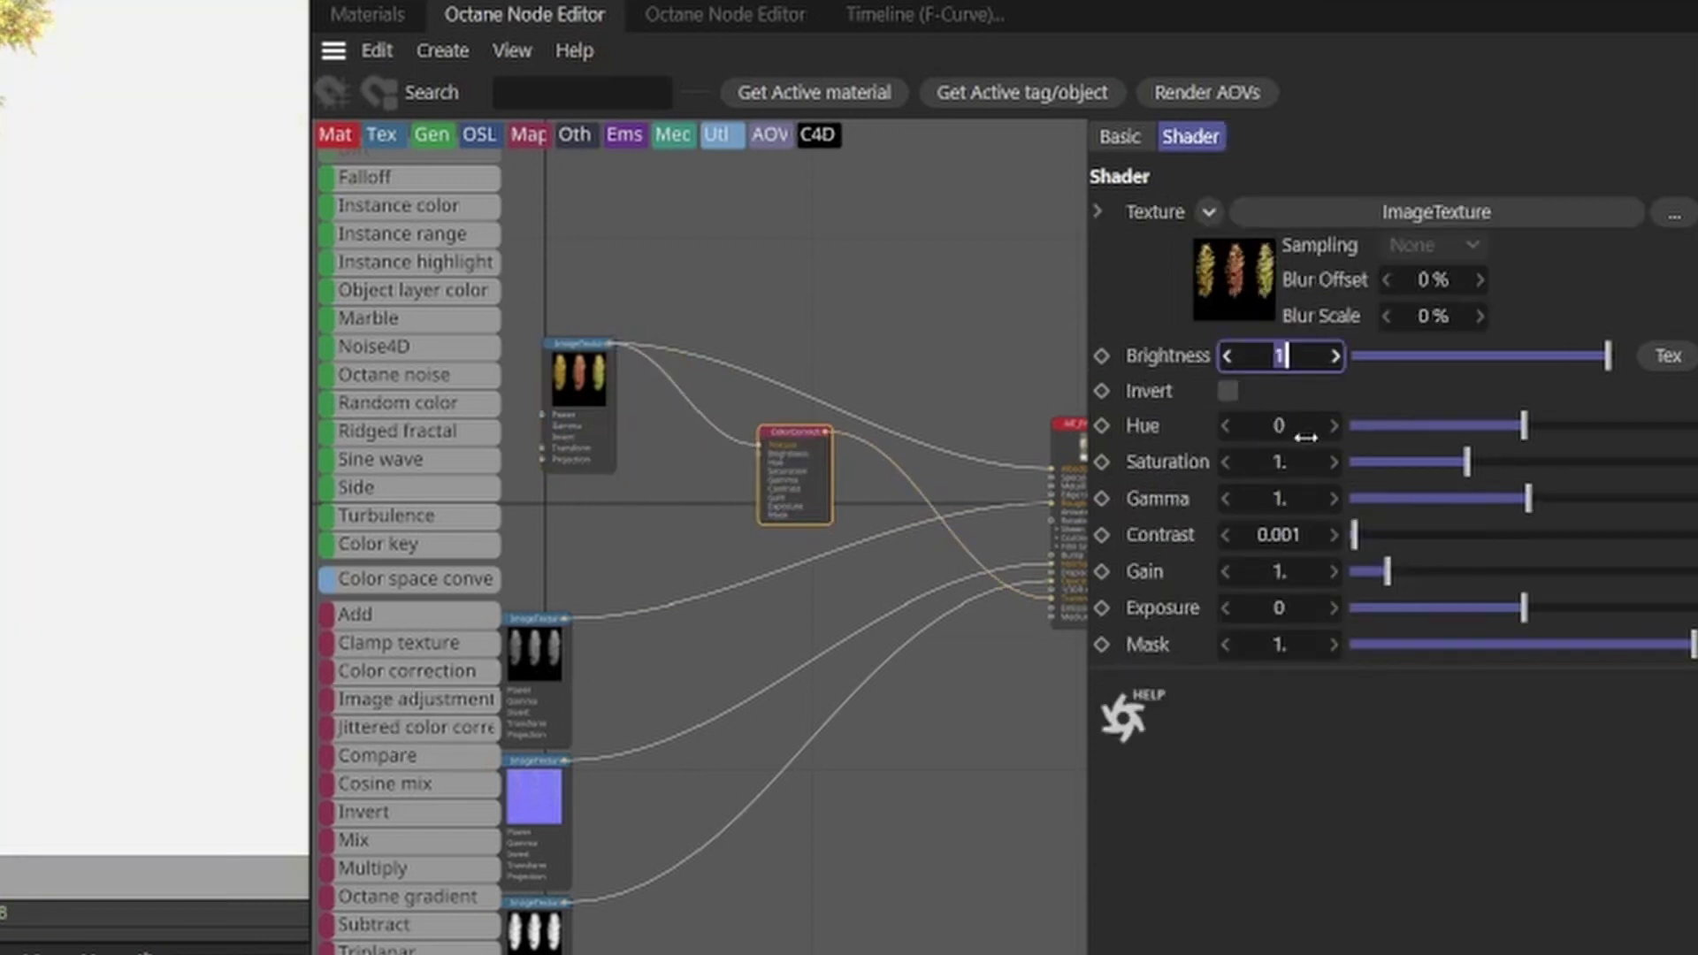
text(1.7)
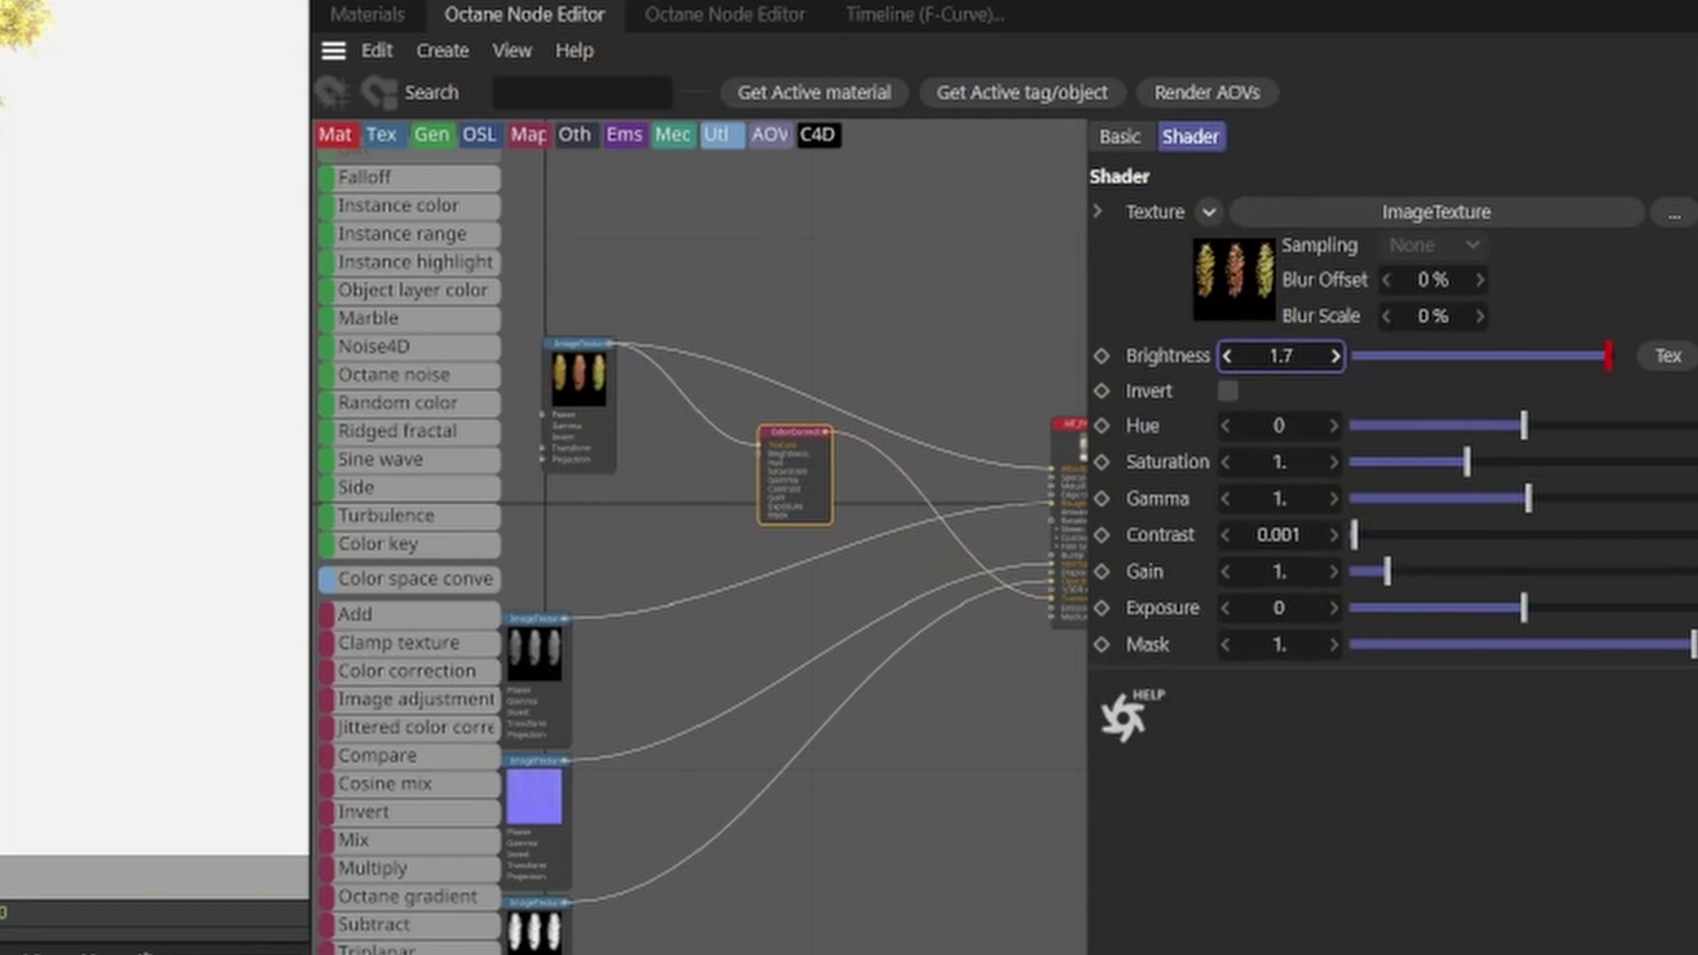
Add a second Color Correction node fed by the albedo texture and connect it to Texture1 of a new Mix node.
click(442, 671)
drag(625, 382, 776, 311)
drag(831, 315, 829, 227)
drag(389, 840, 904, 268)
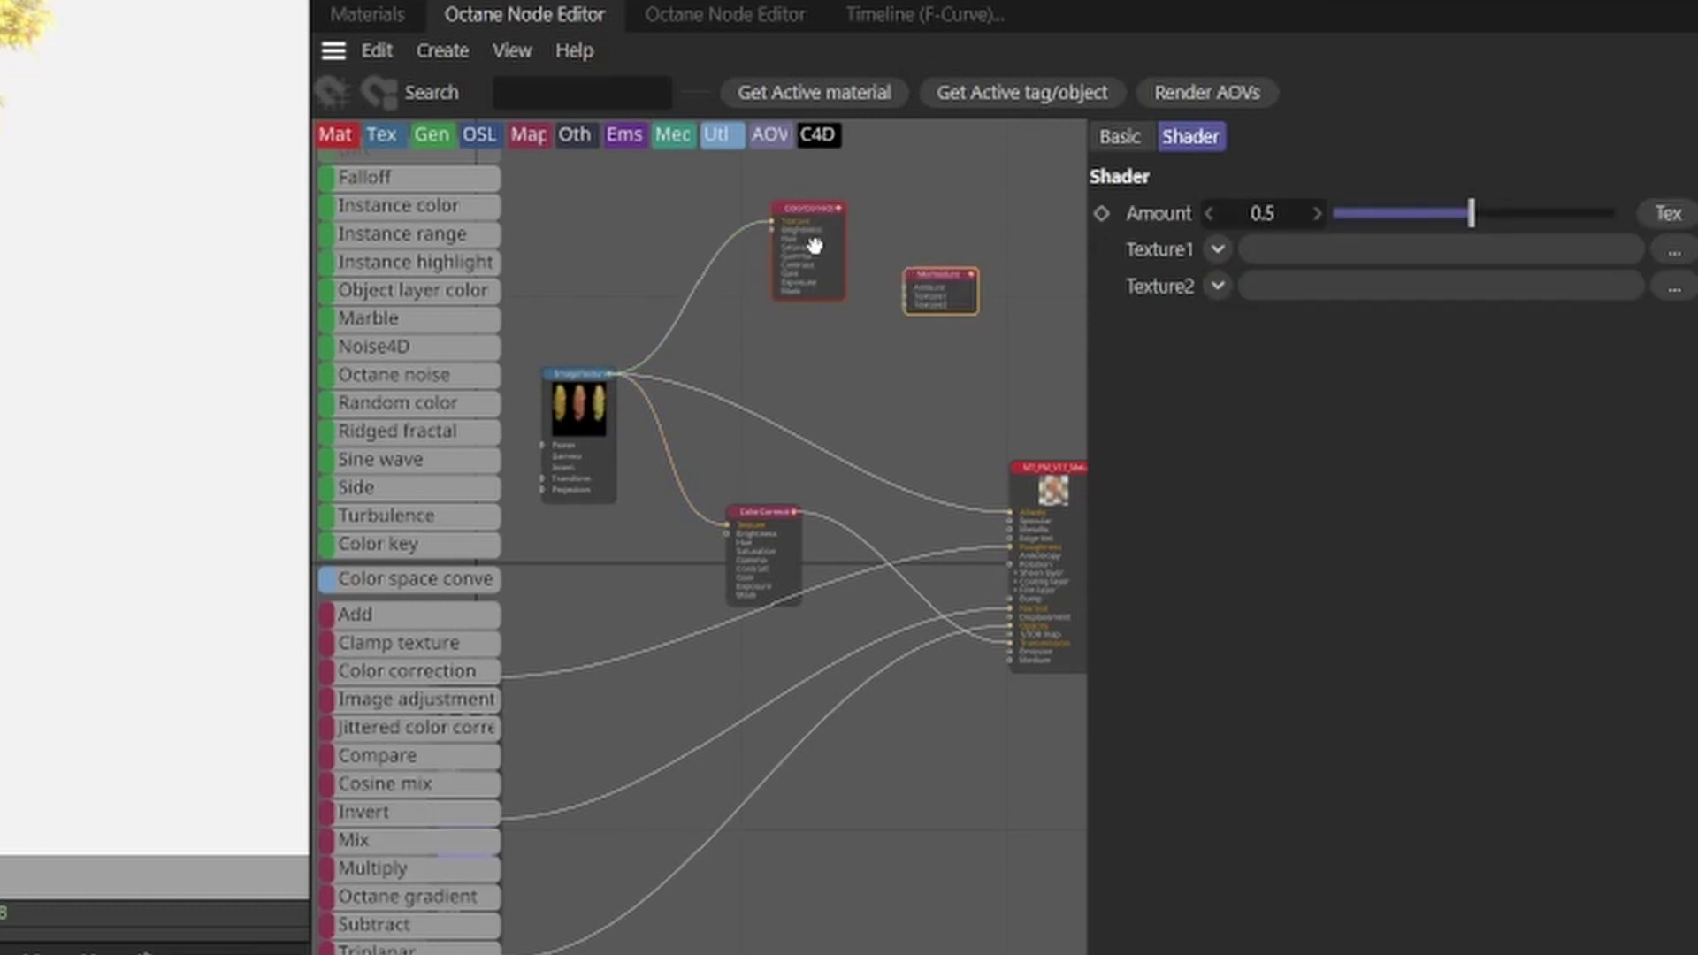
drag(839, 207, 910, 304)
Duplicate the upper Color Correction node, feed the copy from the albedo texture and connect it to the Mix node's Texture2.
ctrl+drag(803, 258, 794, 384)
scroll(793, 384, up, 2)
drag(568, 369, 932, 285)
scroll(900, 354, down, 1)
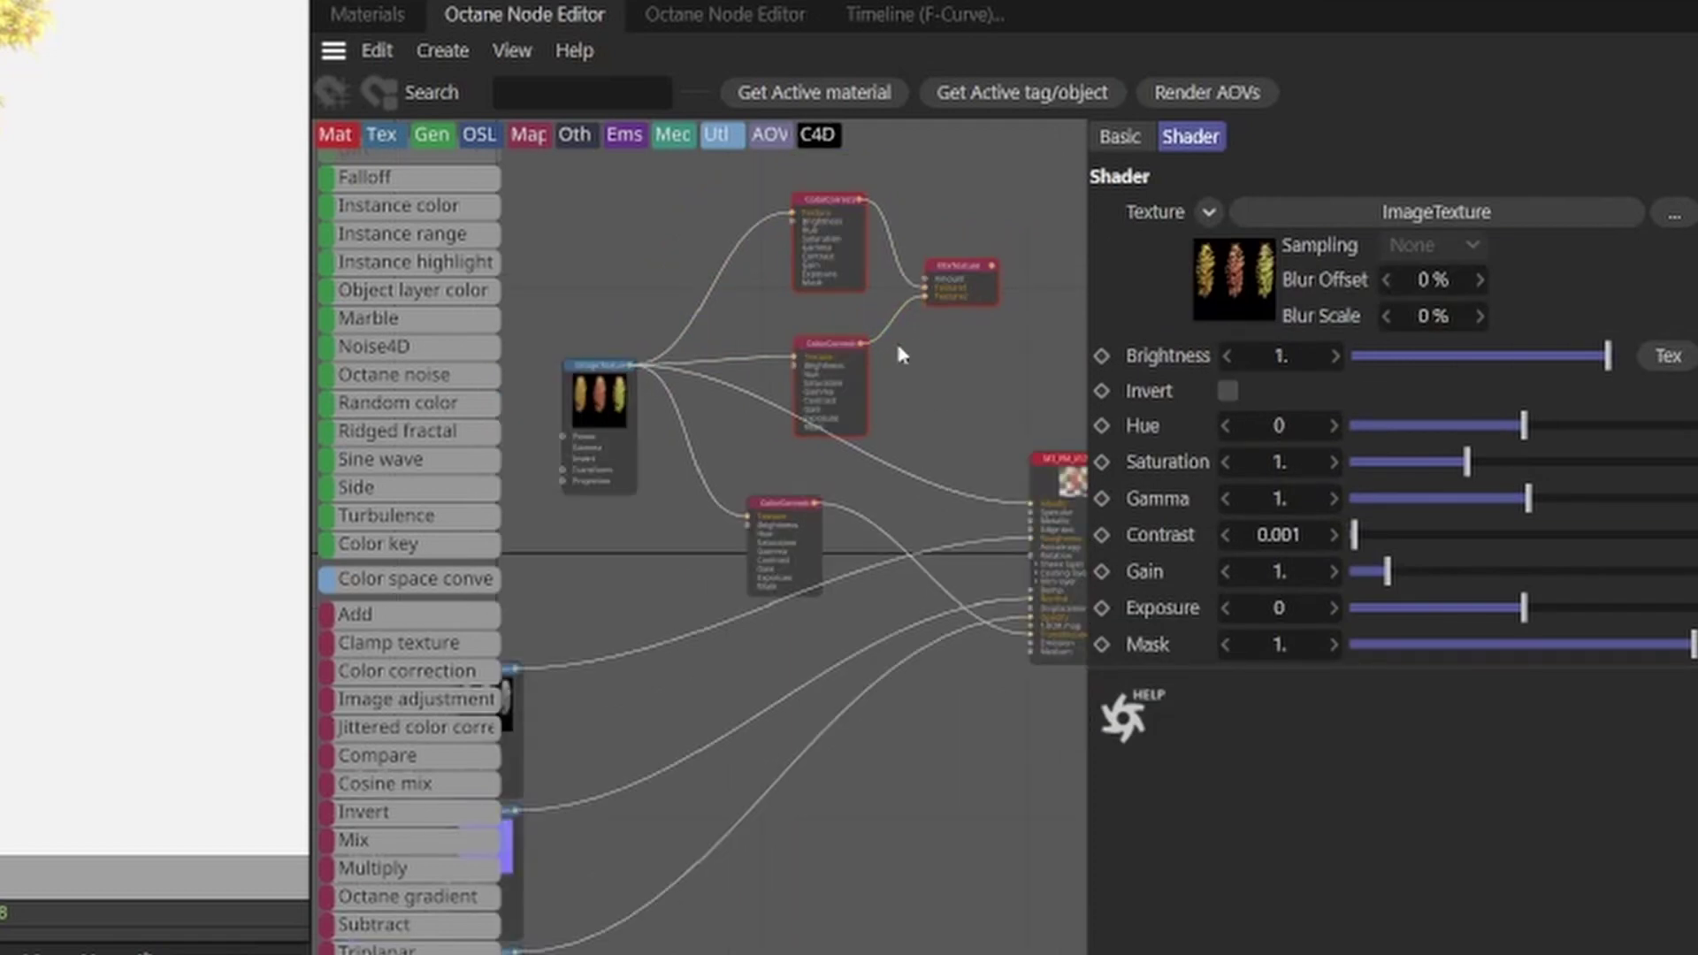
Connect the Mix node's output to both the Albedo and the Transmission of the leaf material.
middle_drag(899, 353, 800, 369)
drag(973, 469, 1044, 350)
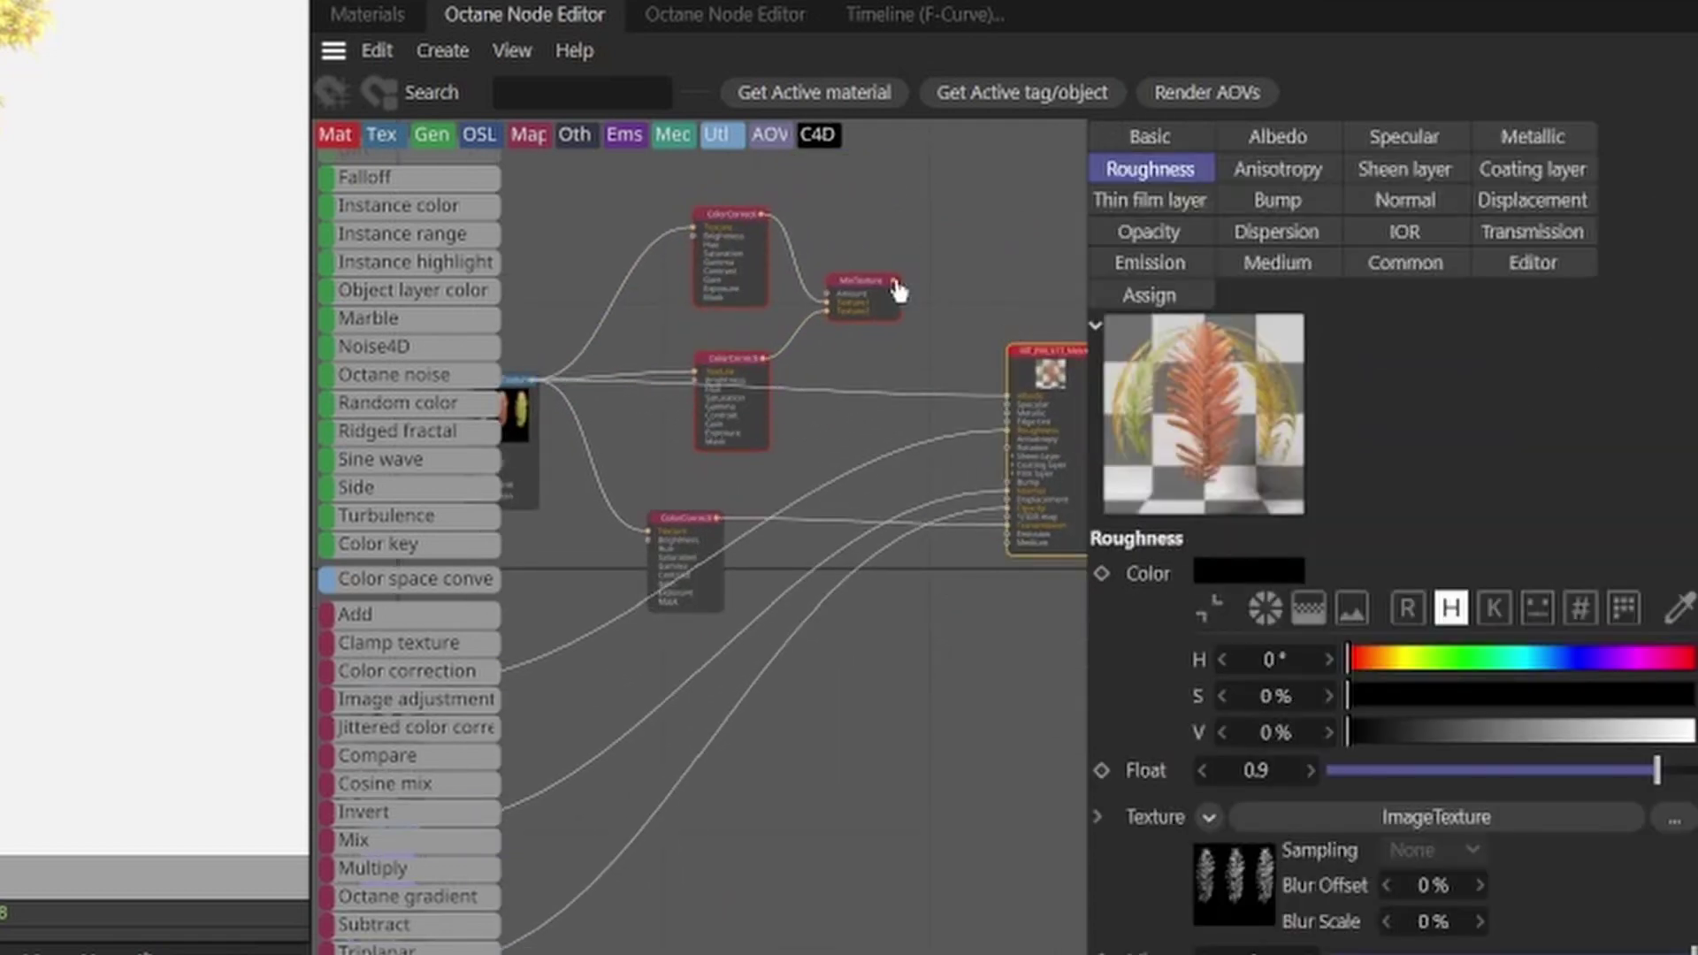
drag(898, 290, 1009, 395)
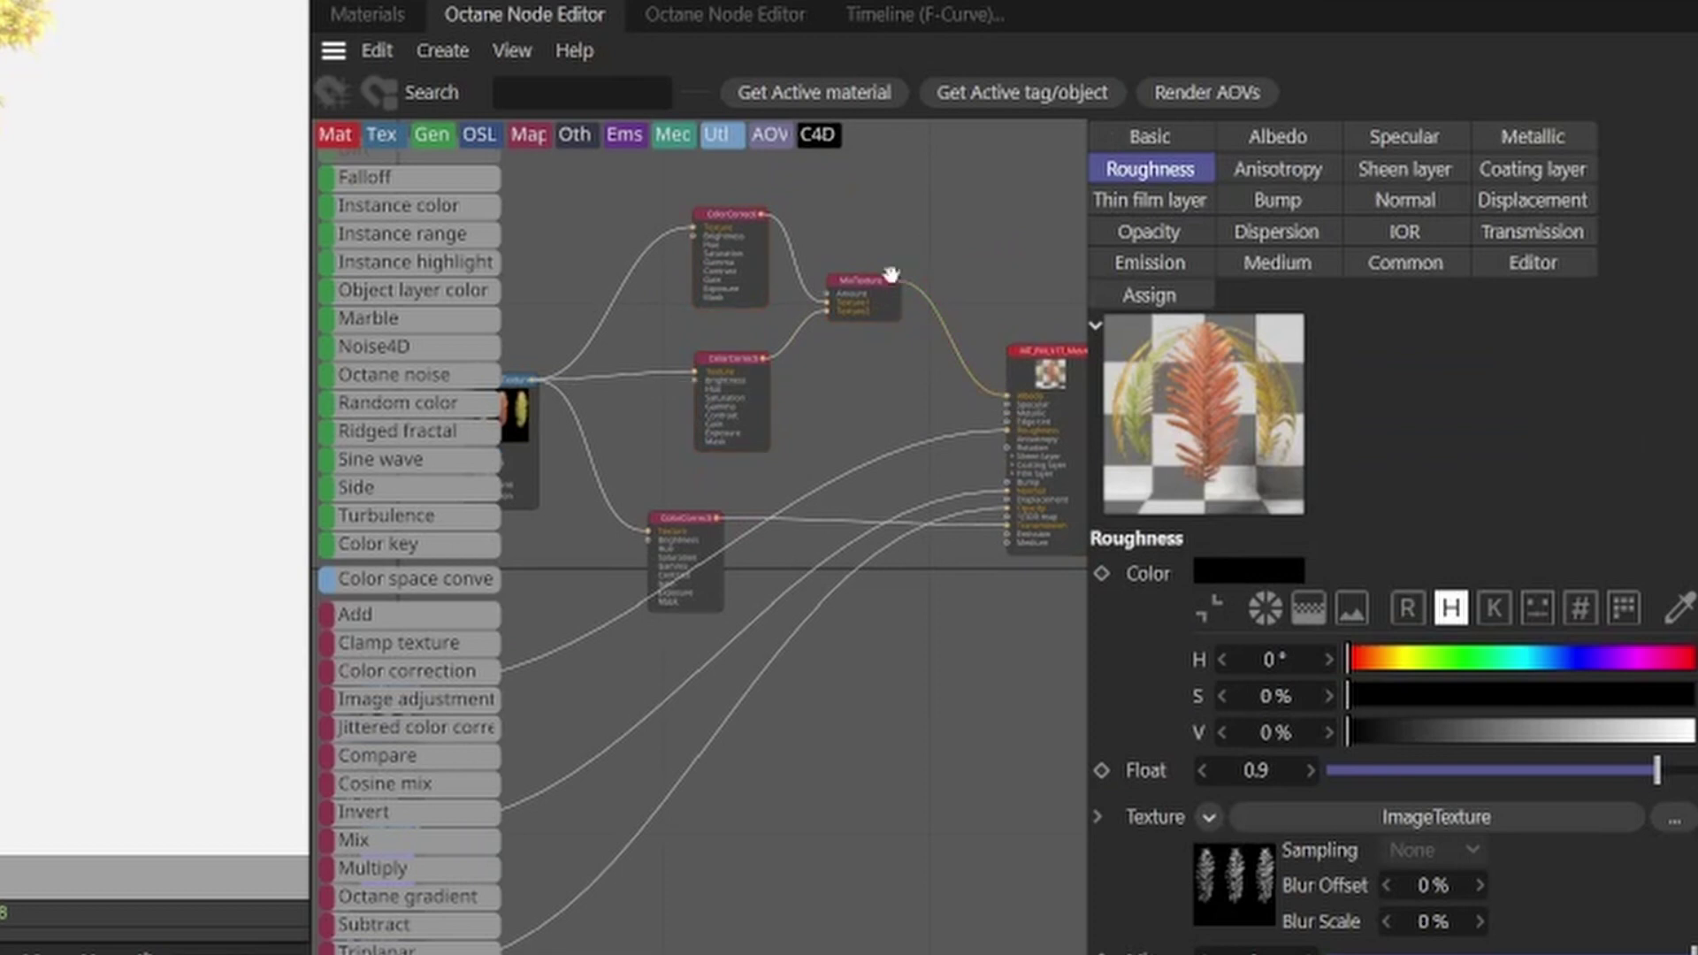
drag(898, 283, 1009, 533)
Set the hue of the Color Correction node feeding Texture1 to about -0.229.
click(762, 285)
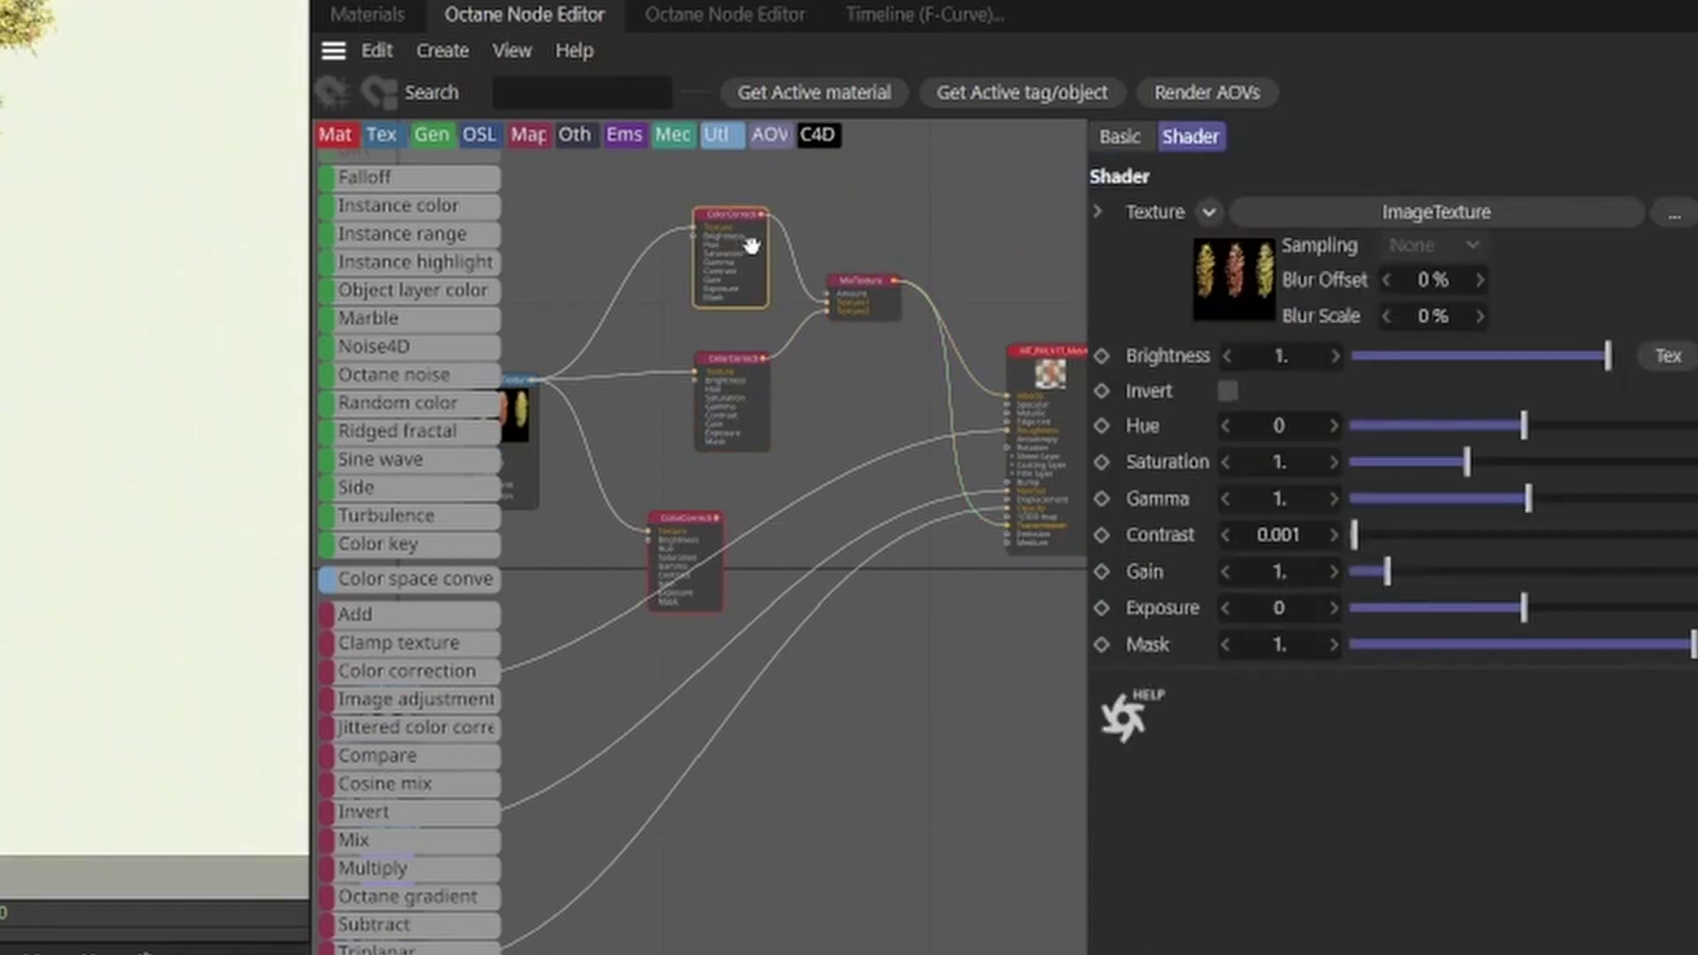
drag(1518, 427, 1491, 433)
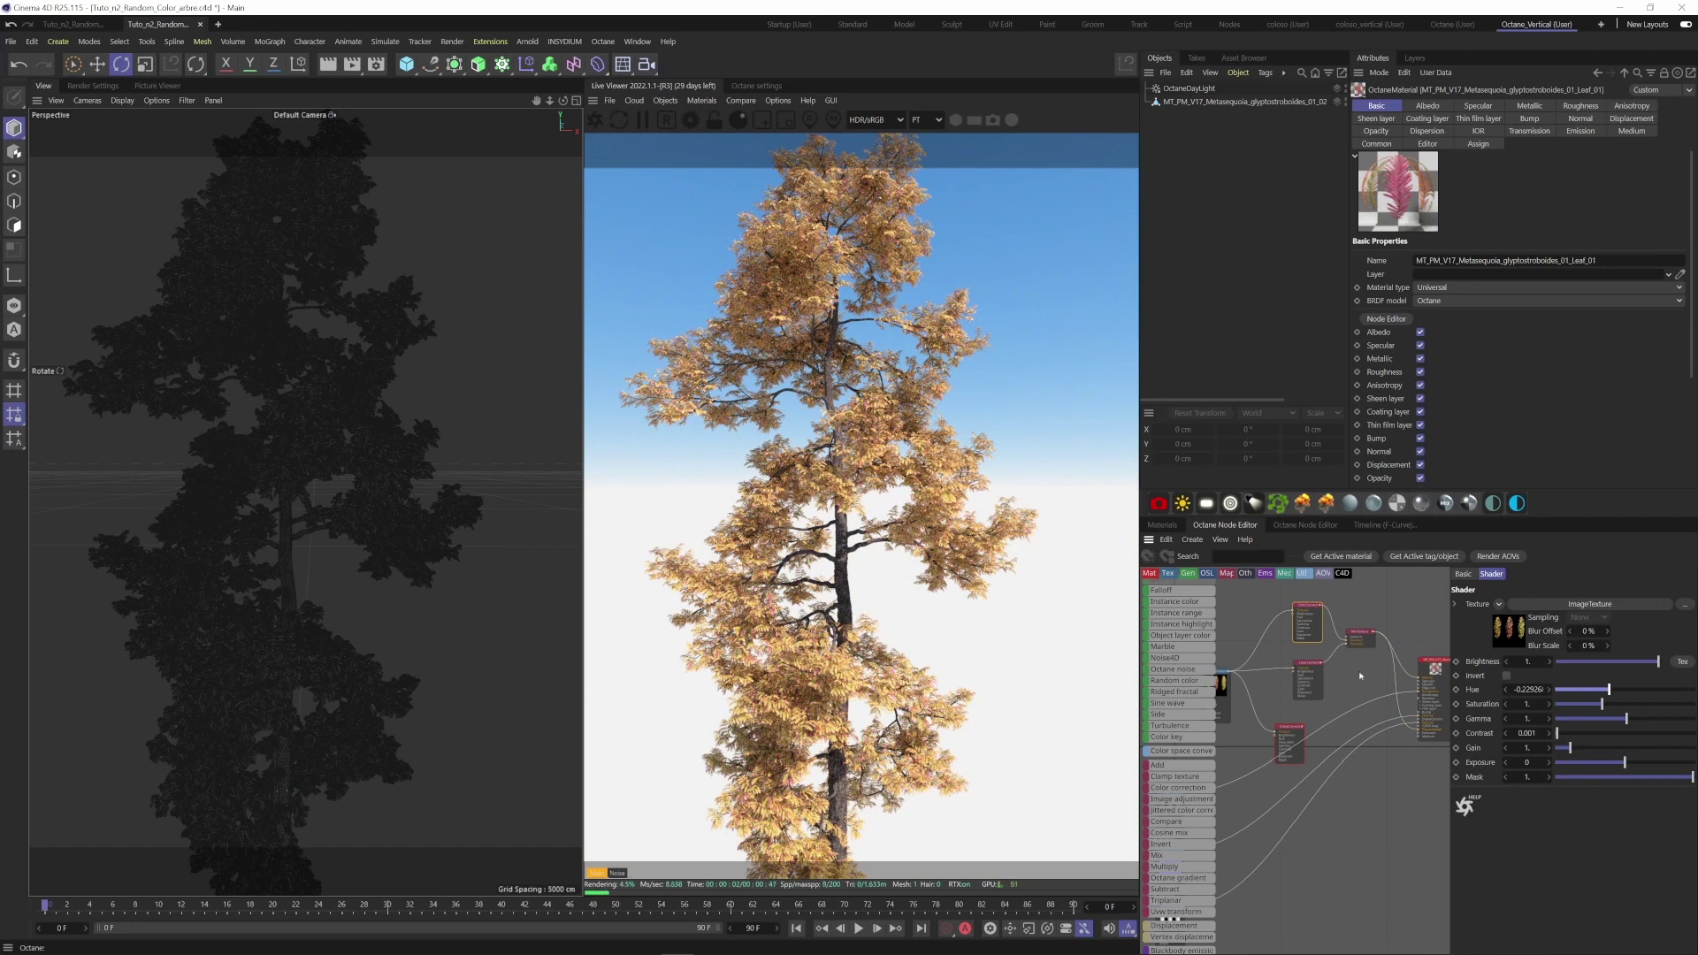
Vary the Mix node's amount from near 0 up to 1 to compare the two leaf colours.
click(1359, 637)
drag(1568, 607, 1519, 610)
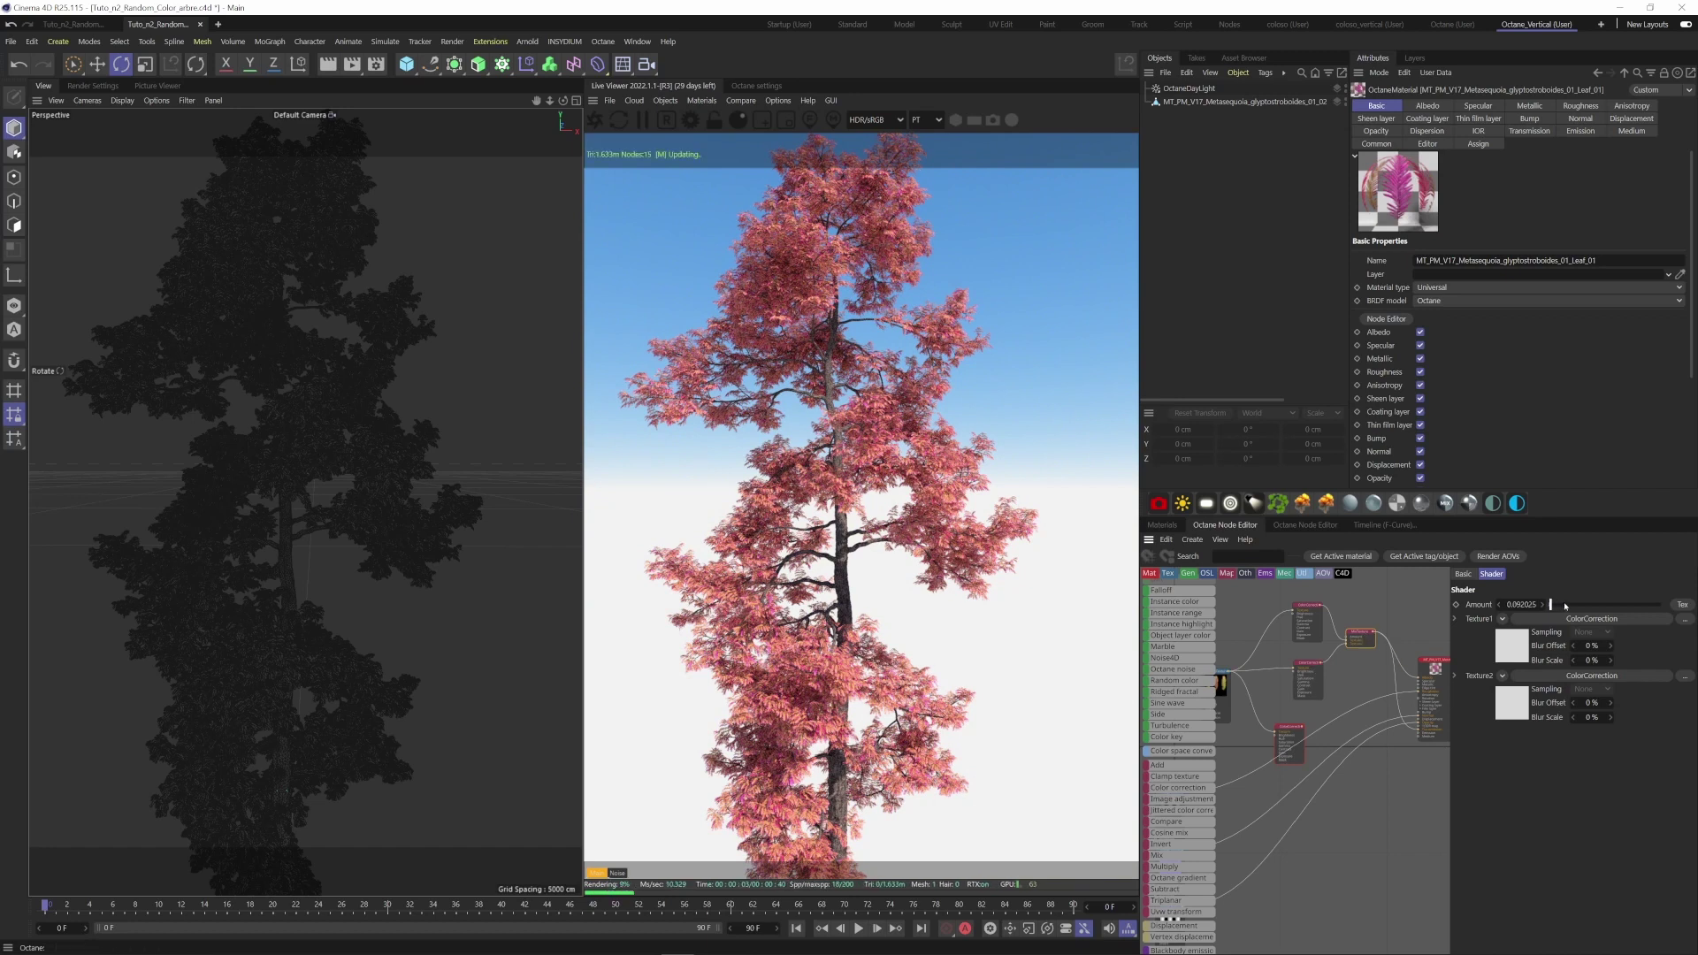
drag(1550, 605, 1662, 608)
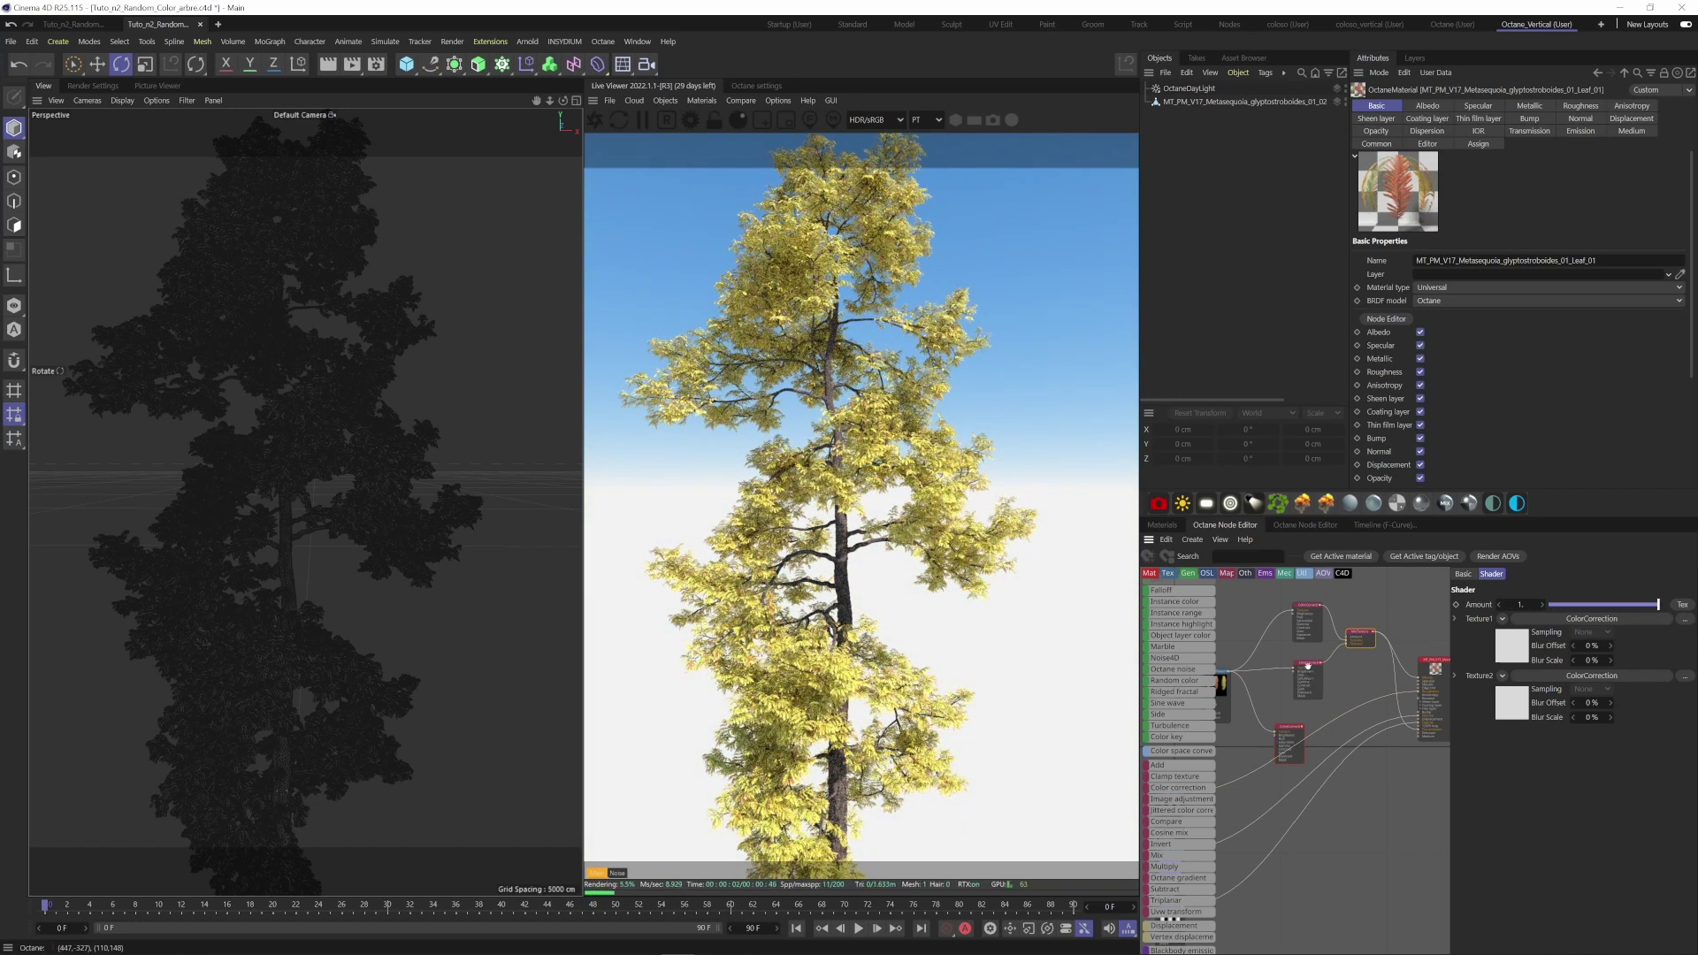
Add a Random Color node above the colour corrections and connect it to the Mix node's Amount.
middle_drag(1308, 665, 1348, 709)
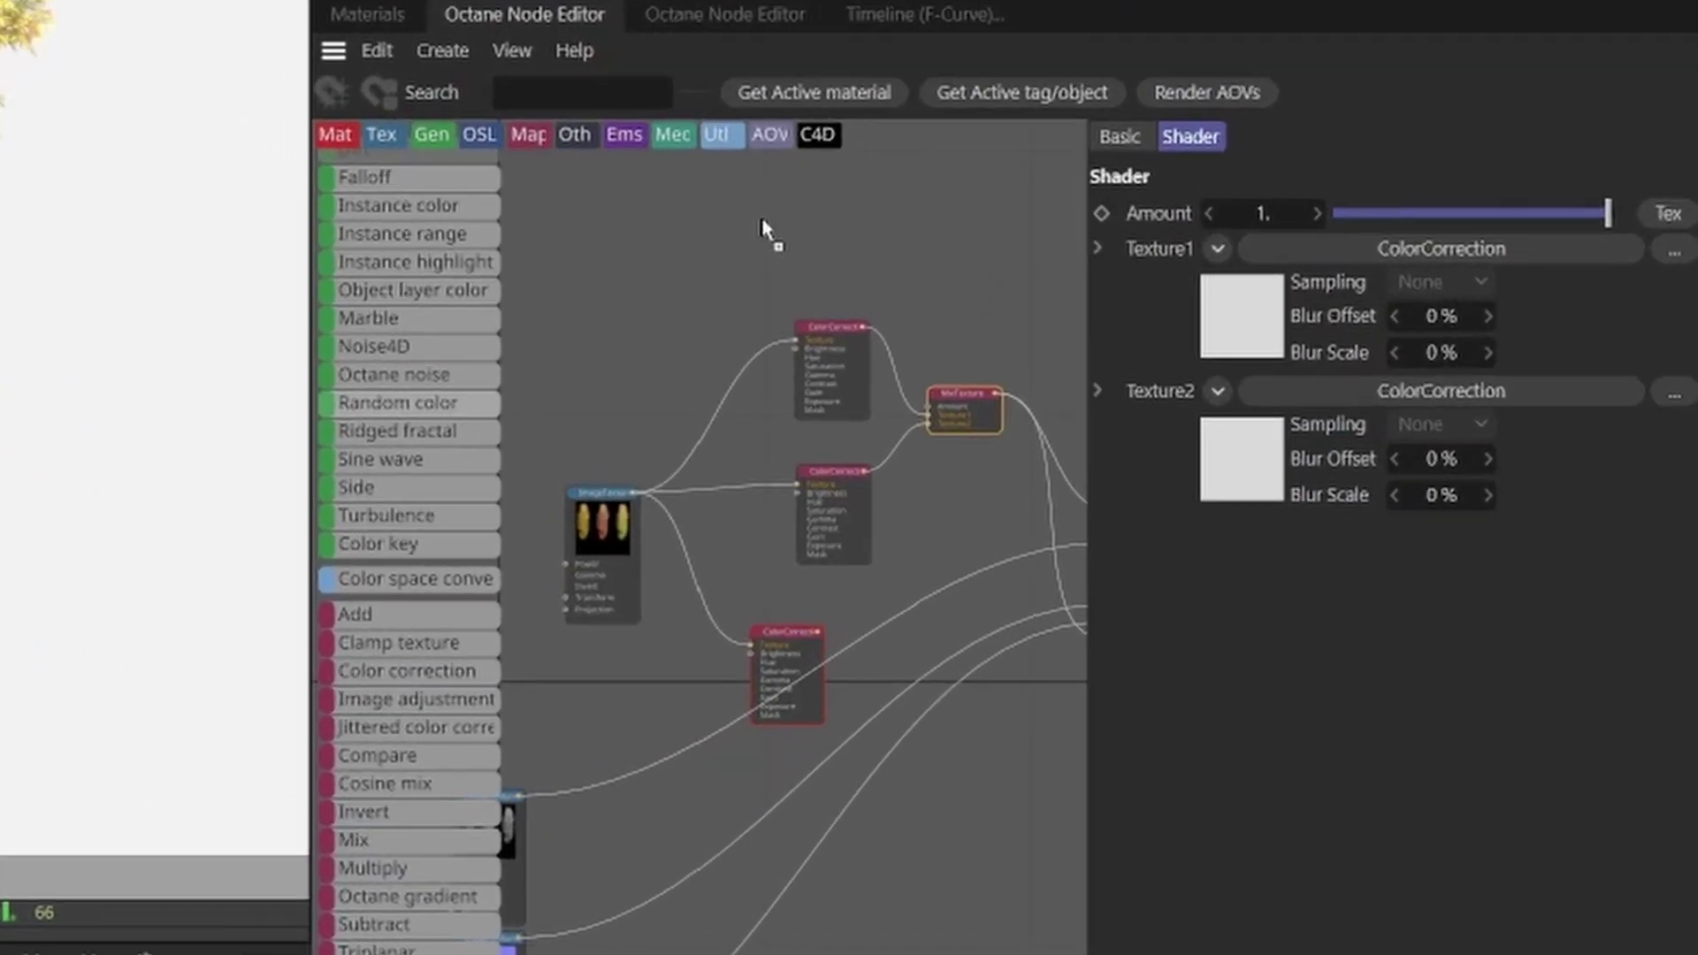
click(762, 228)
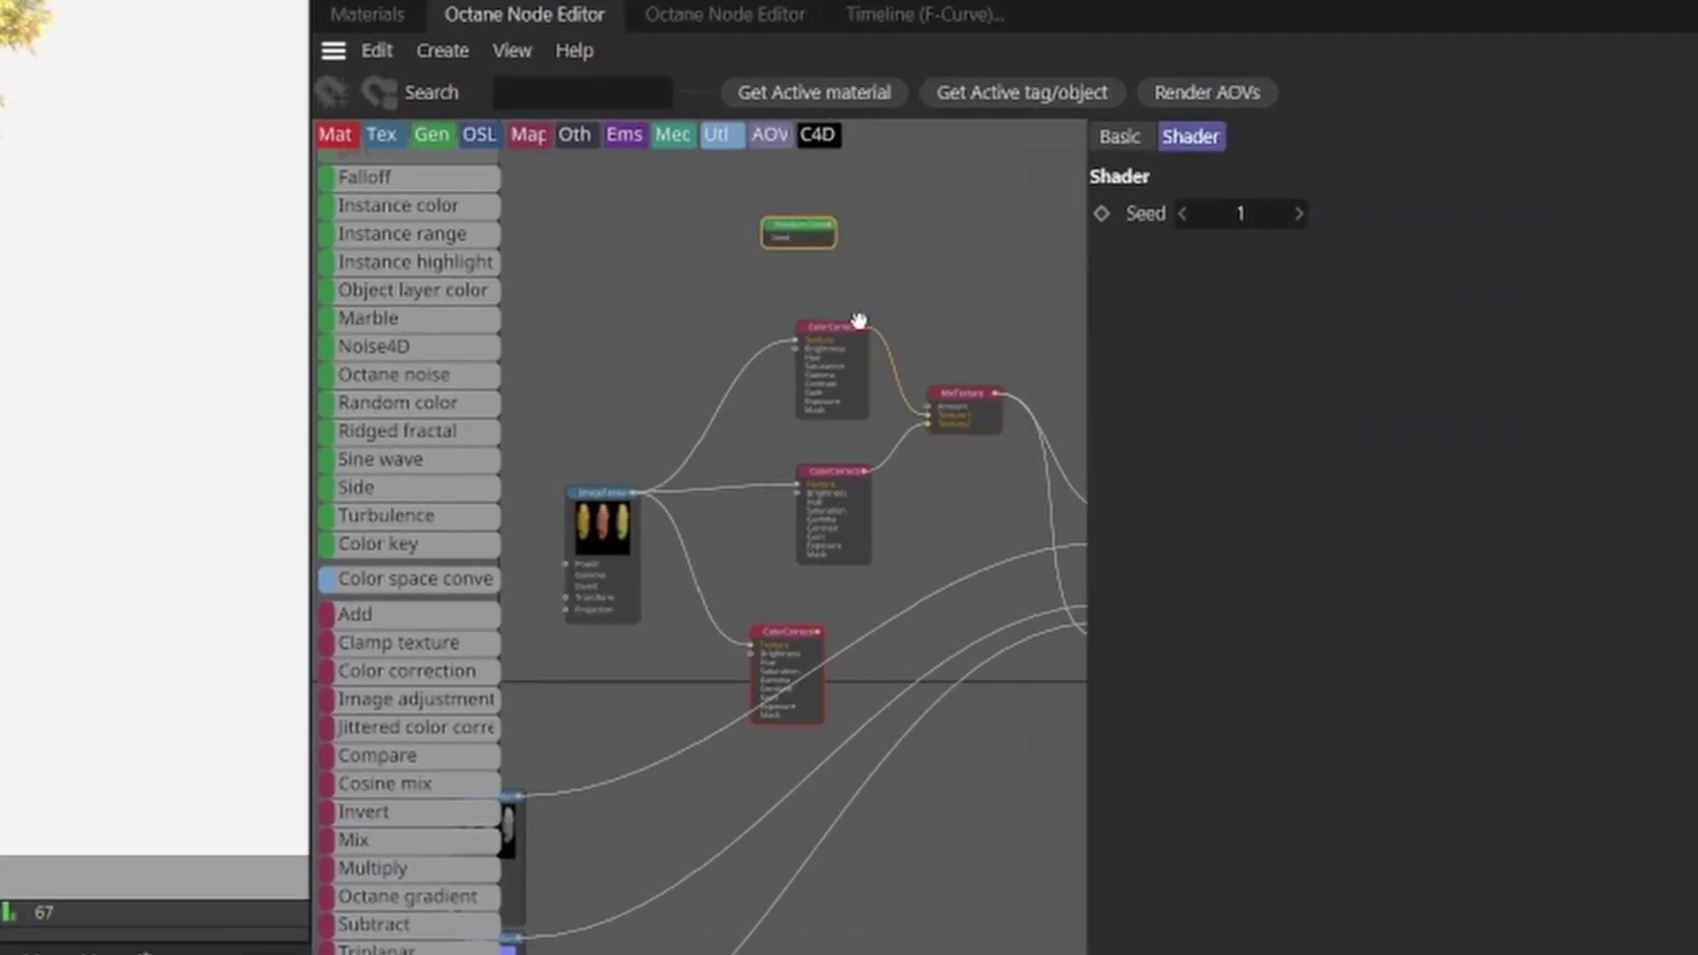
drag(769, 258, 866, 444)
click(887, 447)
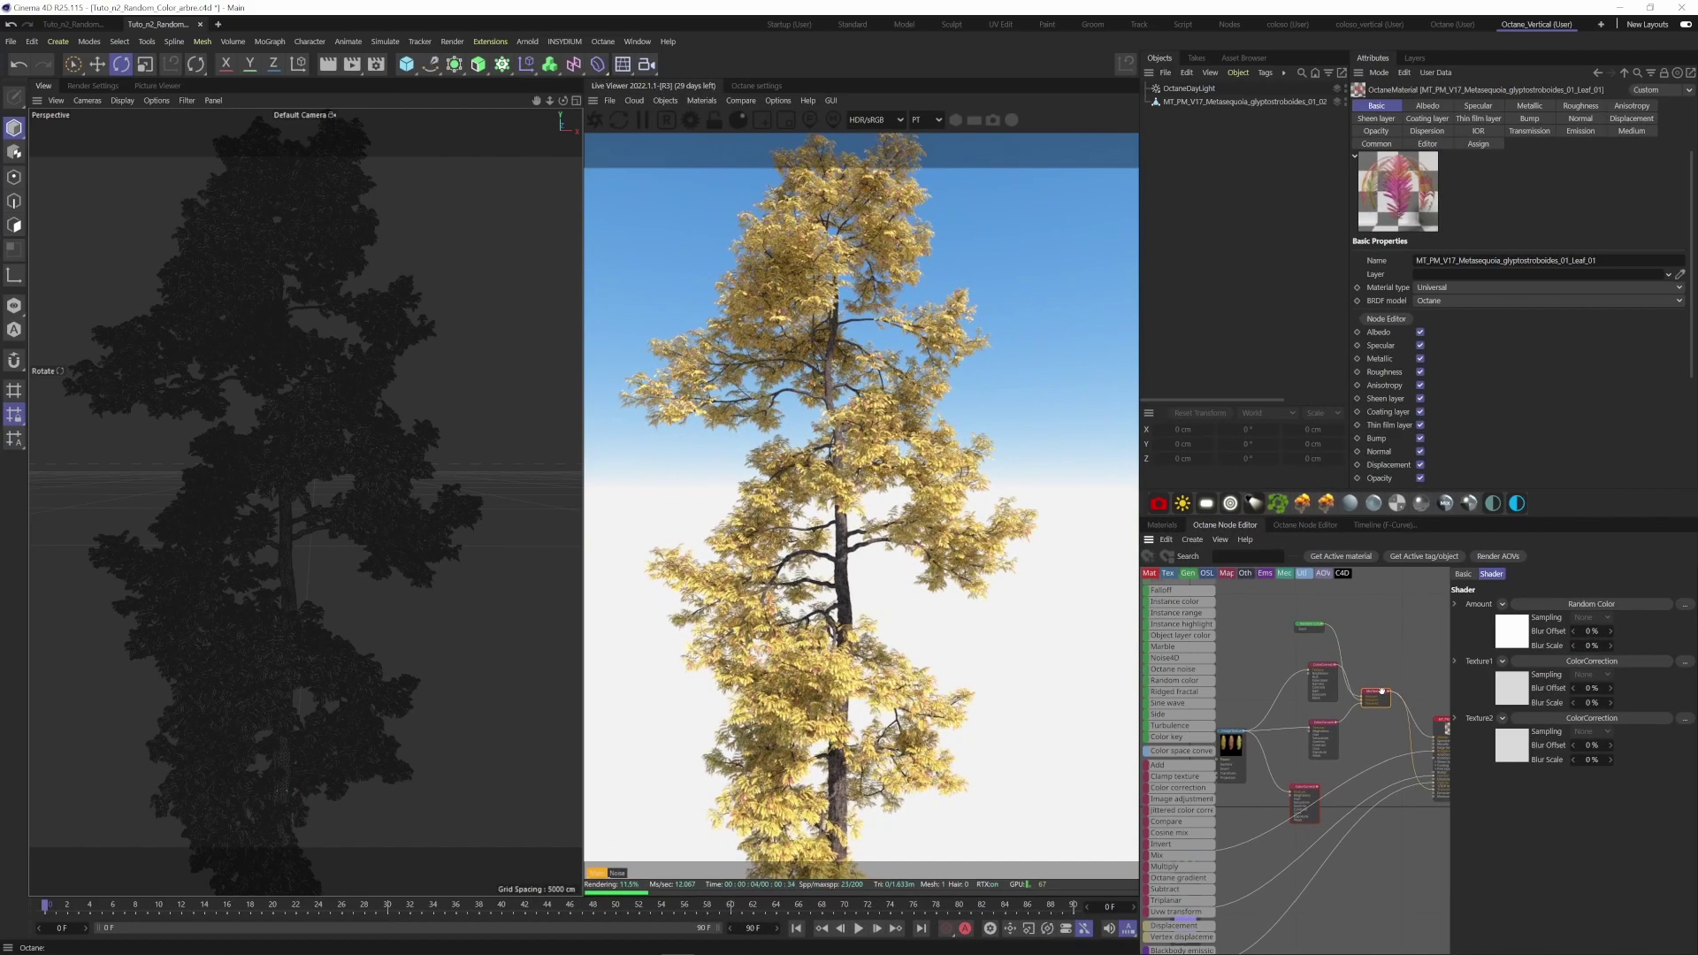
drag(1382, 689, 1393, 670)
click(1331, 696)
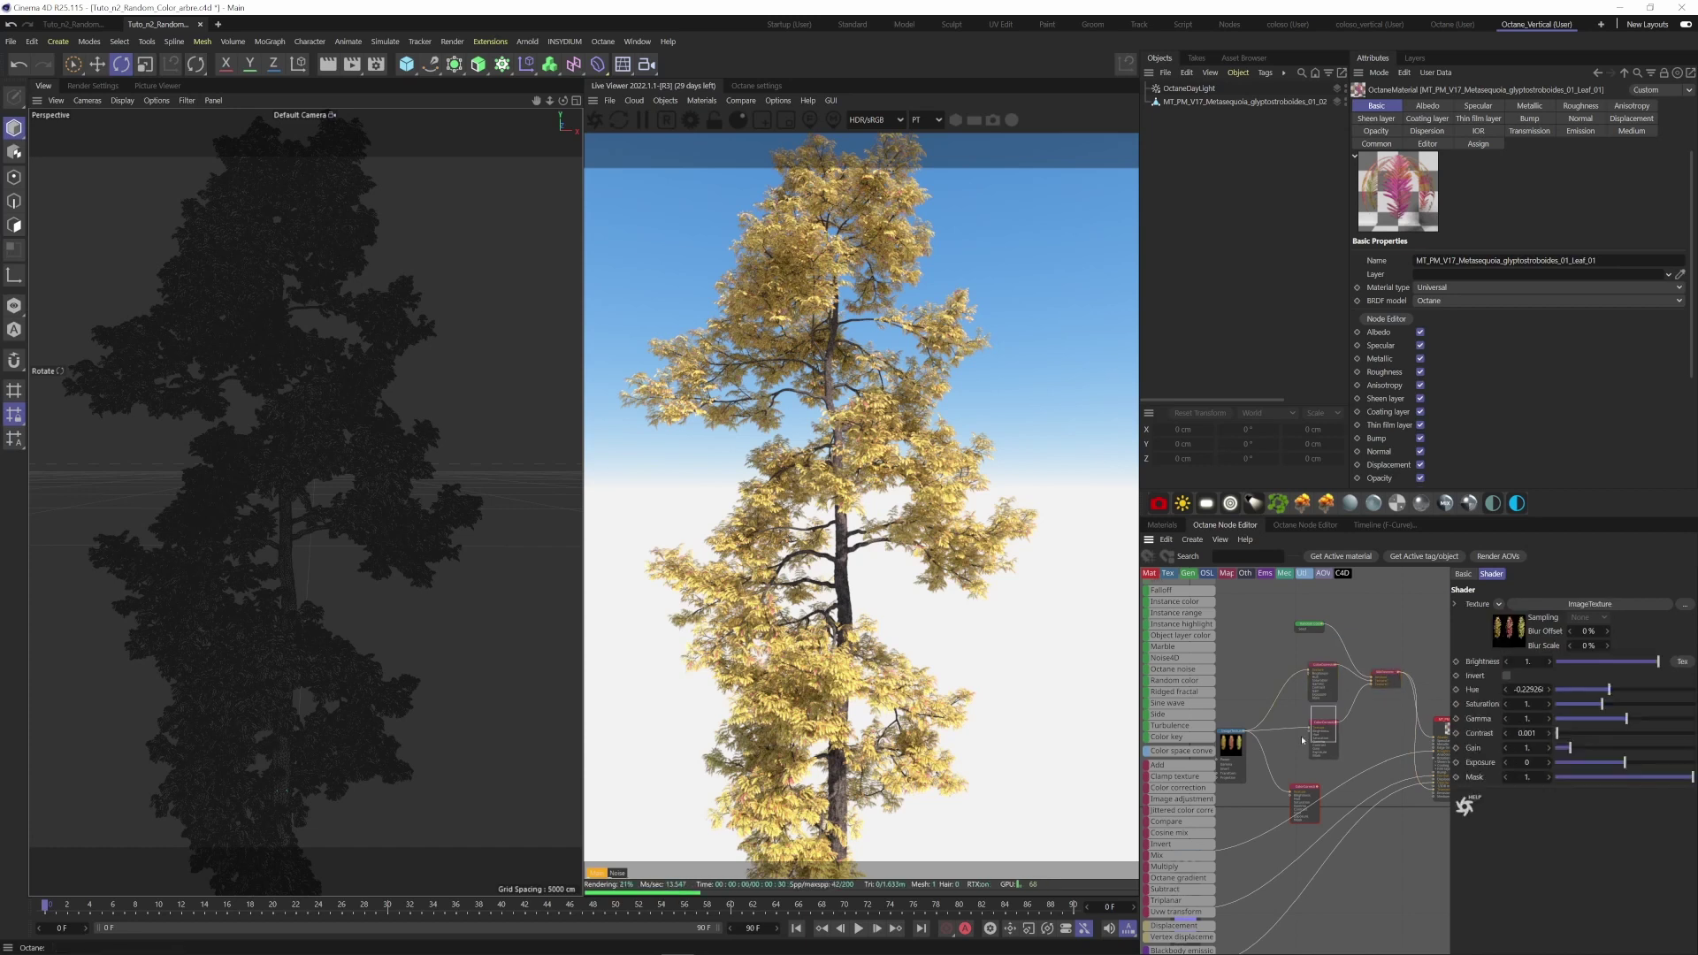